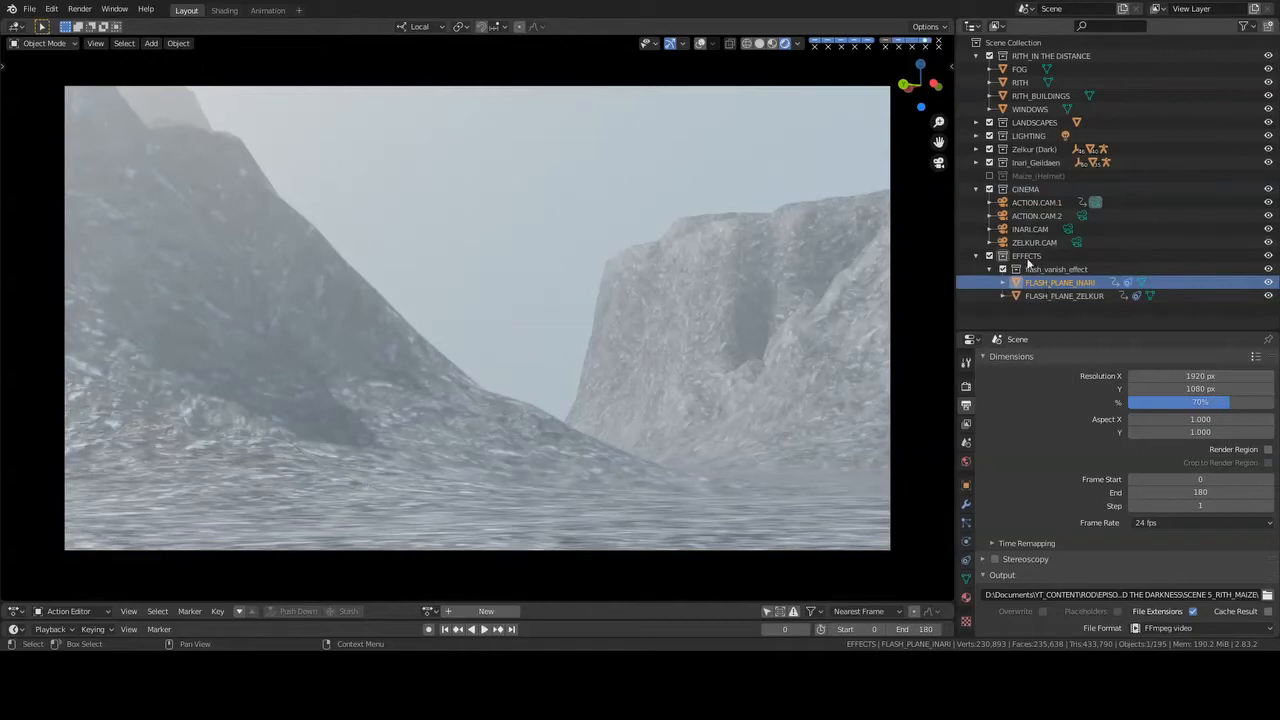
- Exclude the Zelkur (Dark) and Inari_Geildaen collections from the view layer and enlarge the Action Editor area
{"action": "left_click", "coordinate": [989, 149]}
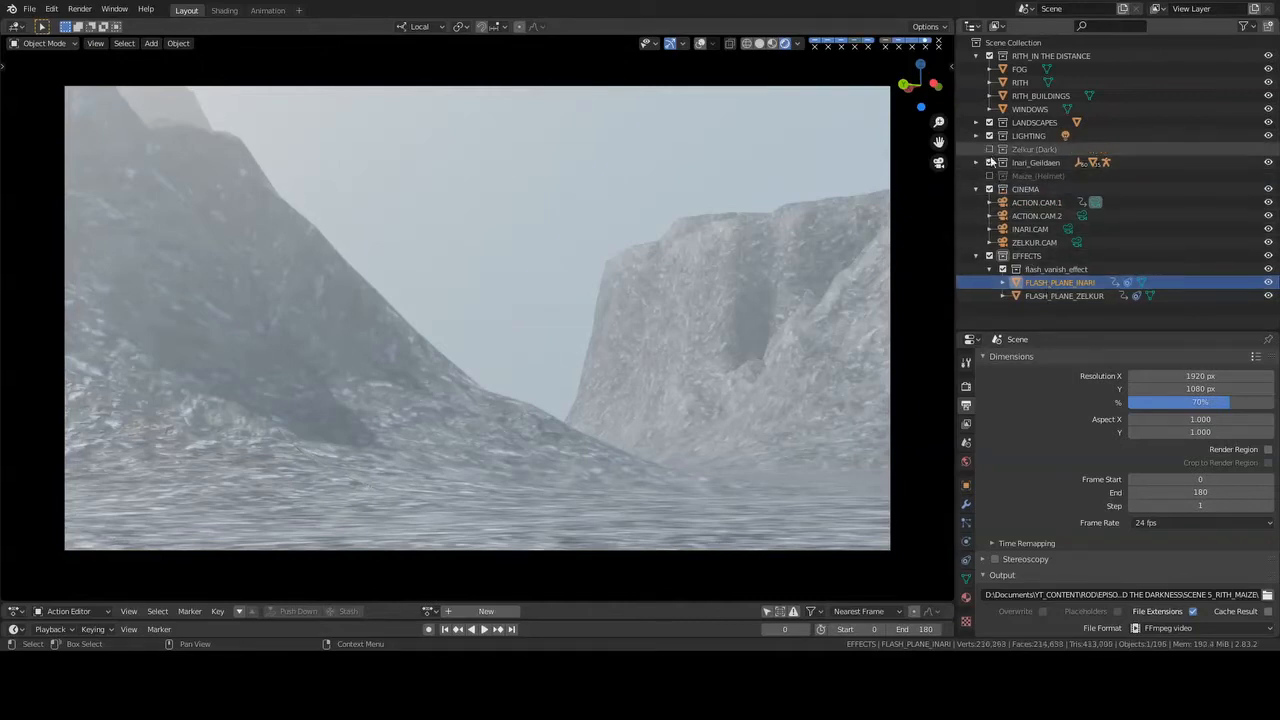
{"action": "left_click", "coordinate": [990, 162]}
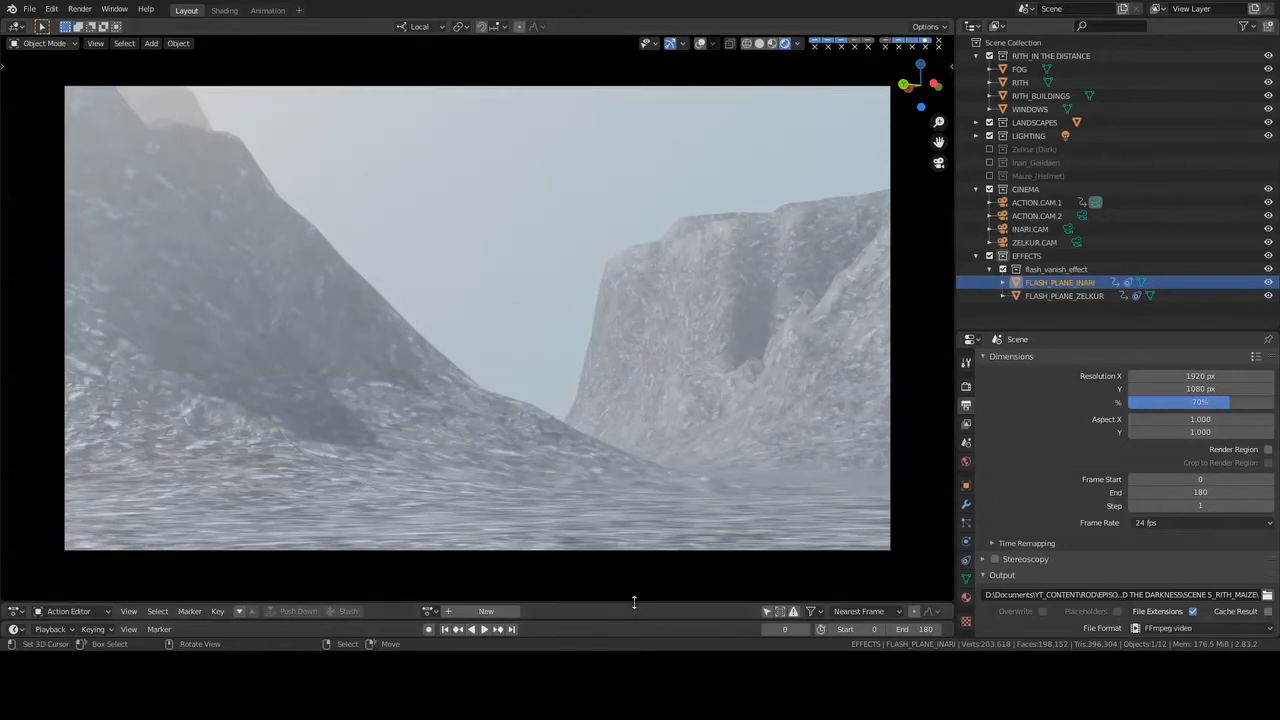
{"action": "left_click_drag", "start_coordinate": [634, 599], "coordinate": [633, 517]}
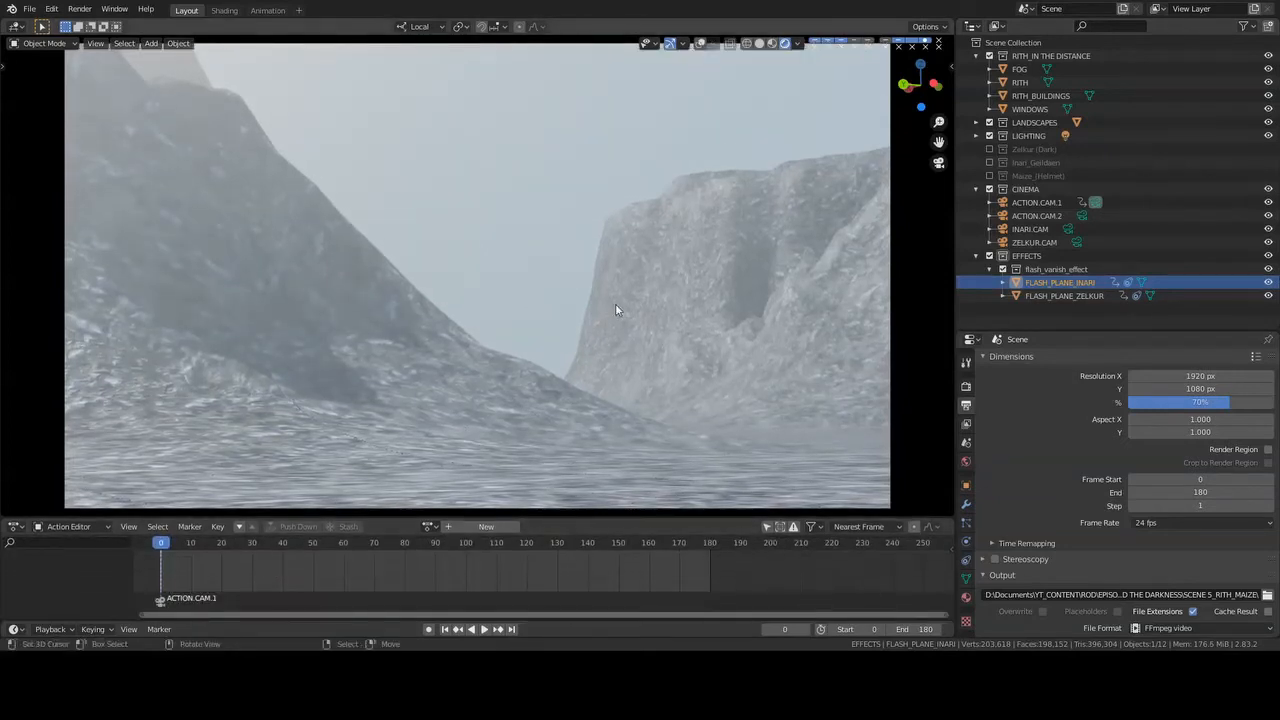
- Play and scrub the shot through the action camera, stopping at frame 24 to view the flash effect
{"action": "key", "text": "n"}
{"action": "scroll", "coordinate": [635, 313], "scroll_direction": "down", "scroll_amount": 1}
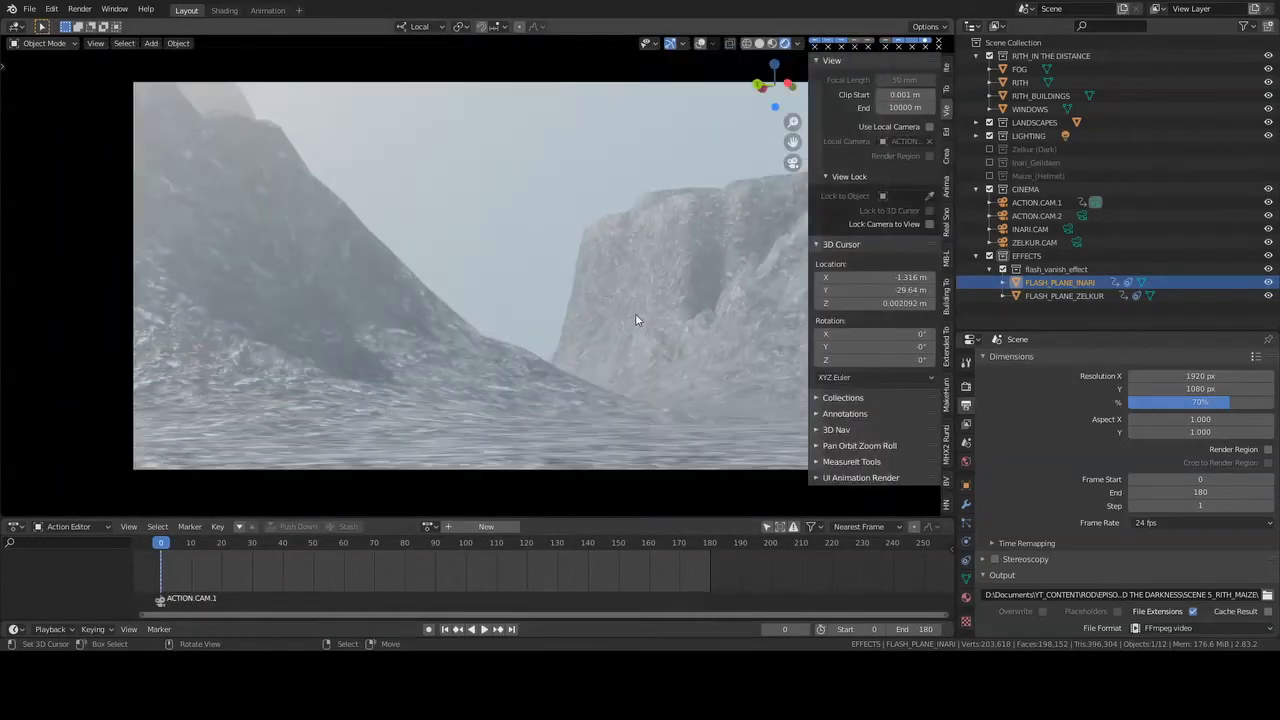
{"action": "key", "text": "n"}
{"action": "key", "text": "space"}
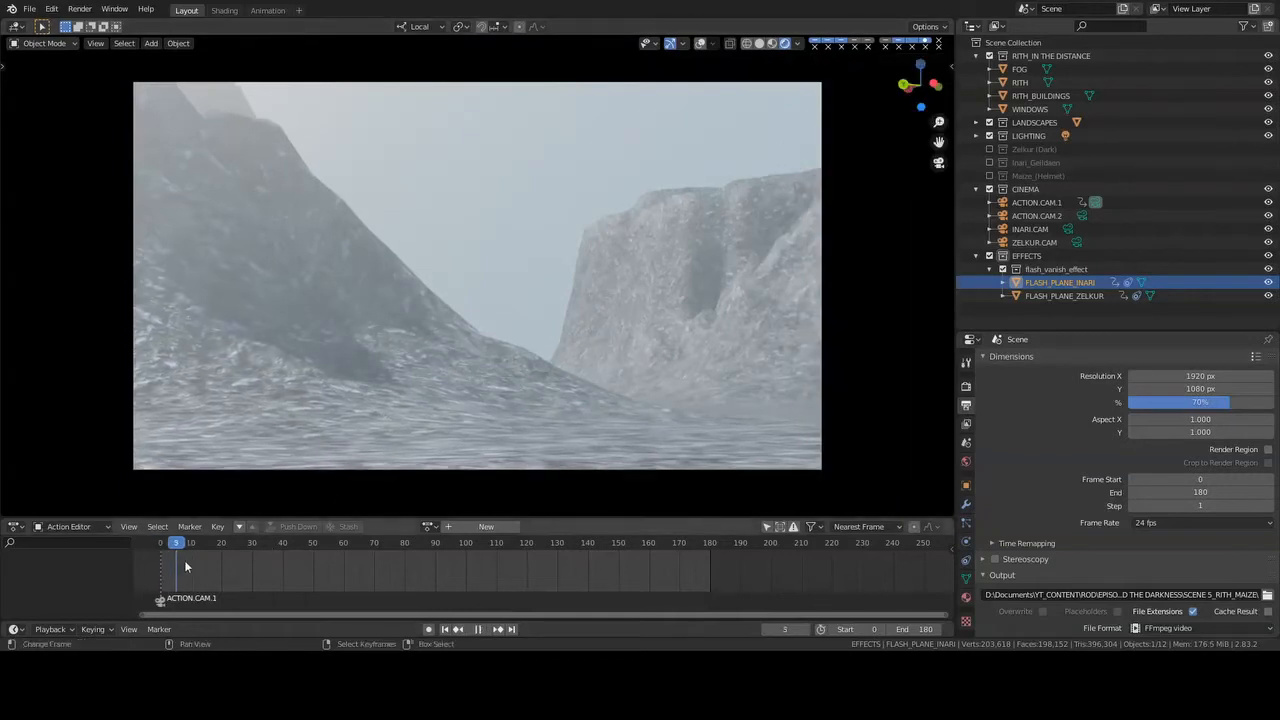
{"action": "left_click_drag", "start_coordinate": [265, 567], "coordinate": [240, 561]}
{"action": "key", "text": "space"}
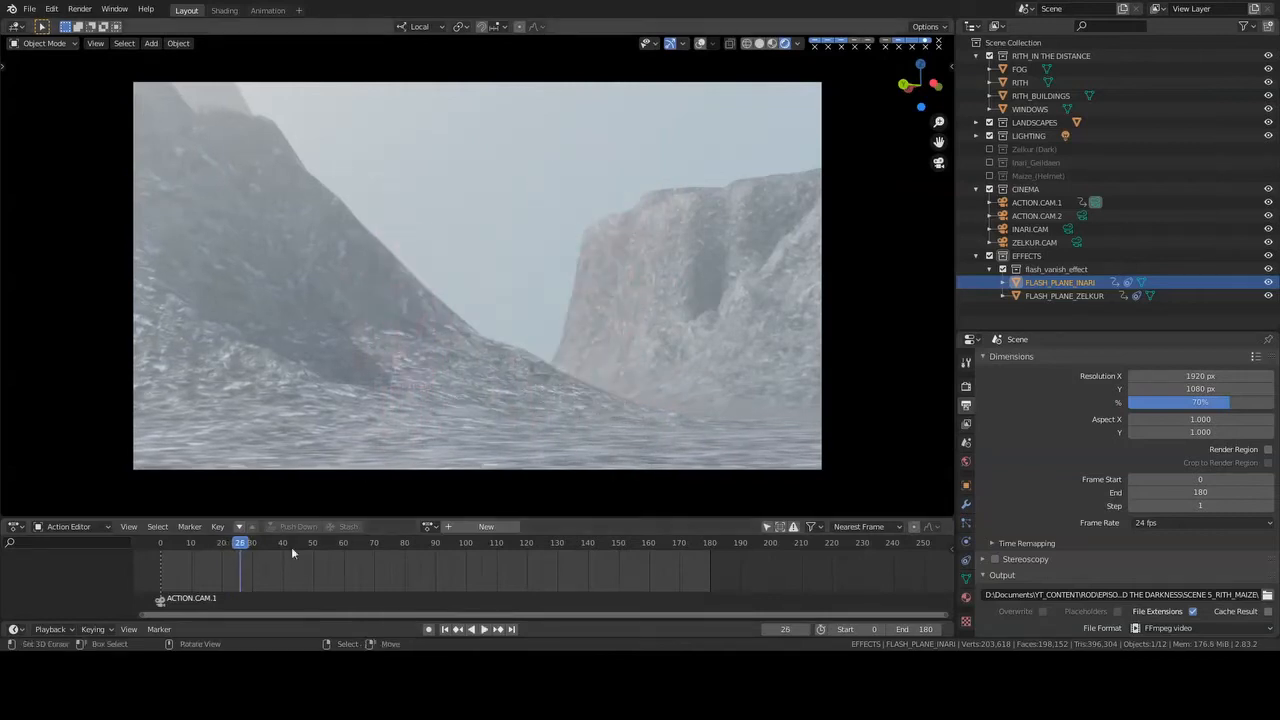
{"action": "left_click", "coordinate": [235, 562]}
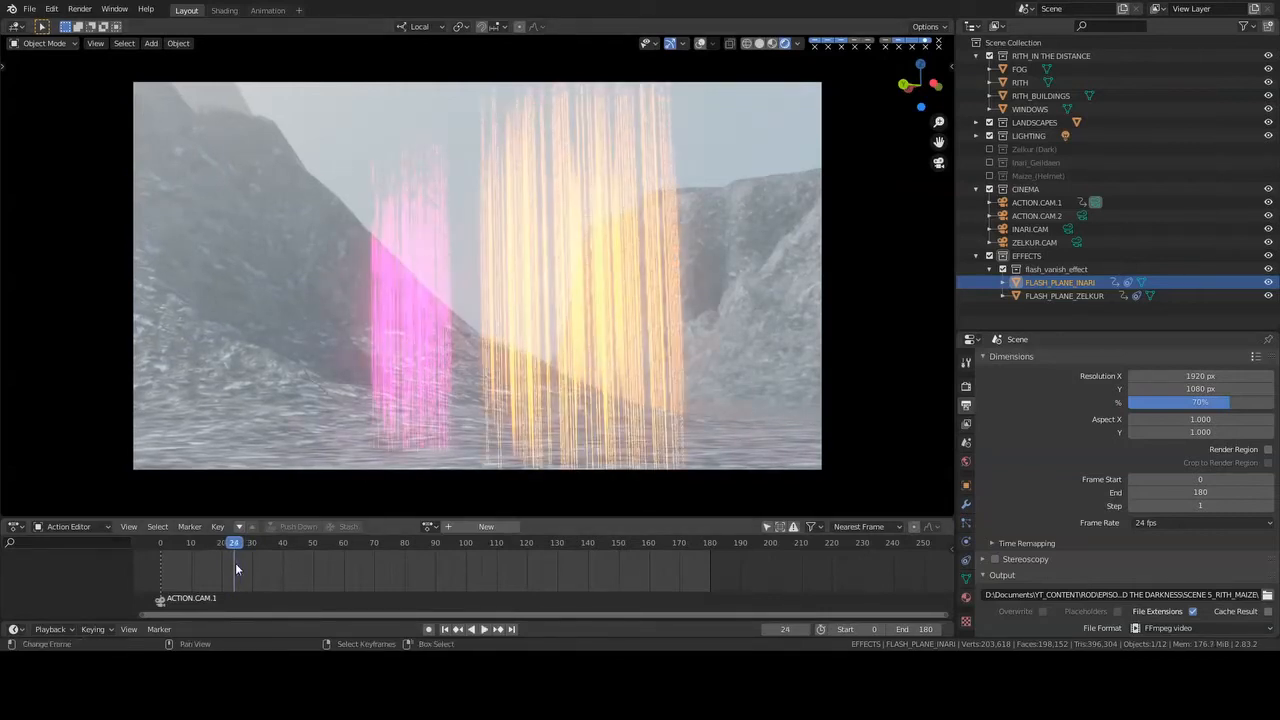
- Examine the two flash planes from outside the camera in solid and rendered shading, ending back in camera view
{"action": "left_click", "coordinate": [759, 44]}
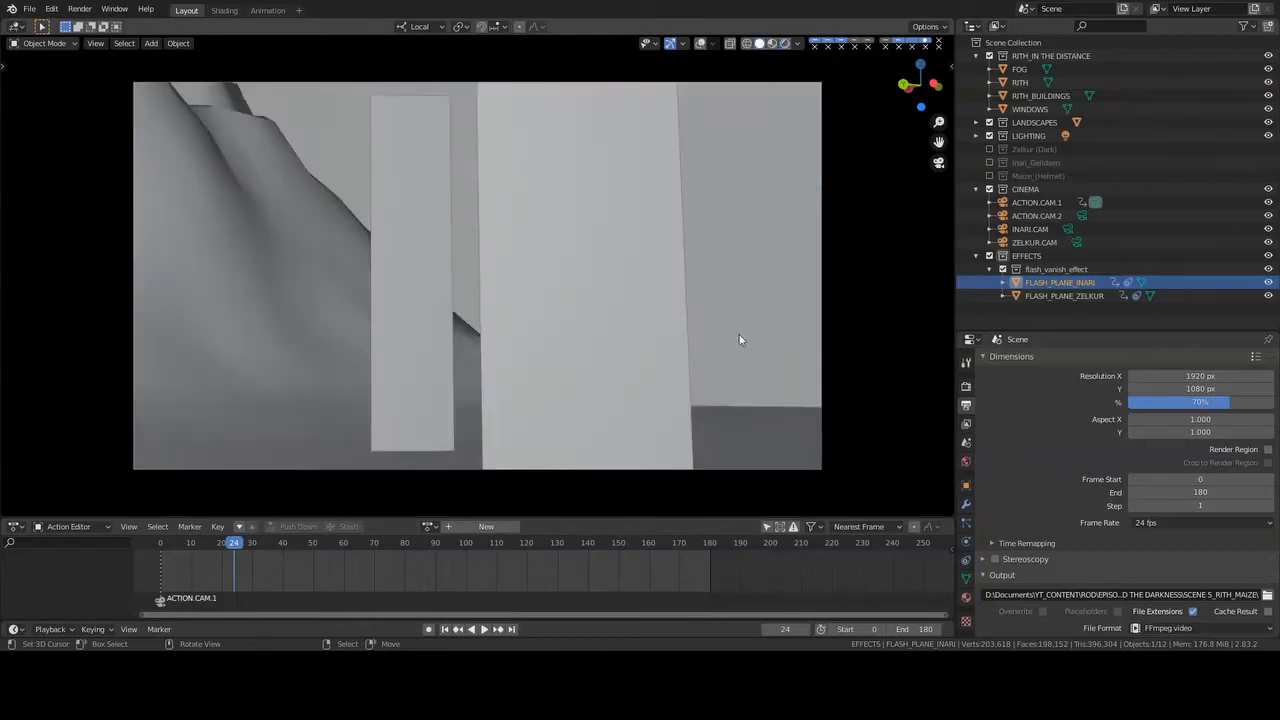
{"action": "key", "text": "KP_0"}
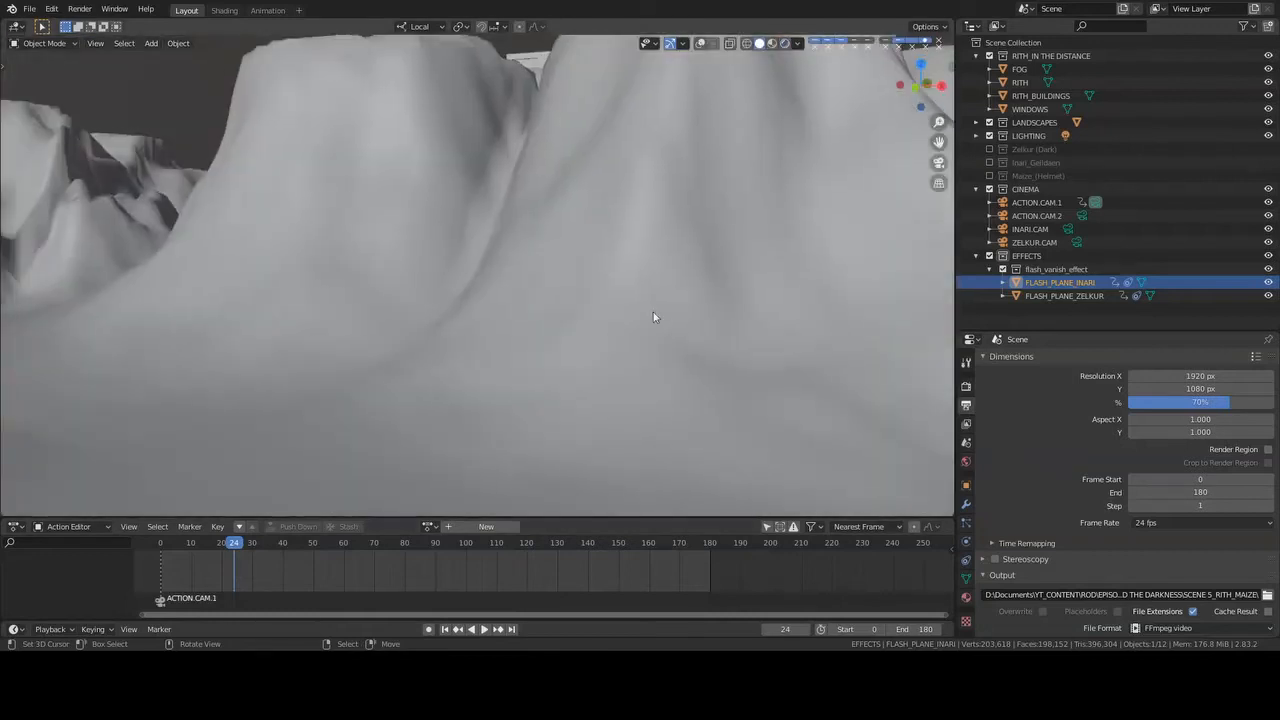
{"action": "key", "text": "KP_Decimal"}
{"action": "middle_click_drag", "start_coordinate": [713, 353], "coordinate": [754, 55]}
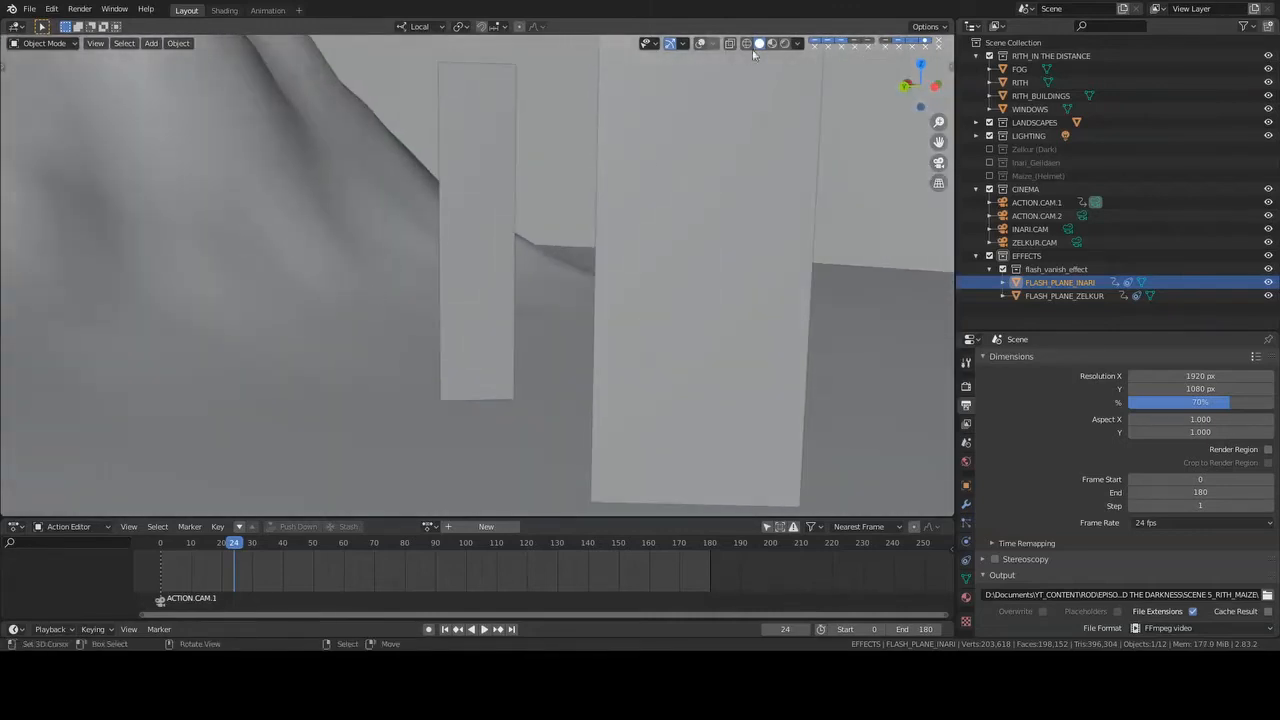
{"action": "scroll", "coordinate": [562, 238], "scroll_direction": "down", "scroll_amount": 2}
{"action": "middle_click_drag", "start_coordinate": [562, 238], "coordinate": [613, 171]}
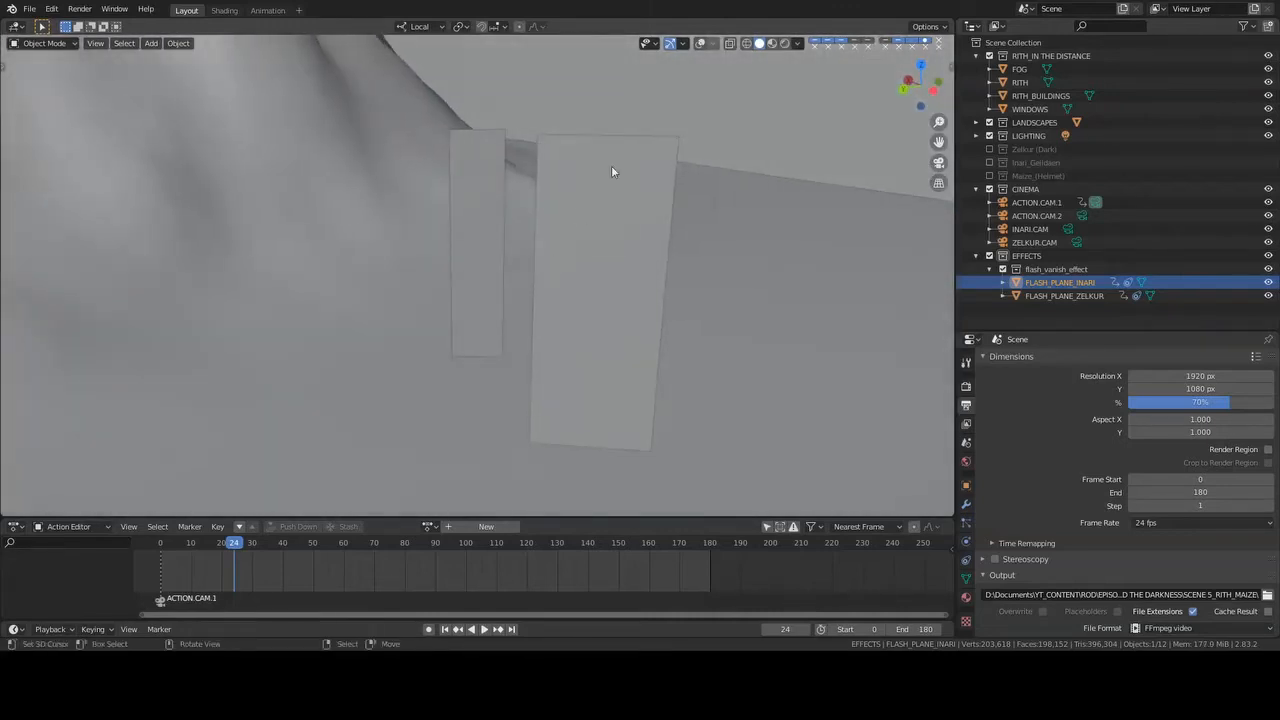
{"action": "left_click", "coordinate": [785, 43]}
{"action": "mouse_move", "coordinate": [560, 300]}
{"action": "middle_mouse_down"}
{"action": "mouse_move", "coordinate": [604, 330]}
{"action": "mouse_move", "coordinate": [640, 334]}
{"action": "mouse_move", "coordinate": [623, 339]}
{"action": "middle_mouse_up"}
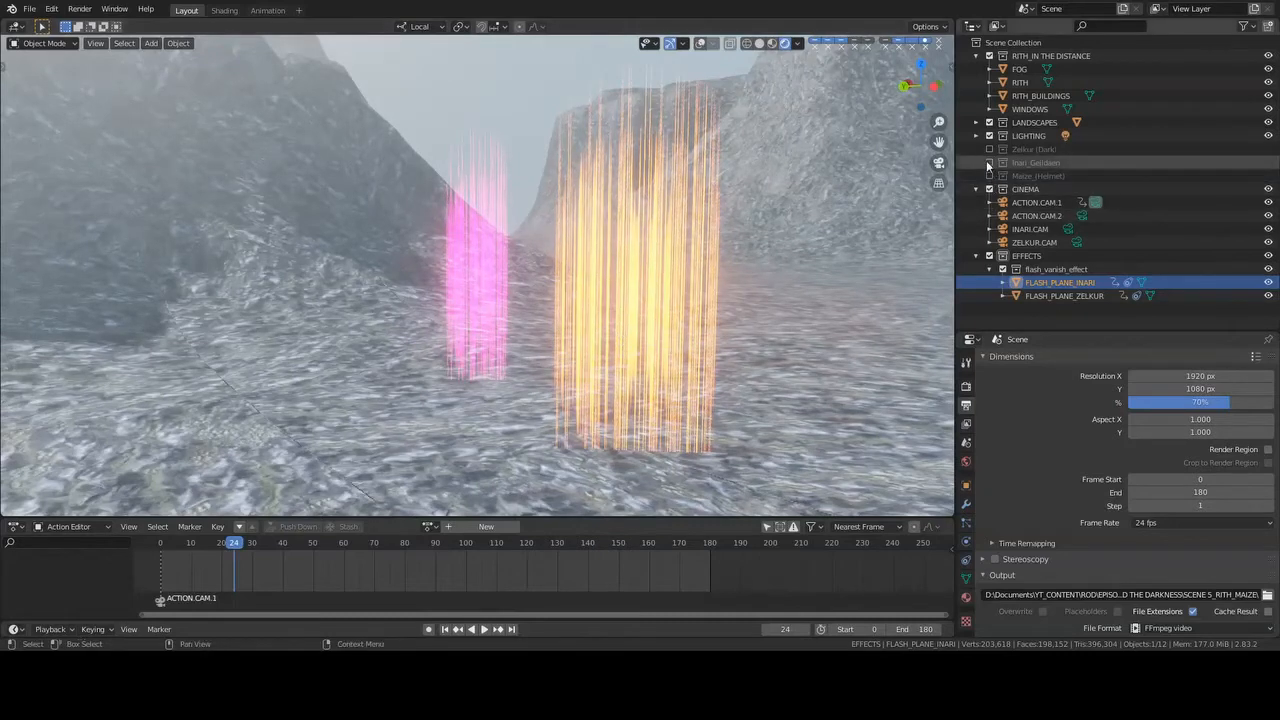
{"action": "middle_click_drag", "start_coordinate": [556, 315], "coordinate": [391, 380]}
{"action": "key", "text": "KP_0"}
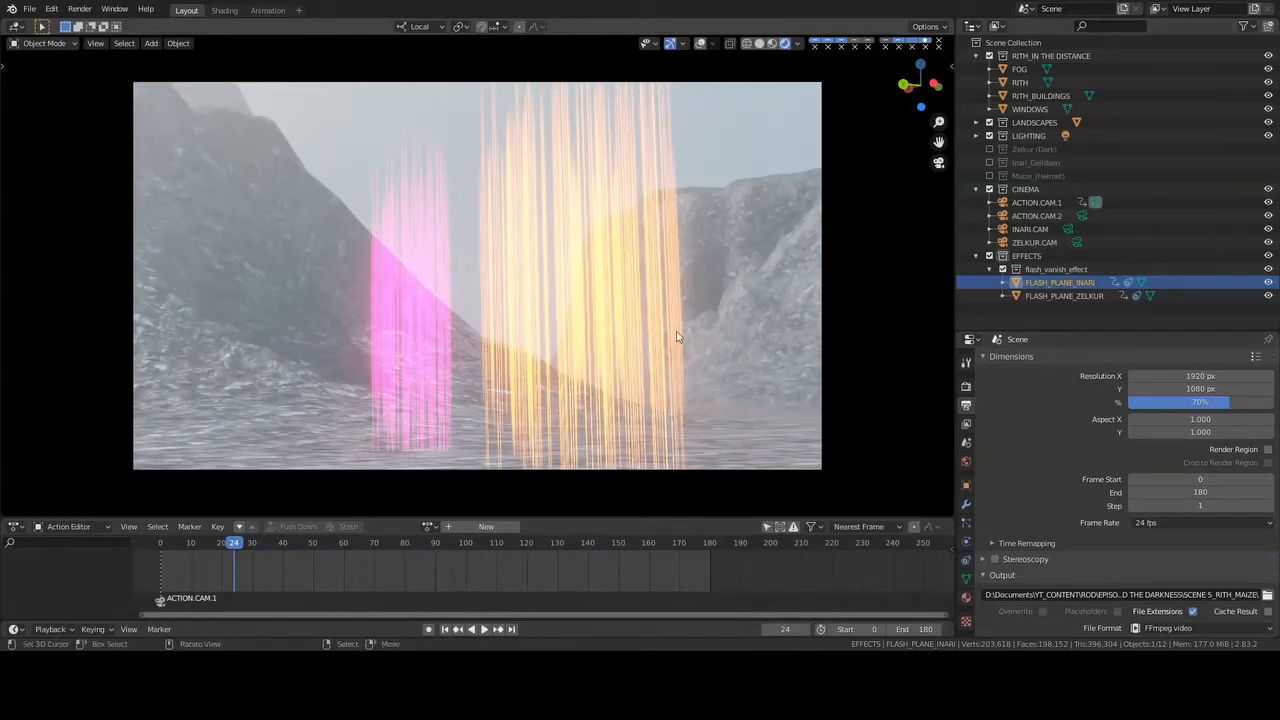
- Re-enable the Zelkur (Dark) and Inari_Geildaen collections at frame 0, and save the file before a brief playback
{"action": "left_click", "coordinate": [446, 629]}
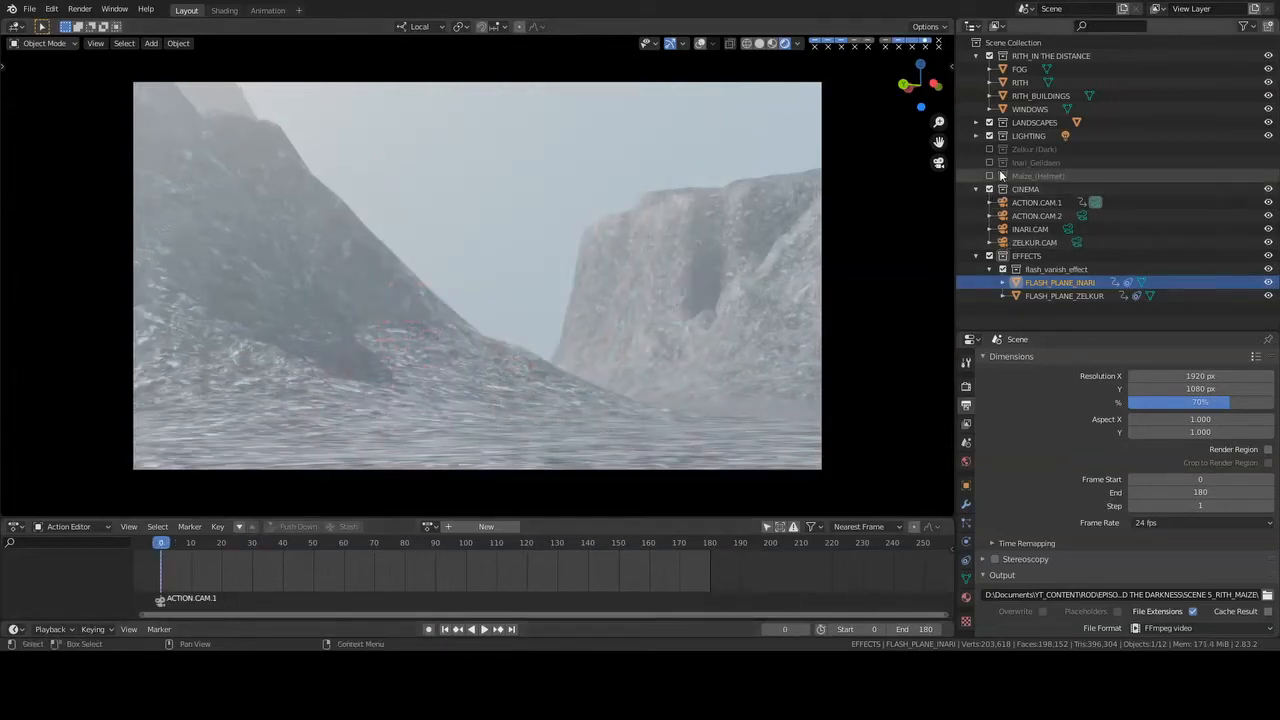
{"action": "left_click_drag", "start_coordinate": [990, 163], "coordinate": [990, 149]}
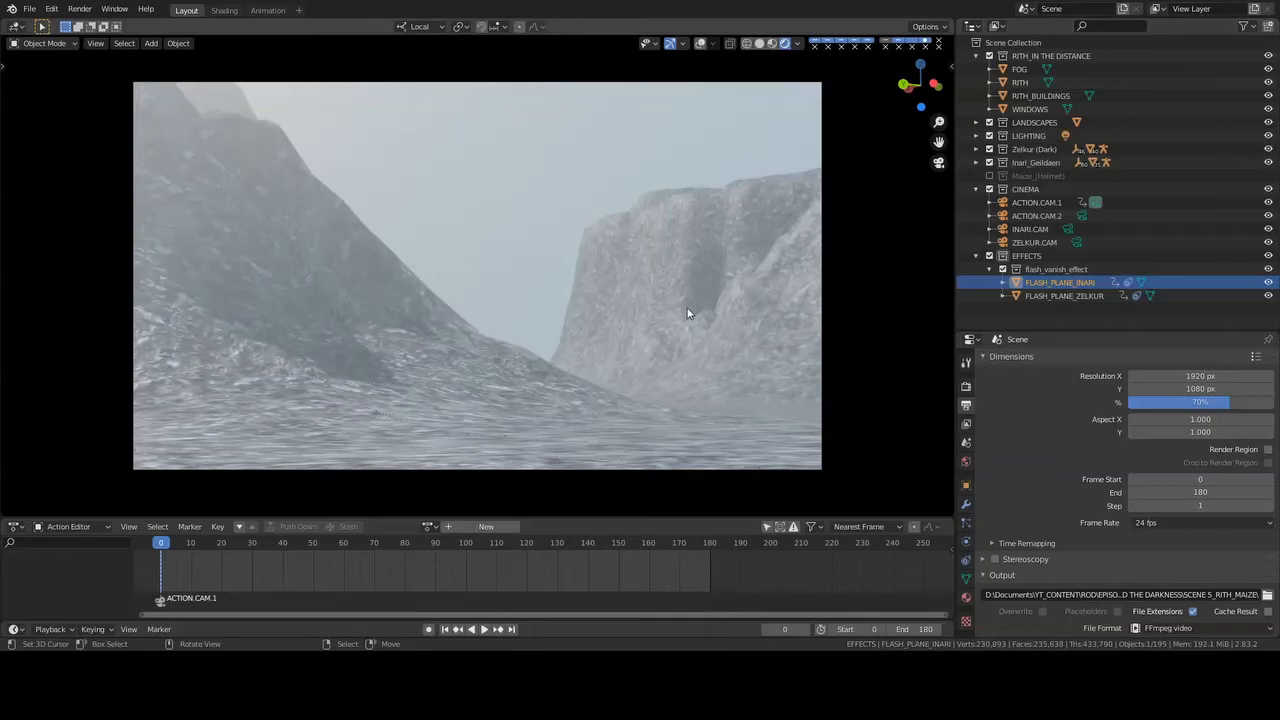
{"action": "key", "text": "ctrl+s"}
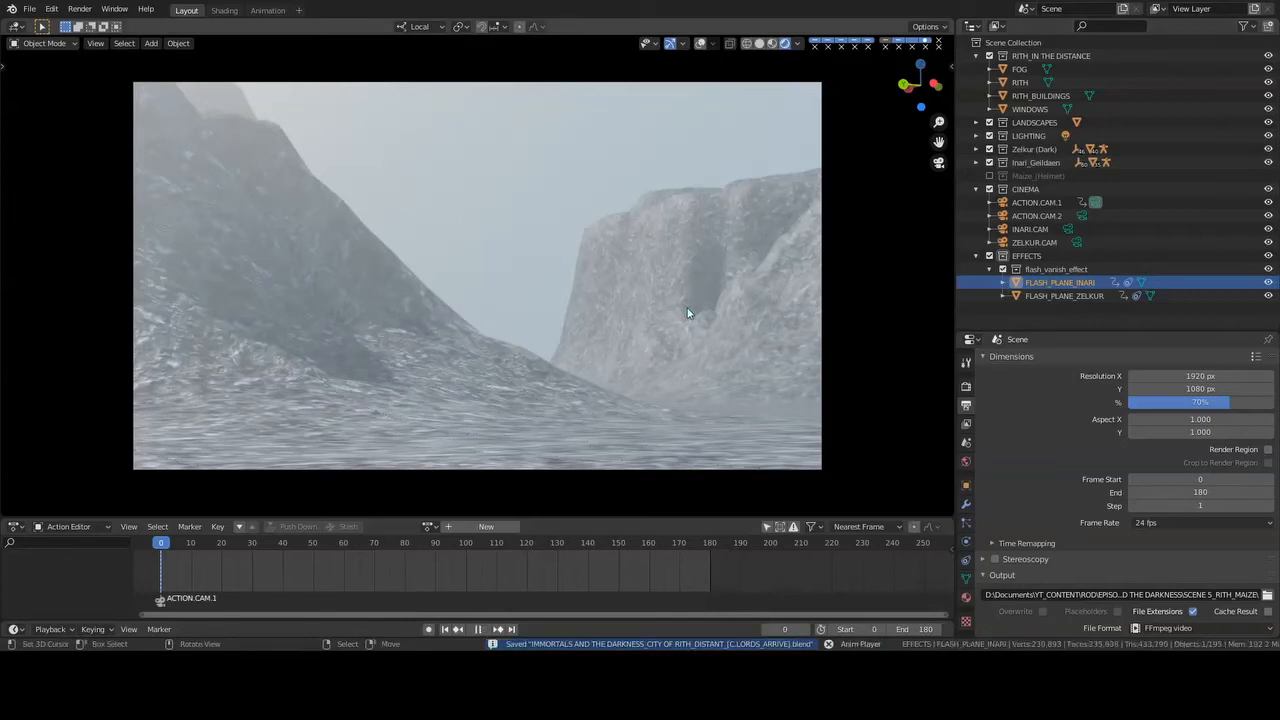
{"action": "key", "text": "space"}
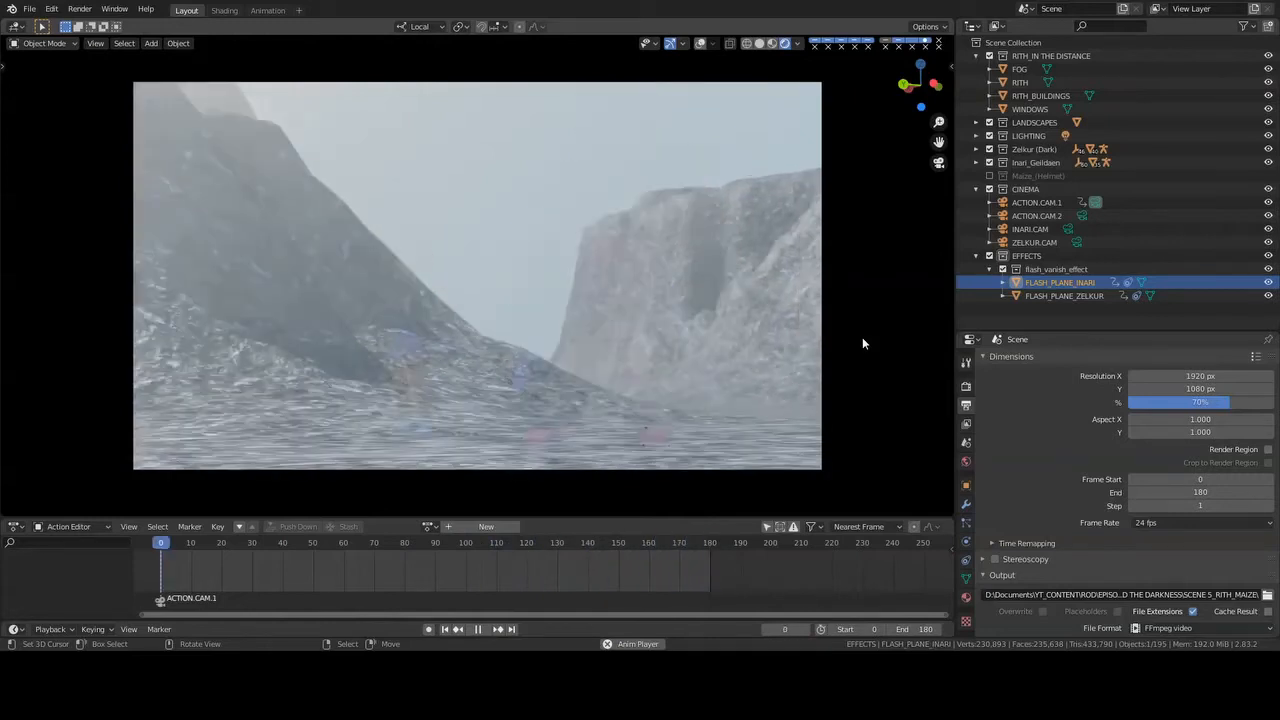
{"action": "key", "text": "Escape"}
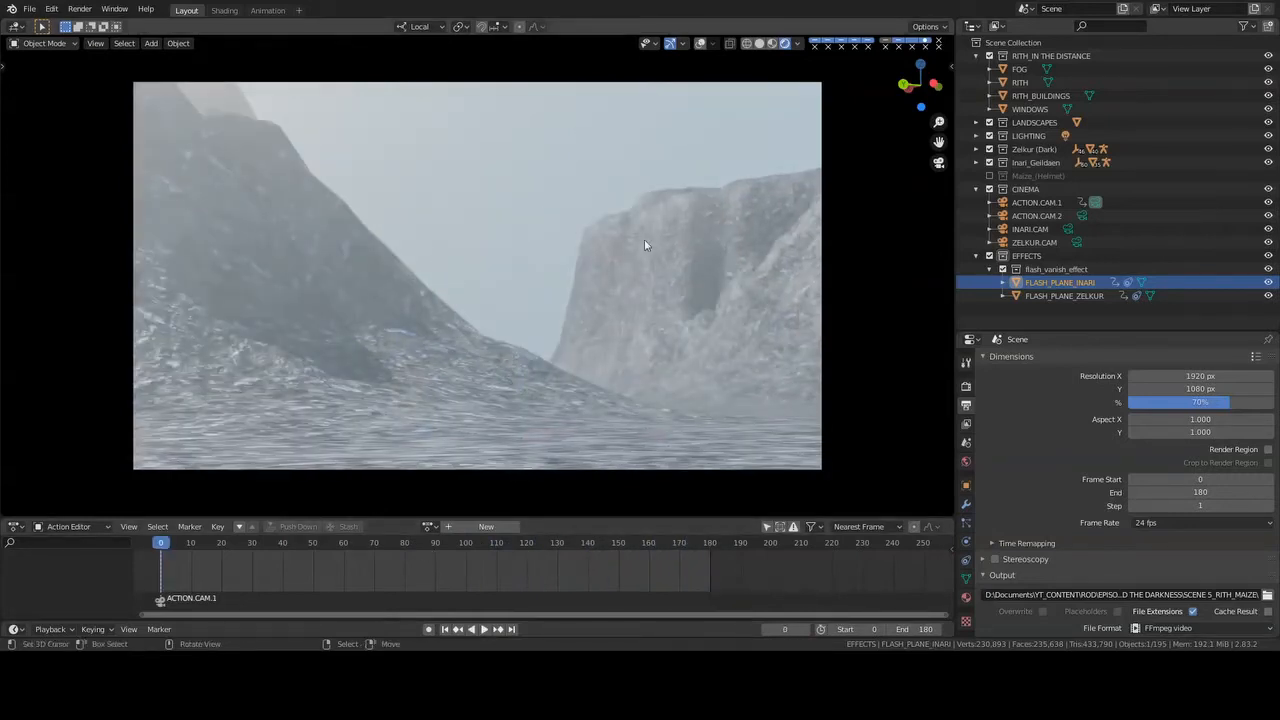
- Leave the camera for a solid-shaded perspective view with overlays on, and hide the FOG object
{"action": "left_click", "coordinate": [759, 45]}
{"action": "key", "text": "KP_0"}
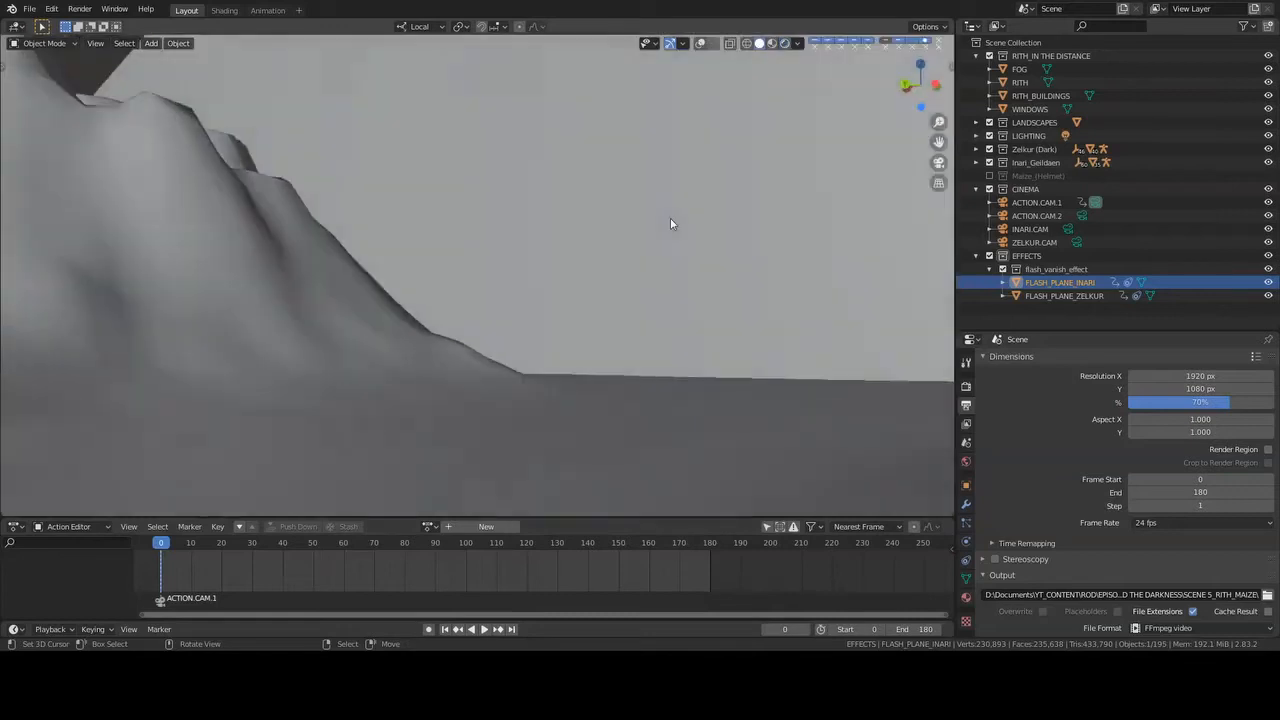
{"action": "left_click", "coordinate": [1268, 68]}
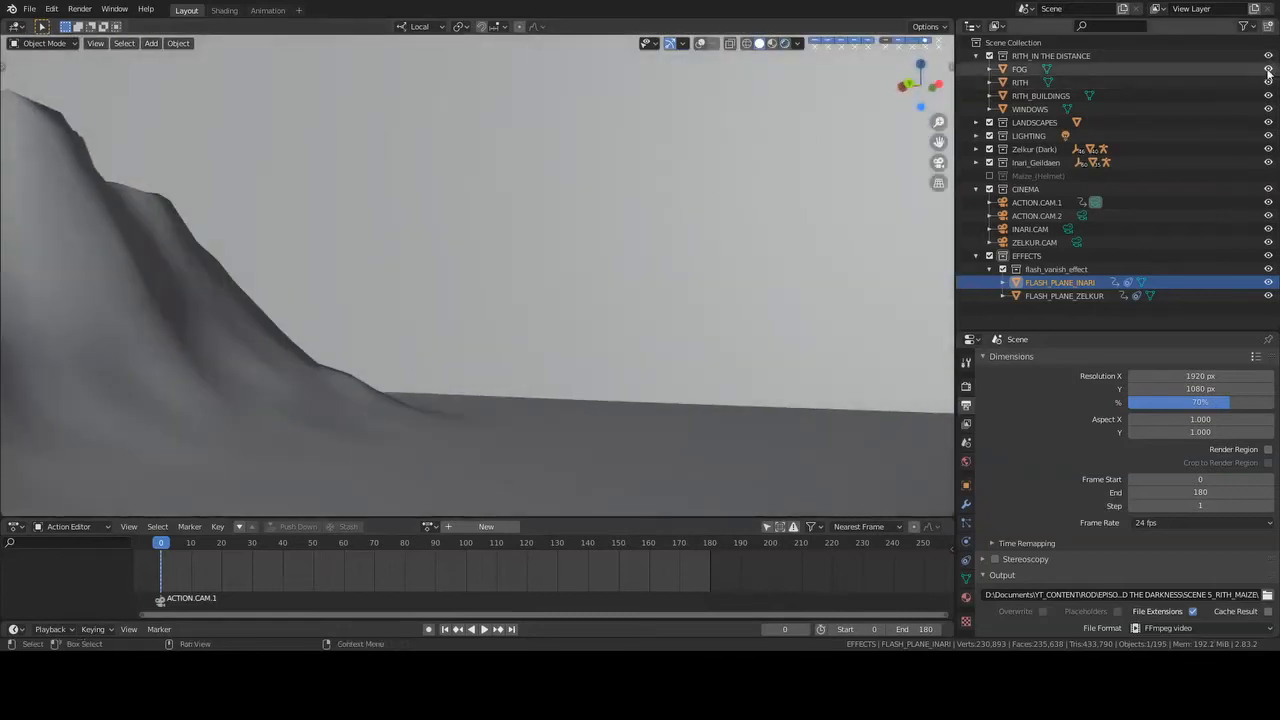
{"action": "left_click", "coordinate": [700, 44]}
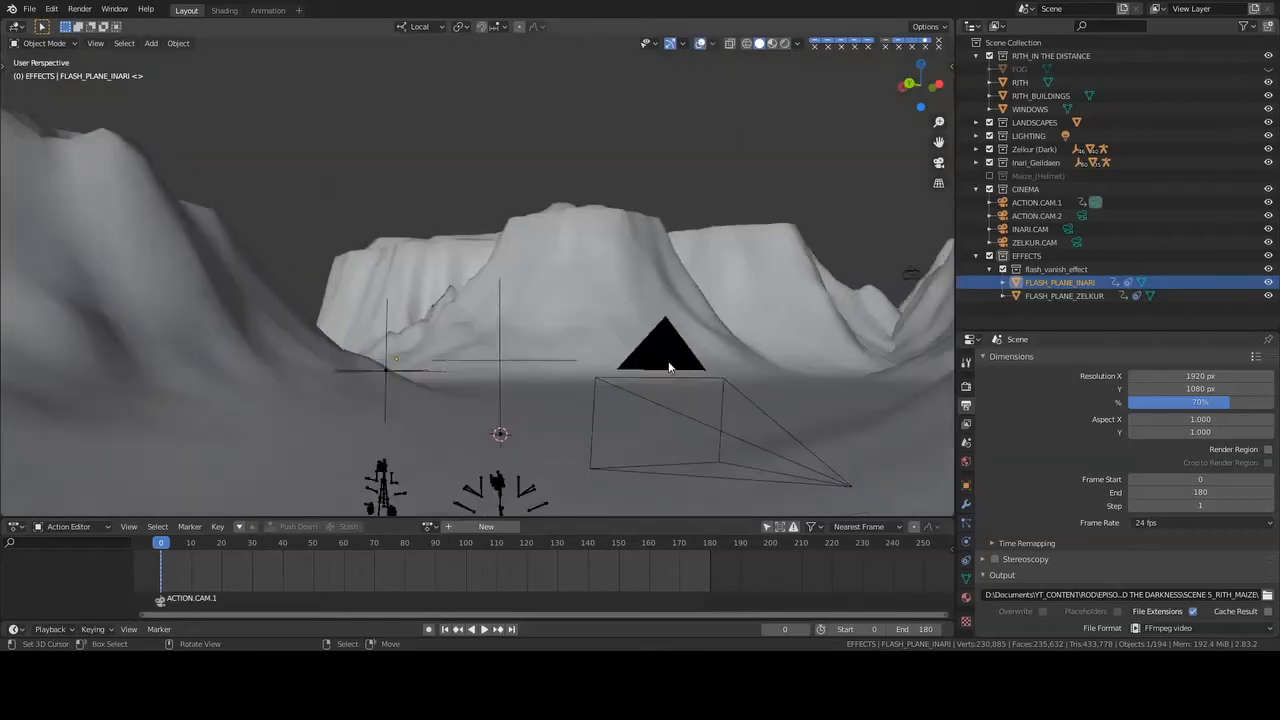
{"action": "middle_click_drag", "start_coordinate": [667, 334], "coordinate": [307, 569]}
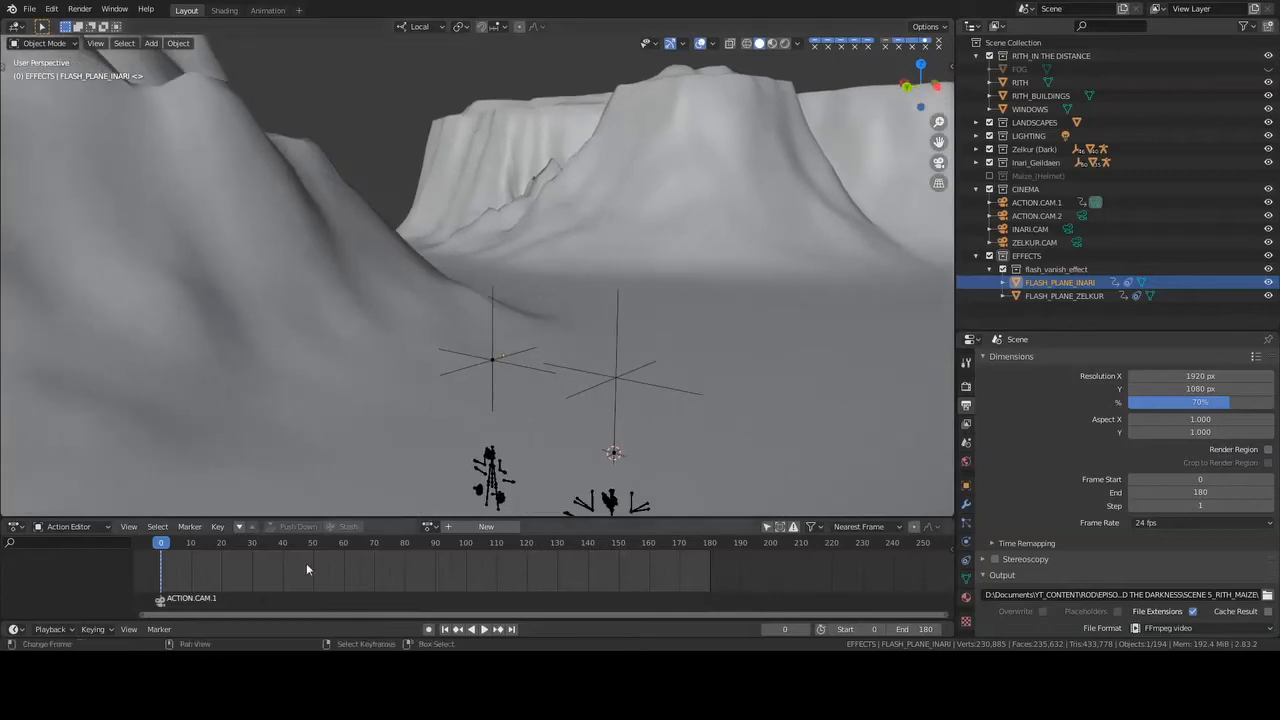
- At frame 25, hide the EFFECTS collection and turn off the viewport overlays to show both characters clearly
{"action": "mouse_move", "coordinate": [211, 572]}
{"action": "left_mouse_down"}
{"action": "mouse_move", "coordinate": [258, 572]}
{"action": "mouse_move", "coordinate": [227, 582]}
{"action": "mouse_move", "coordinate": [236, 574]}
{"action": "left_mouse_up"}
{"action": "middle_click_drag", "start_coordinate": [470, 420], "coordinate": [590, 66]}
{"action": "left_click", "coordinate": [1268, 257]}
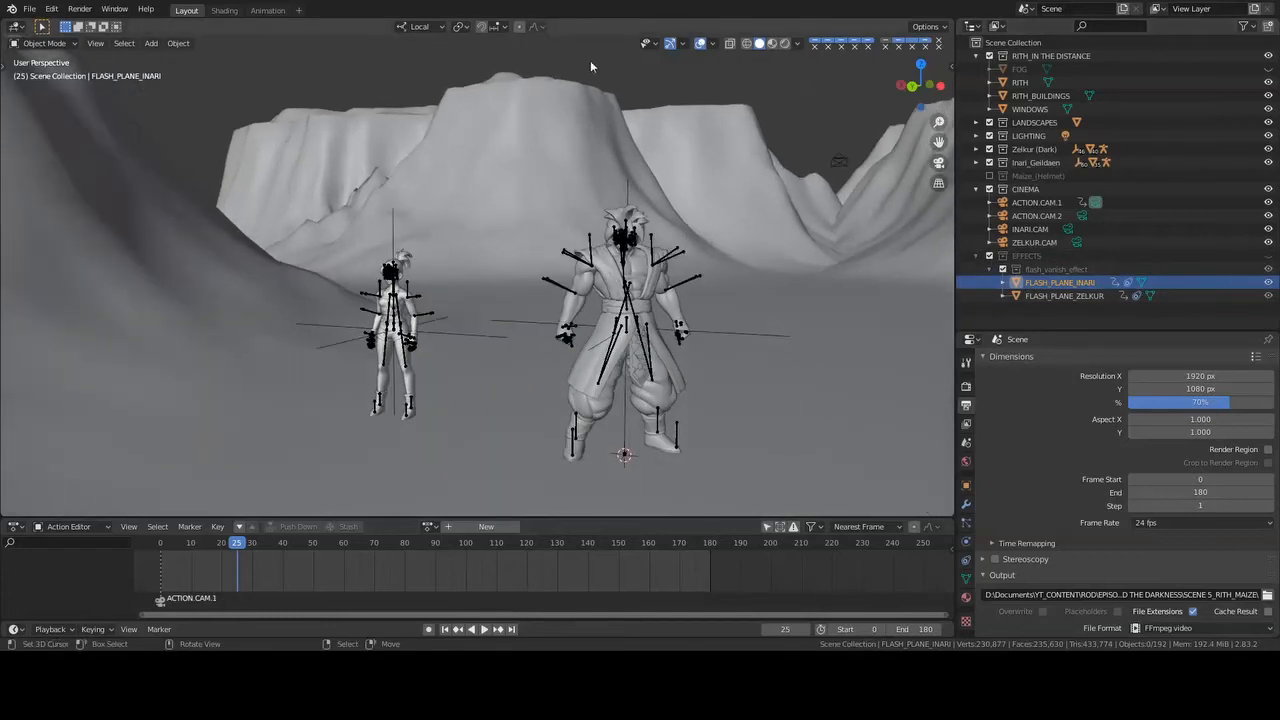
{"action": "left_click", "coordinate": [702, 46]}
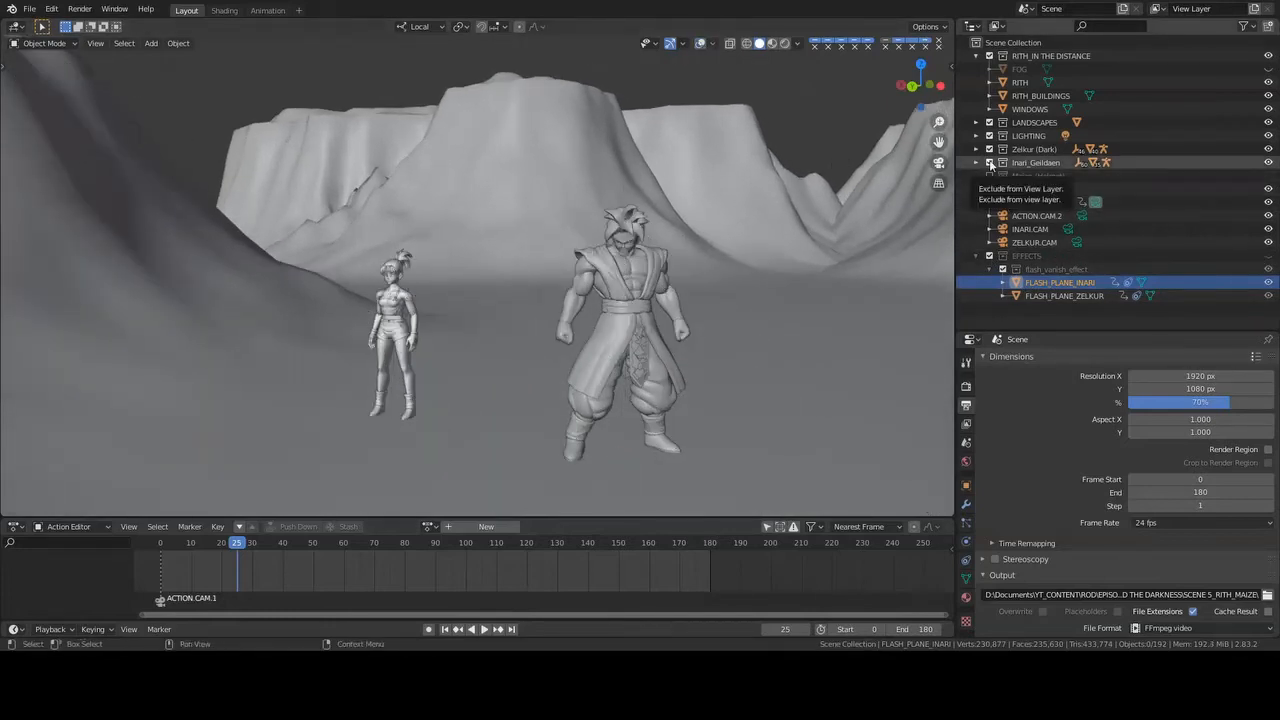
- Exclude the Inari_Geildaen collection and center the view on the Zelkur (Dark) armature, turned to an angle
{"action": "left_click", "coordinate": [990, 163]}
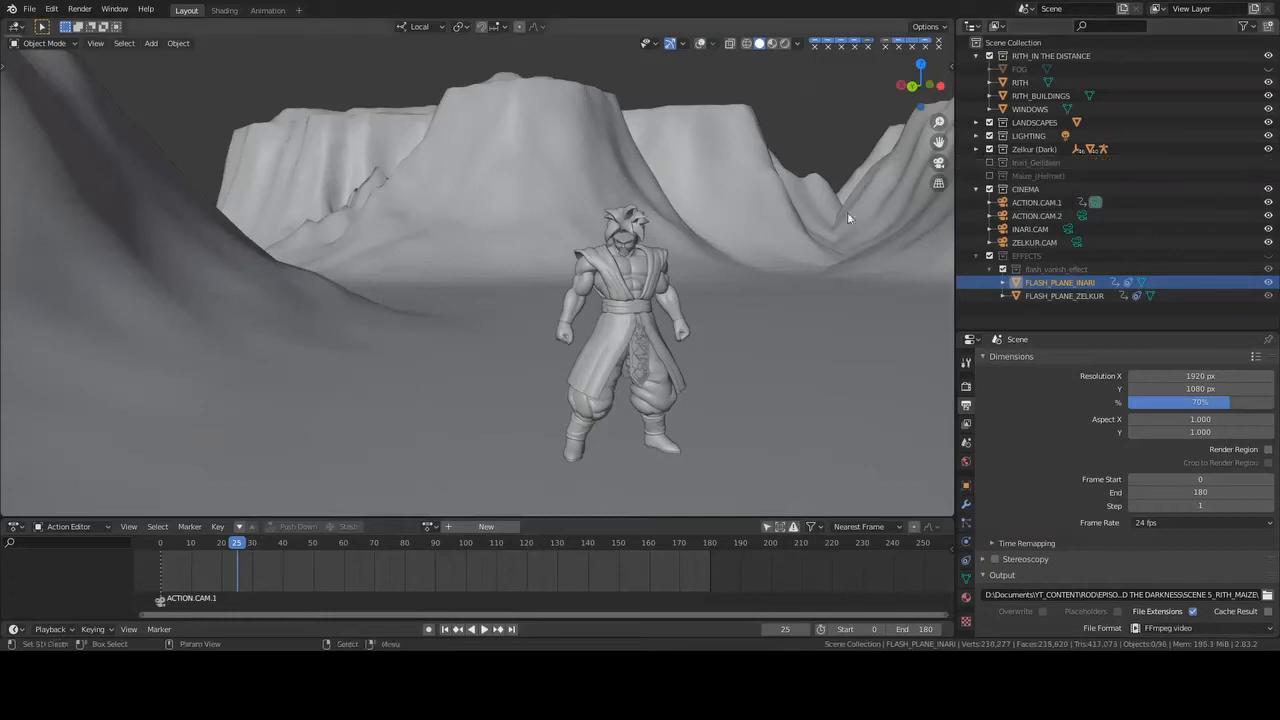
{"action": "left_click", "coordinate": [1100, 149]}
{"action": "key", "text": "KP_Decimal"}
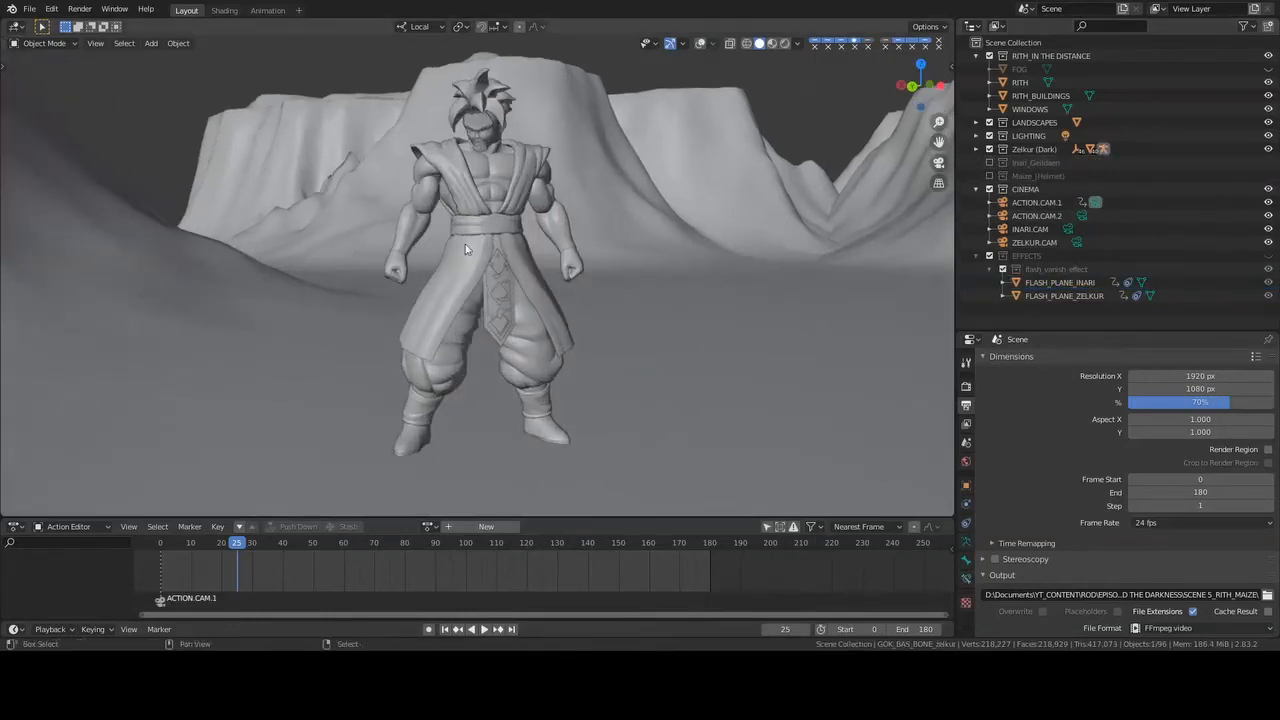
{"action": "middle_click_drag", "start_coordinate": [465, 249], "coordinate": [504, 302], "text": "shift"}
{"action": "key", "text": "KP_4"}
{"action": "key", "text": "KP_4"}
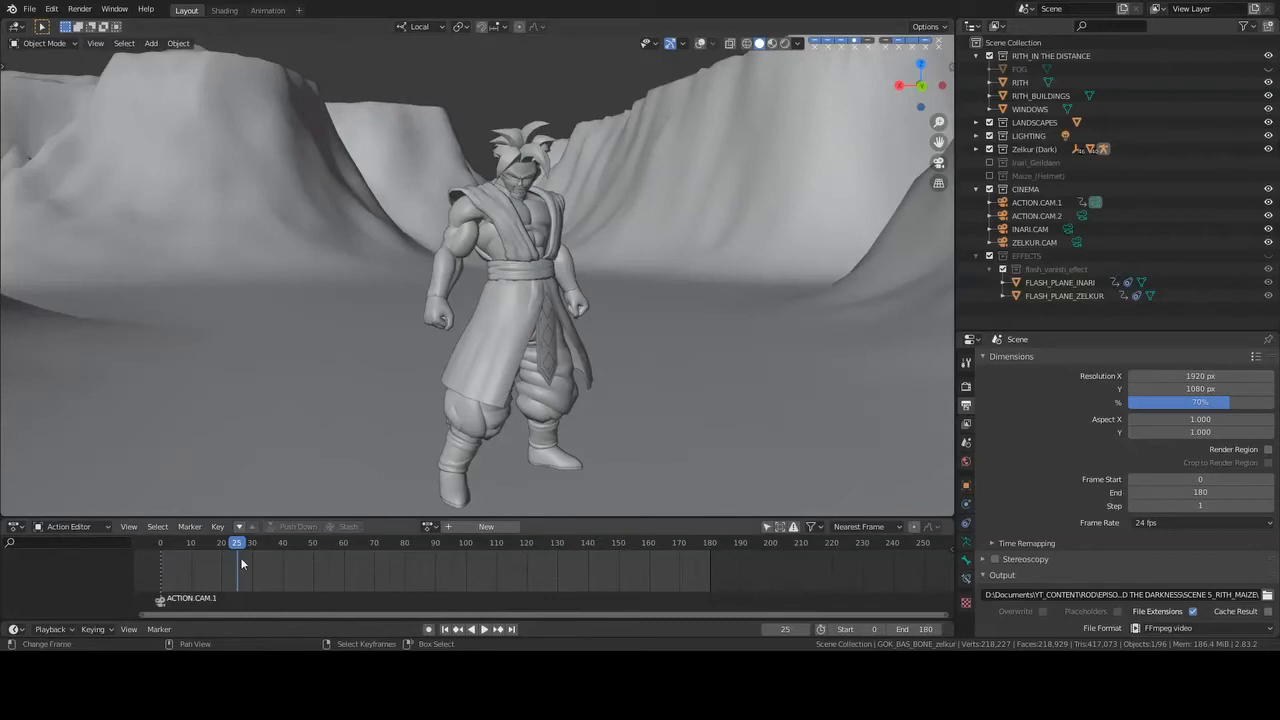
- Scrub the animation to frame 55 and examine Zelkur's pose up close from the front
{"action": "left_click_drag", "start_coordinate": [256, 559], "coordinate": [329, 571]}
{"action": "middle_click_drag", "start_coordinate": [706, 402], "coordinate": [673, 402]}
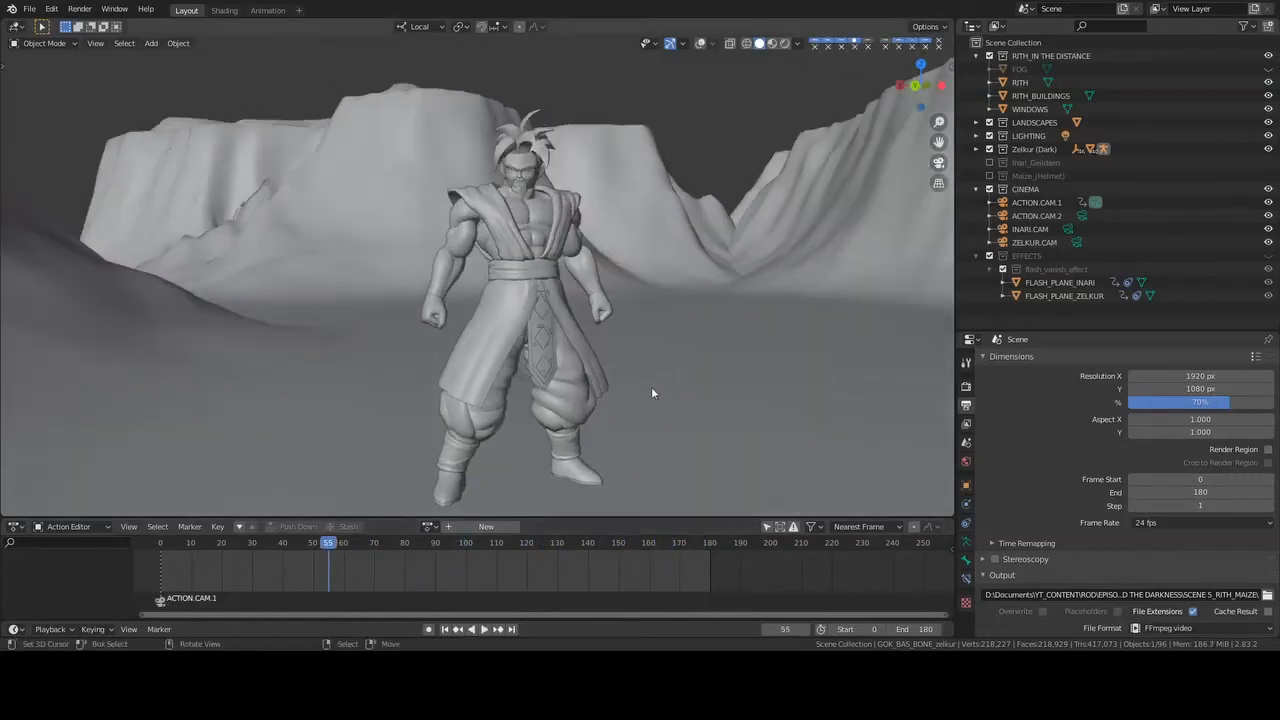
{"action": "scroll", "coordinate": [651, 386], "scroll_direction": "up", "scroll_amount": 3}
{"action": "middle_click_drag", "start_coordinate": [634, 340], "coordinate": [540, 310]}
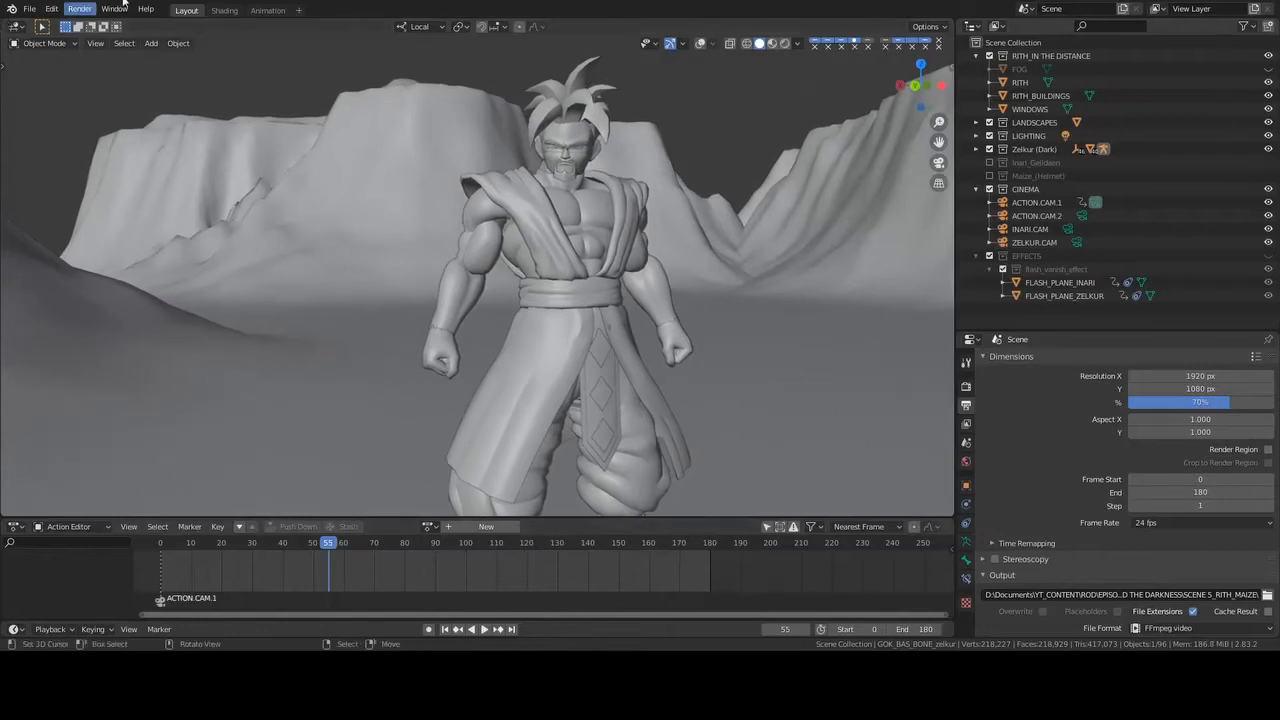
- Switch to the Animation workspace and bring the GOK_BAS_BONE_zelkur NLA tracks into view at frame 26
{"action": "left_click", "coordinate": [267, 10]}
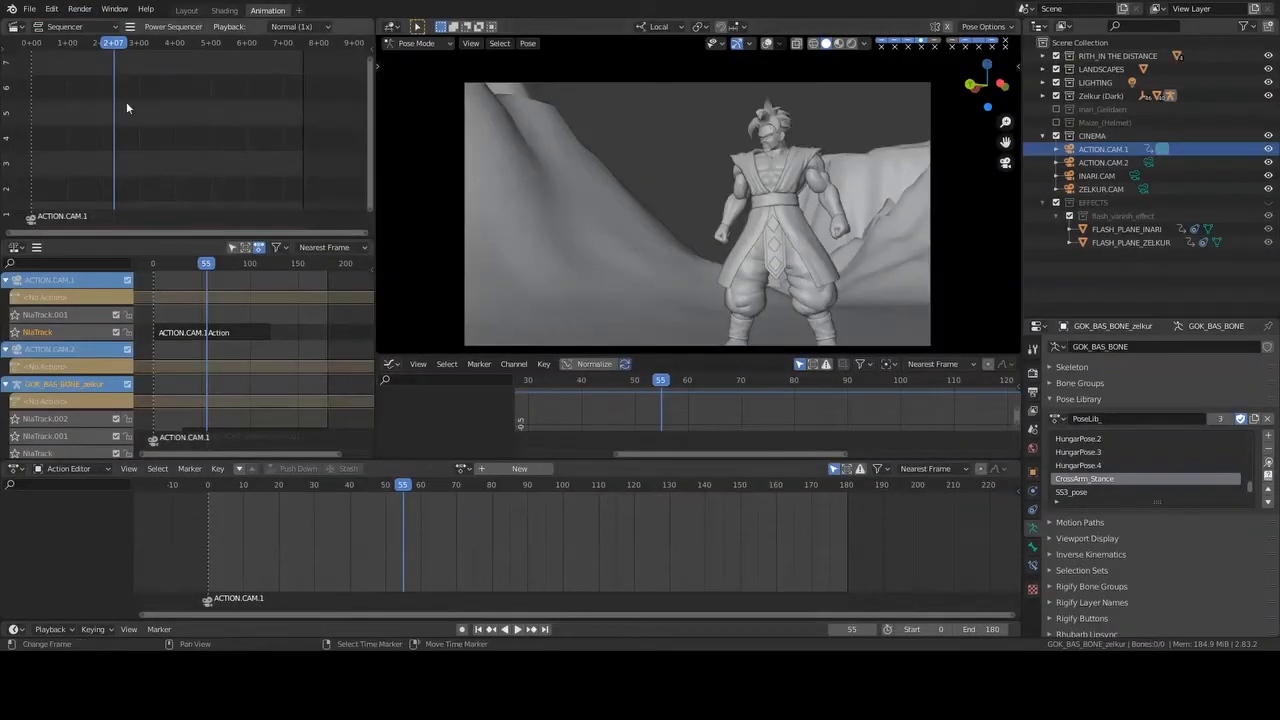
{"action": "scroll", "coordinate": [76, 388], "scroll_direction": "down", "scroll_amount": 1}
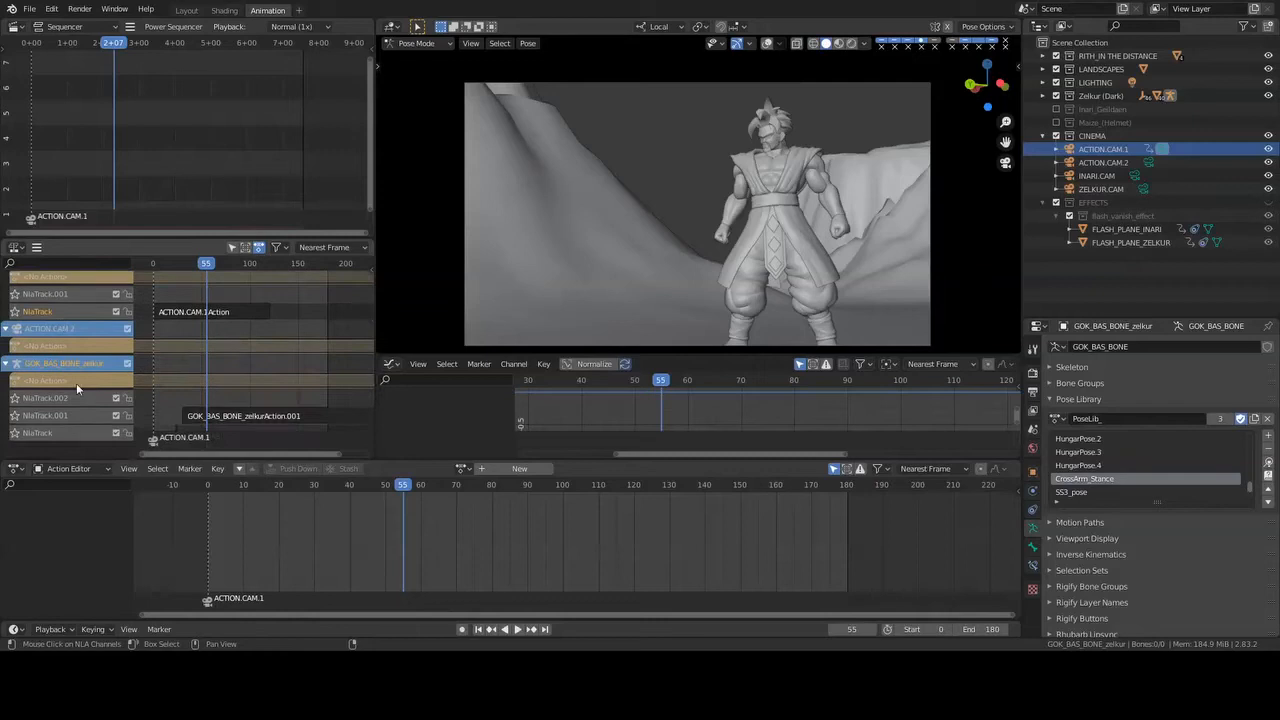
{"action": "middle_click_drag", "start_coordinate": [206, 392], "coordinate": [219, 313]}
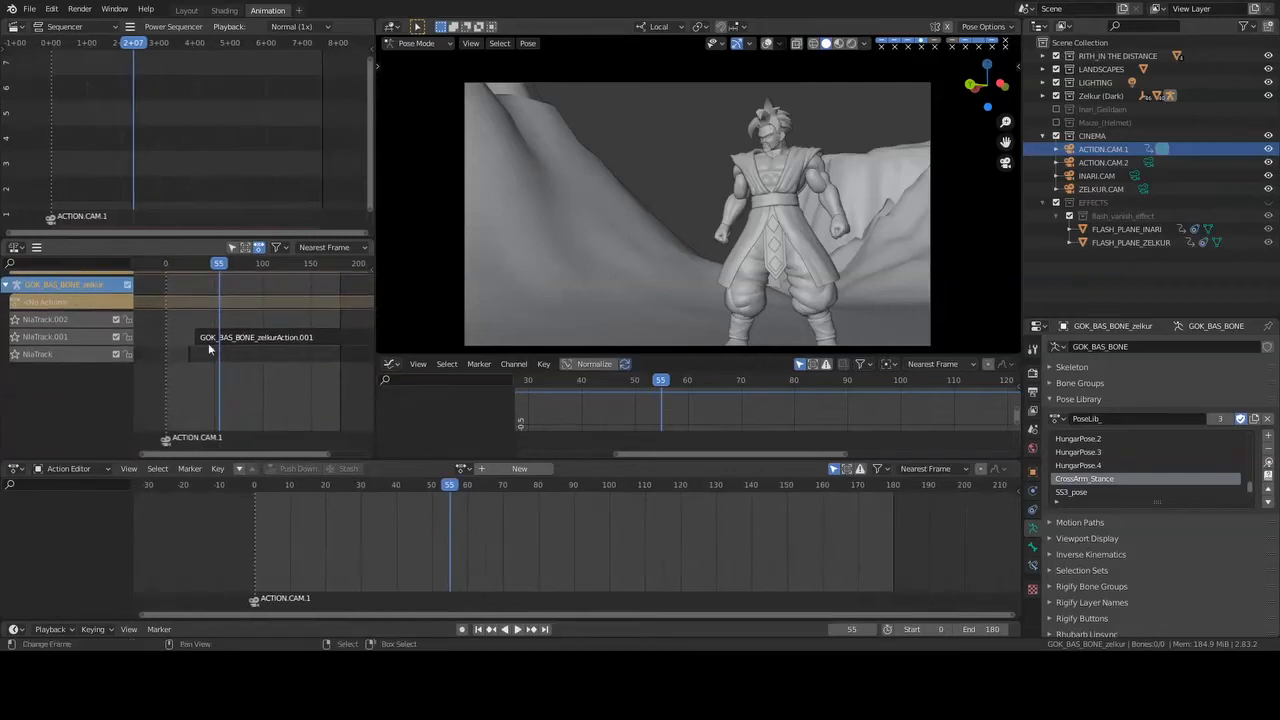
{"action": "left_click_drag", "start_coordinate": [187, 312], "coordinate": [191, 301]}
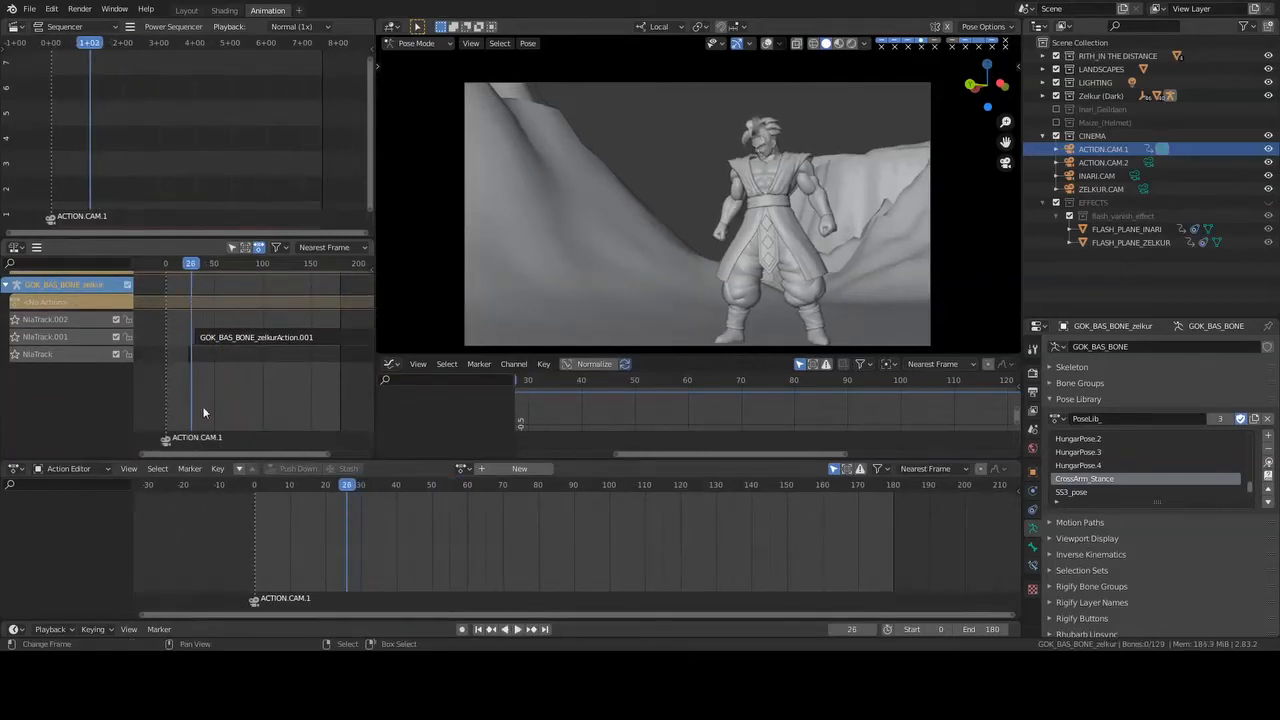
- Play from frame 17 to frame 24 and examine the start of Zelkur's NLA strips up close
{"action": "scroll", "coordinate": [204, 402], "scroll_direction": "up", "scroll_amount": 6}
{"action": "middle_click_drag", "start_coordinate": [206, 388], "coordinate": [274, 380]}
{"action": "left_click", "coordinate": [229, 305]}
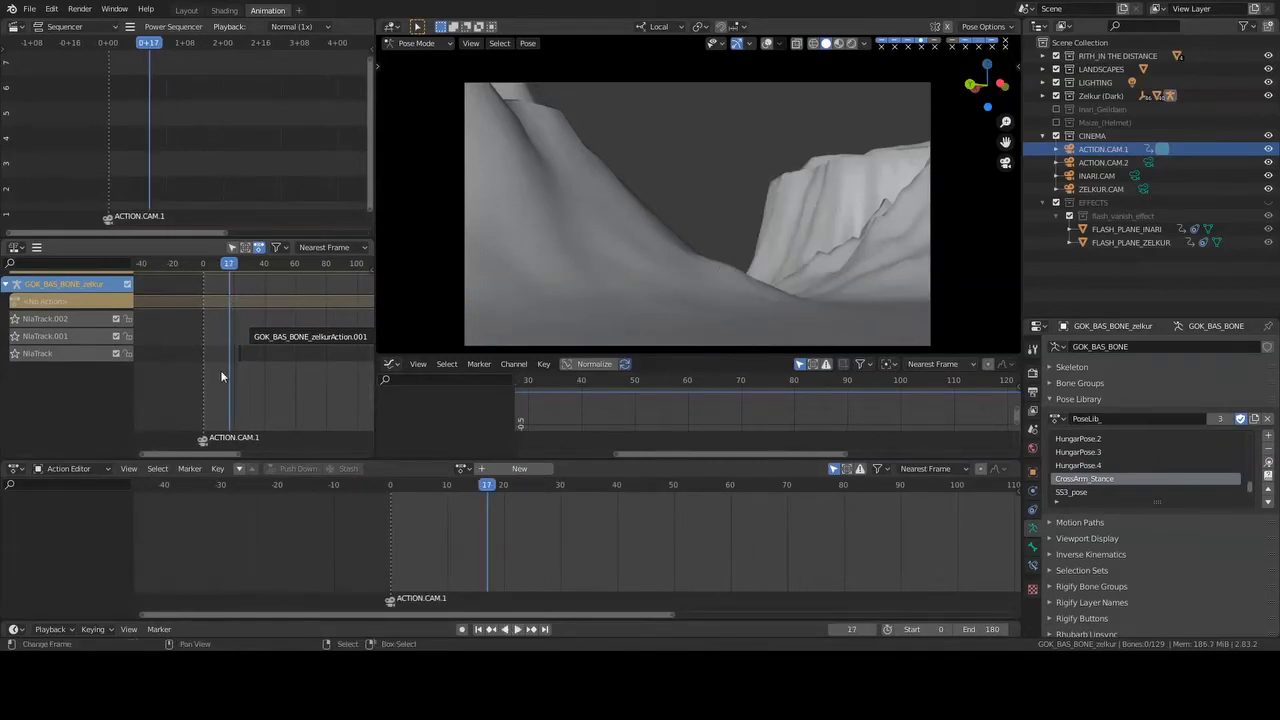
{"action": "key", "text": "space"}
{"action": "key", "text": "space"}
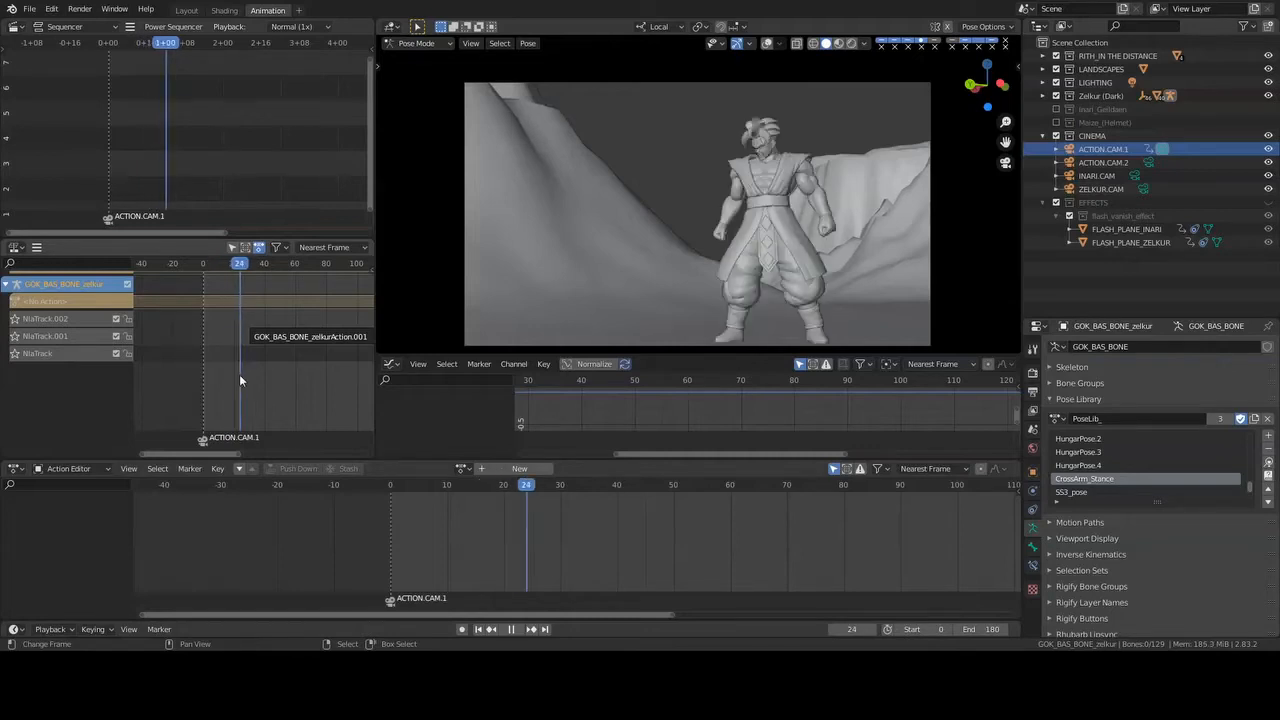
{"action": "scroll", "coordinate": [239, 374], "scroll_direction": "up", "scroll_amount": 5}
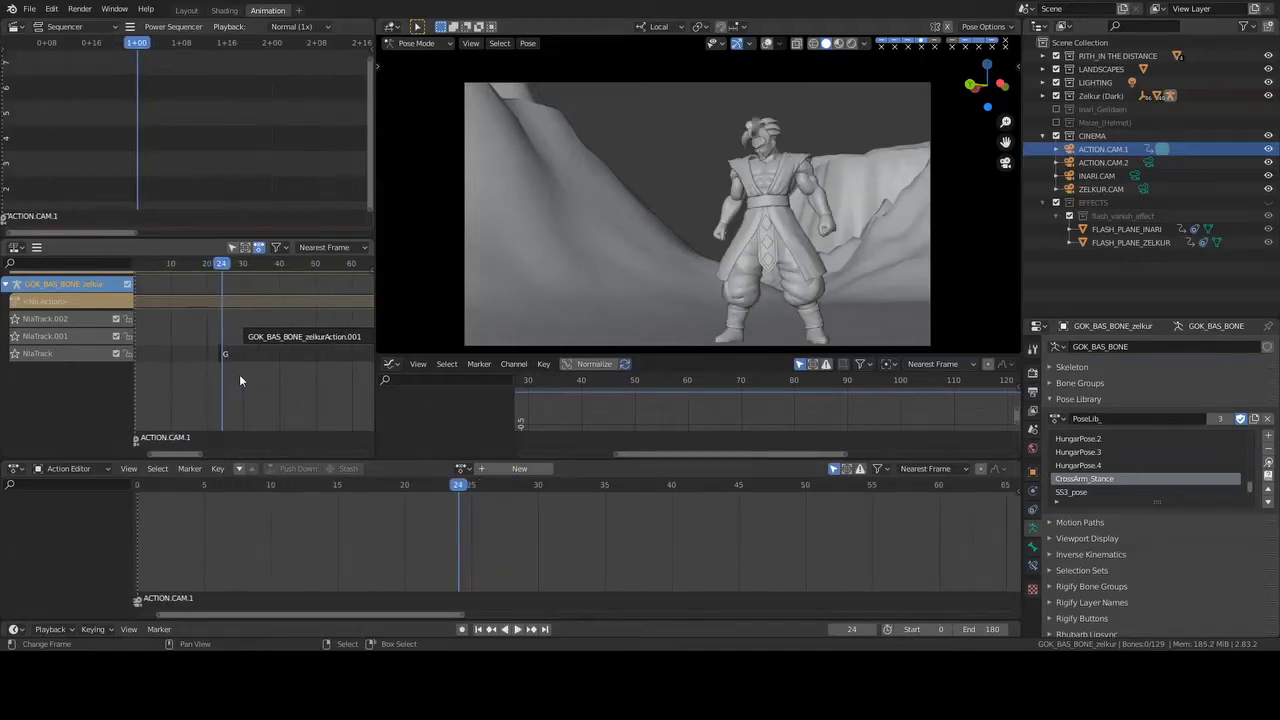
- Step through the frames around 24 and 25 and on to frame 39, examining Zelkur's pose through the action camera
{"action": "key", "text": "Left"}
{"action": "key", "text": "Right"}
{"action": "key", "text": "Left"}
{"action": "key", "text": "Right"}
{"action": "key", "text": "Right"}
{"action": "key", "text": "Right"}
{"action": "key", "text": "Right"}
{"action": "key", "text": "Right"}
{"action": "key", "text": "Right"}
{"action": "key", "text": "Right"}
{"action": "key", "text": "Right"}
{"action": "key", "text": "Right"}
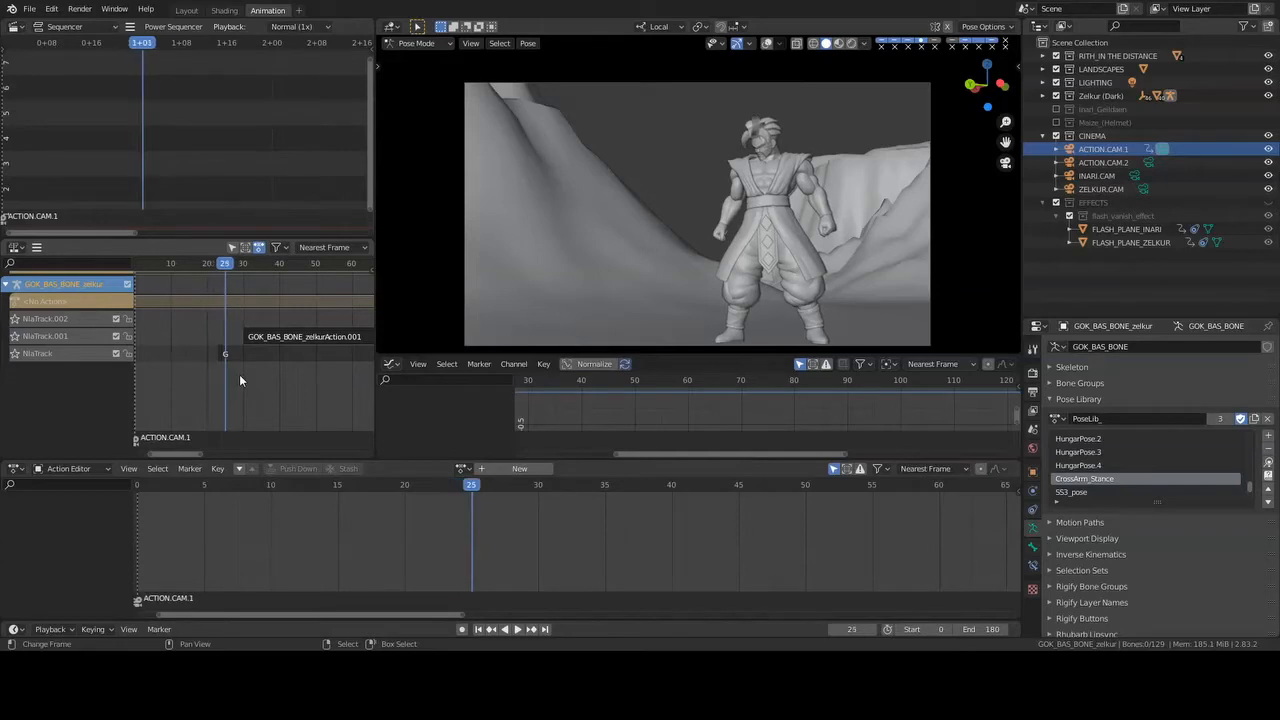
{"action": "key", "text": "Right"}
{"action": "key", "text": "Right"}
{"action": "key", "text": "Right"}
{"action": "key", "text": "Right"}
{"action": "key", "text": "Right"}
{"action": "key", "text": "Right"}
{"action": "key", "text": "Right"}
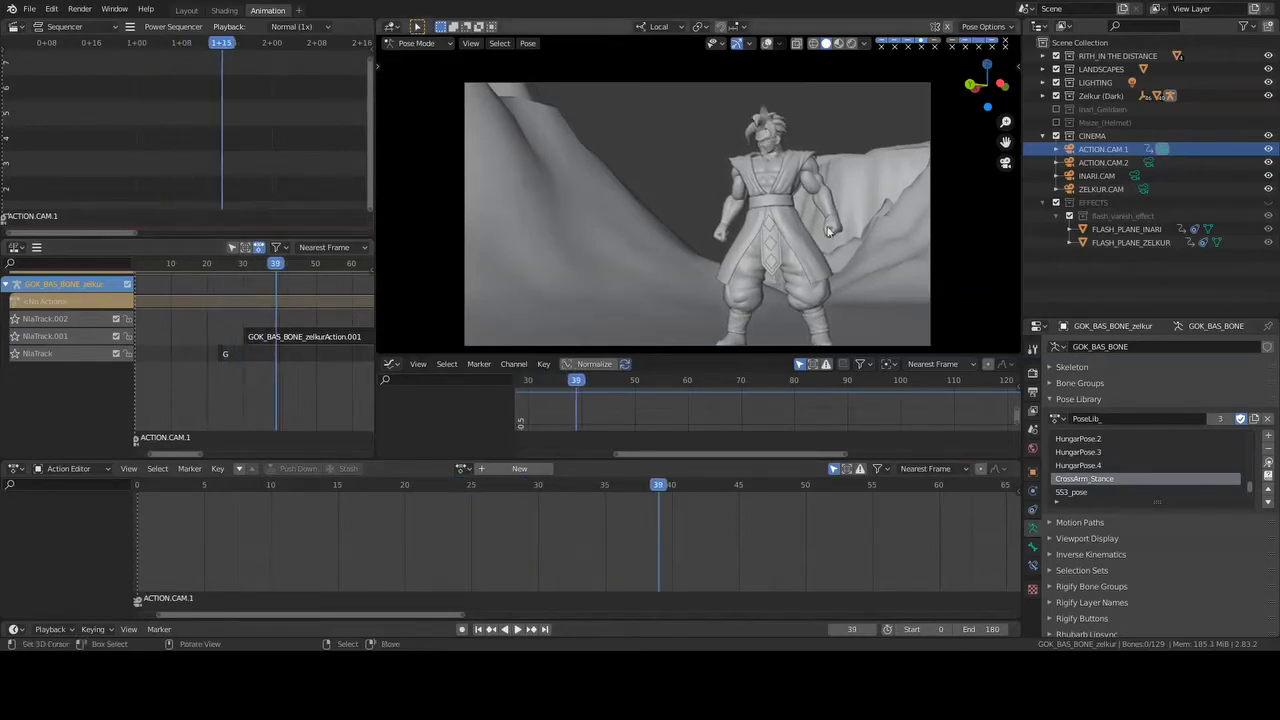
- Leave the camera view and examine Zelkur's upper body up close from the front at frame 39
{"action": "key", "text": "KP_0"}
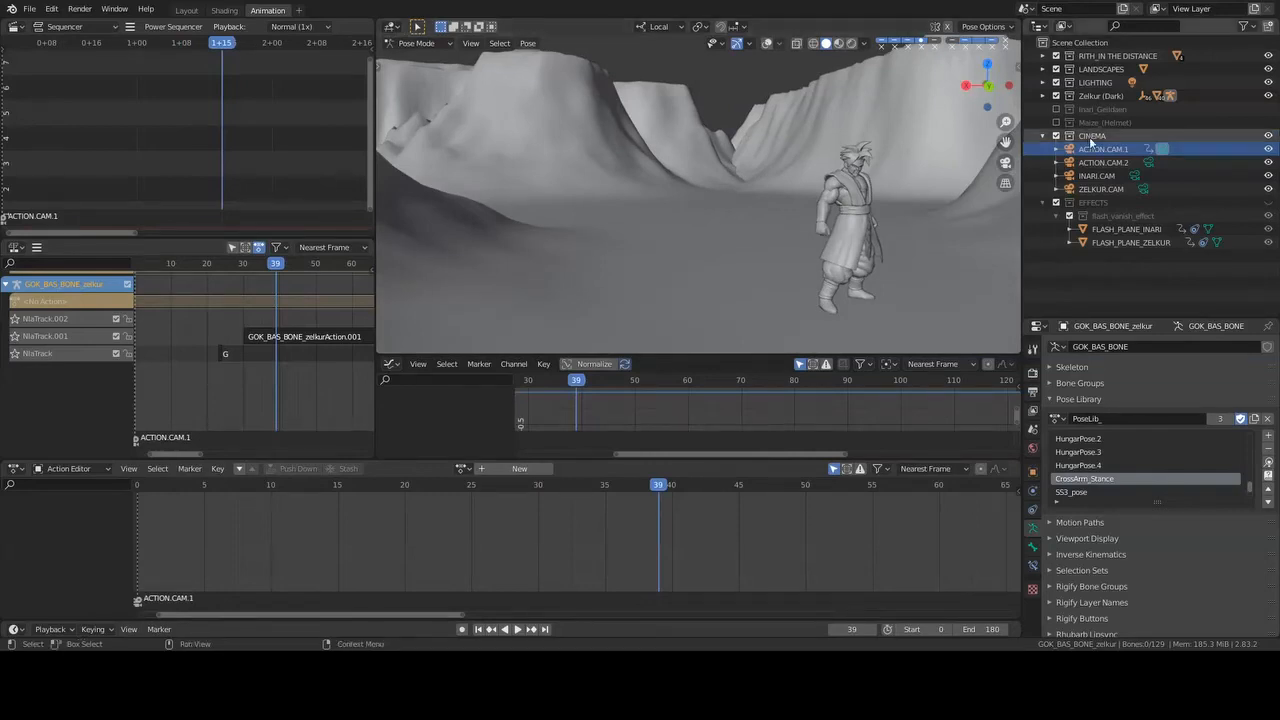
{"action": "left_click", "coordinate": [1169, 98]}
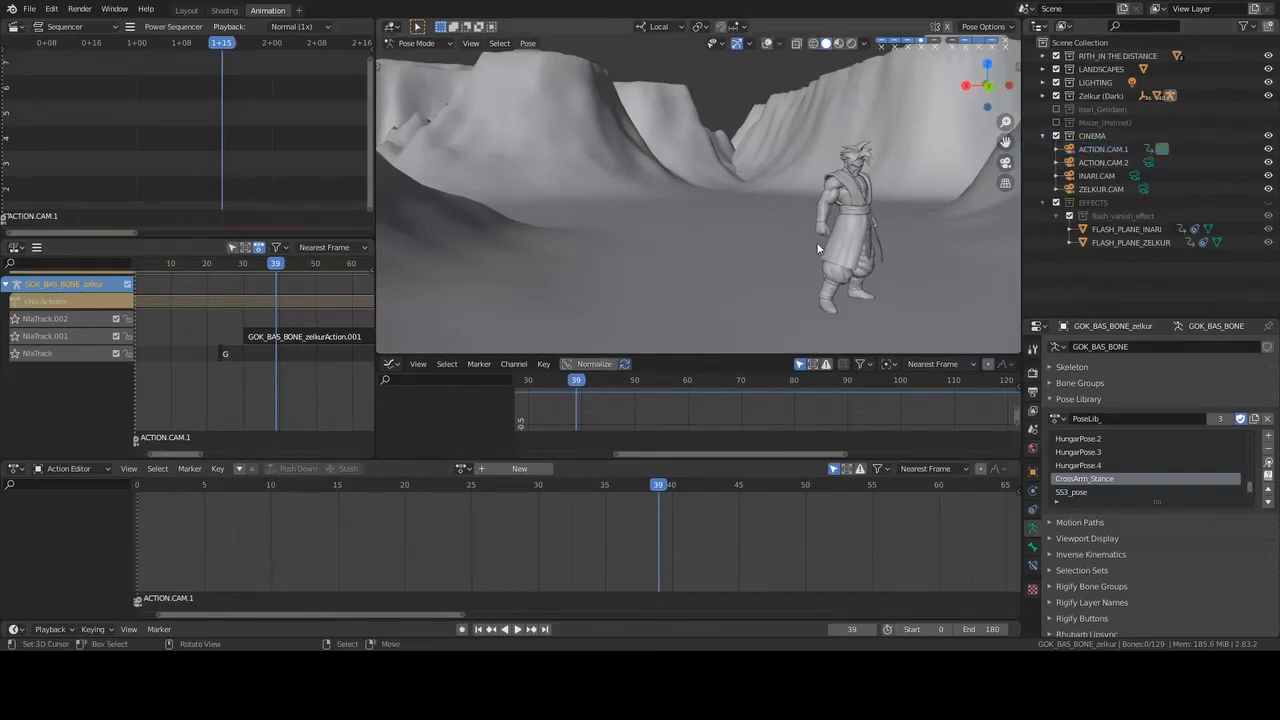
{"action": "scroll", "coordinate": [842, 222], "scroll_direction": "up", "scroll_amount": 4}
{"action": "middle_click_drag", "start_coordinate": [841, 218], "coordinate": [745, 200], "text": "shift"}
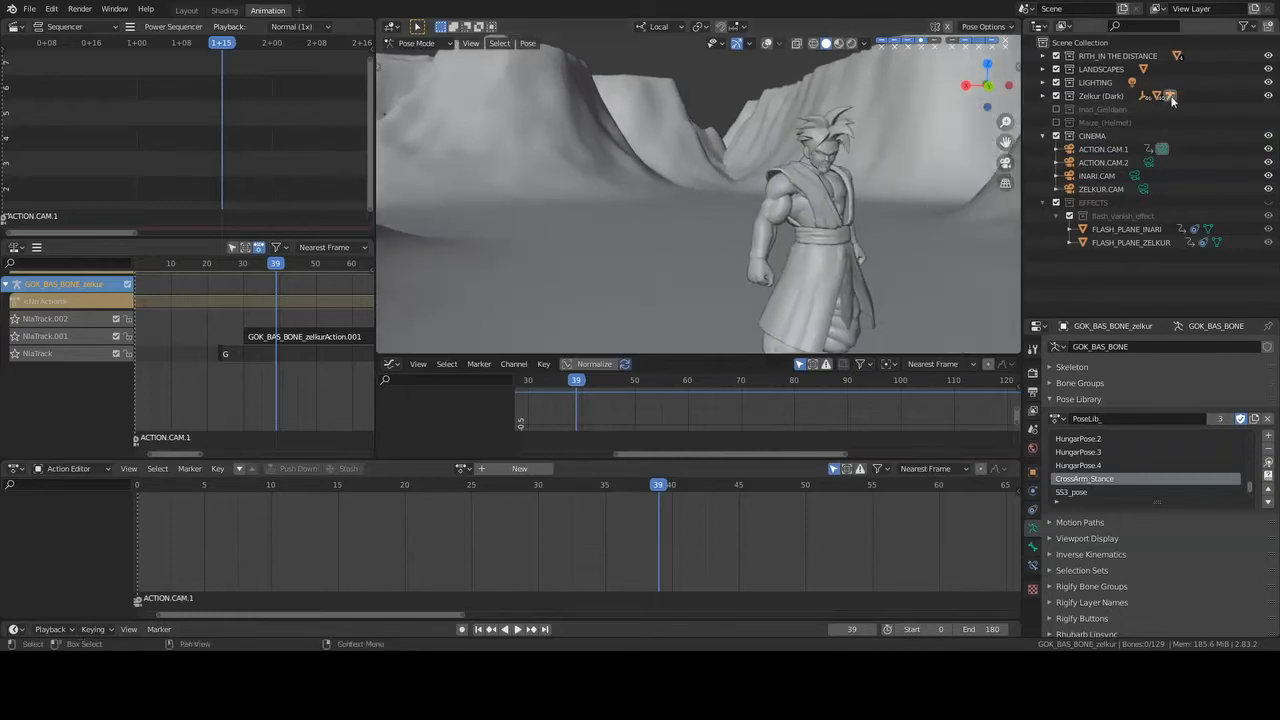
{"action": "middle_click_drag", "start_coordinate": [801, 249], "coordinate": [722, 240]}
{"action": "scroll", "coordinate": [788, 216], "scroll_direction": "up", "scroll_amount": 4}
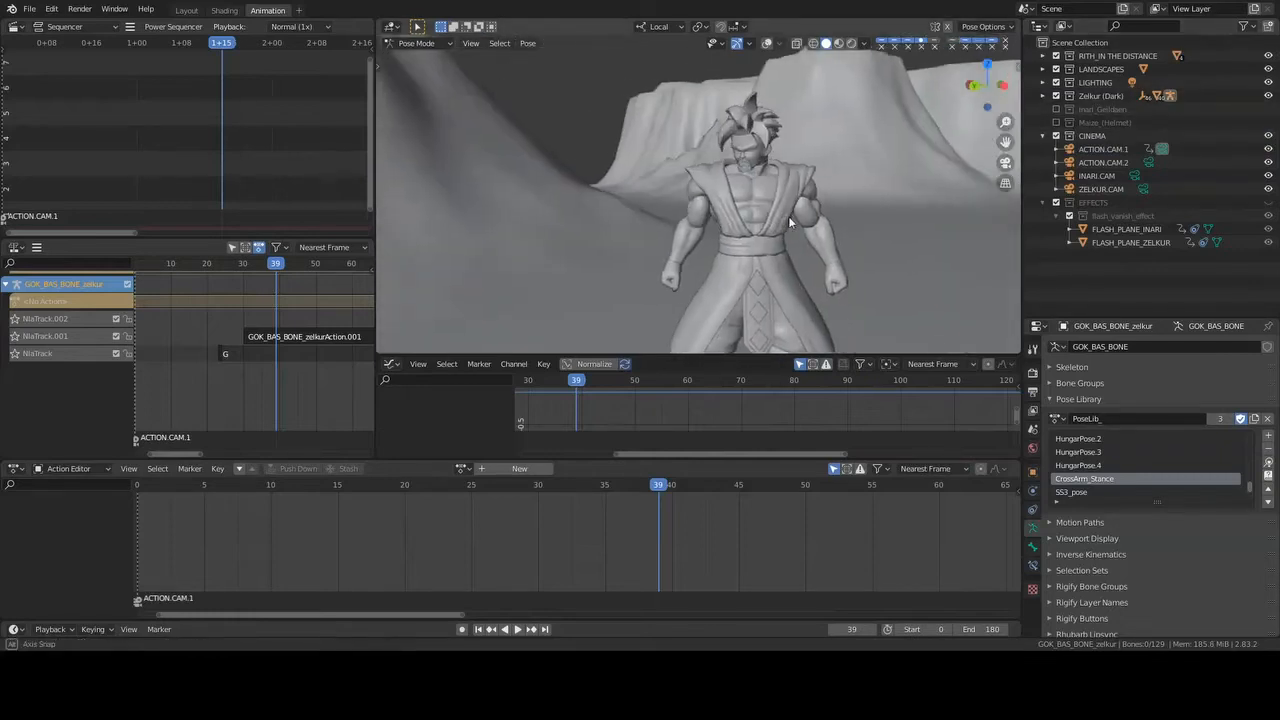
{"action": "middle_click_drag", "start_coordinate": [825, 172], "coordinate": [725, 186], "text": "shift"}
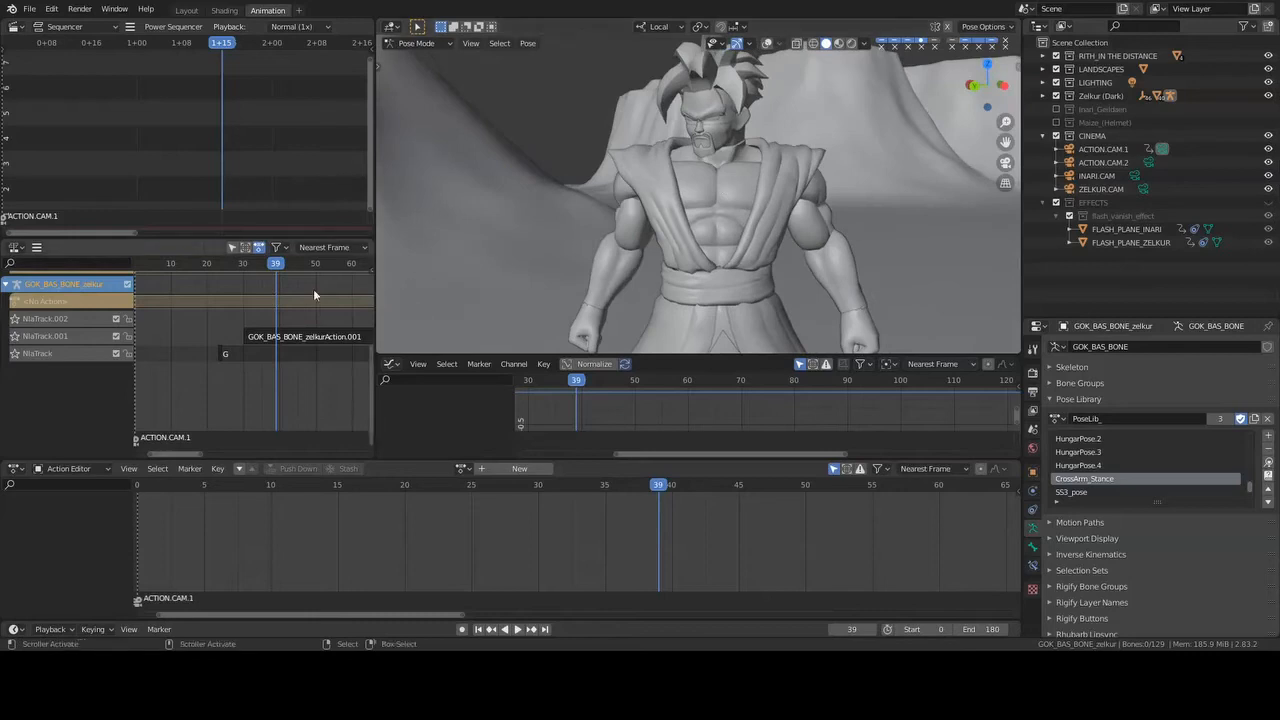
- Play the animation from frame 39 to frame 131 and examine Zelkur's head and body movement up close
{"action": "key", "text": "space"}
{"action": "left_click", "coordinate": [250, 309]}
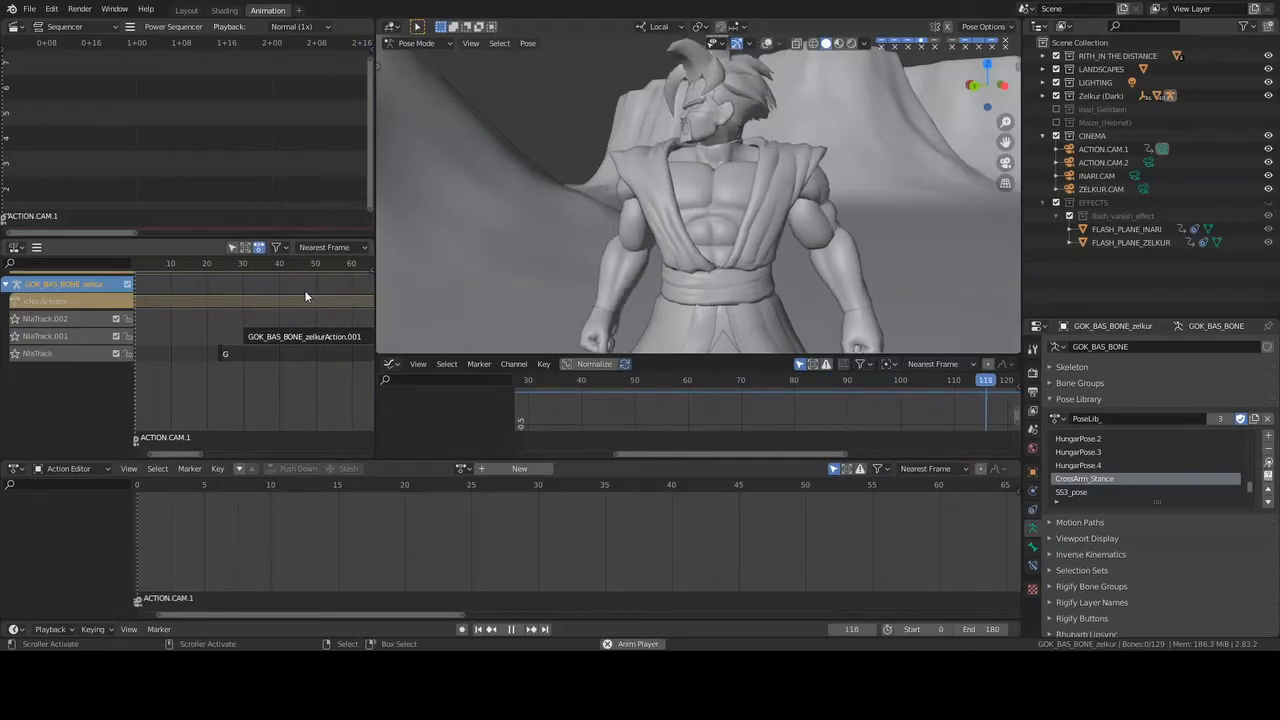
{"action": "key", "text": "space"}
- Enter tweak mode on the GOK_BAS_BONE_zelkurAction.001 strip at frame 32
{"action": "left_click", "coordinate": [304, 336]}
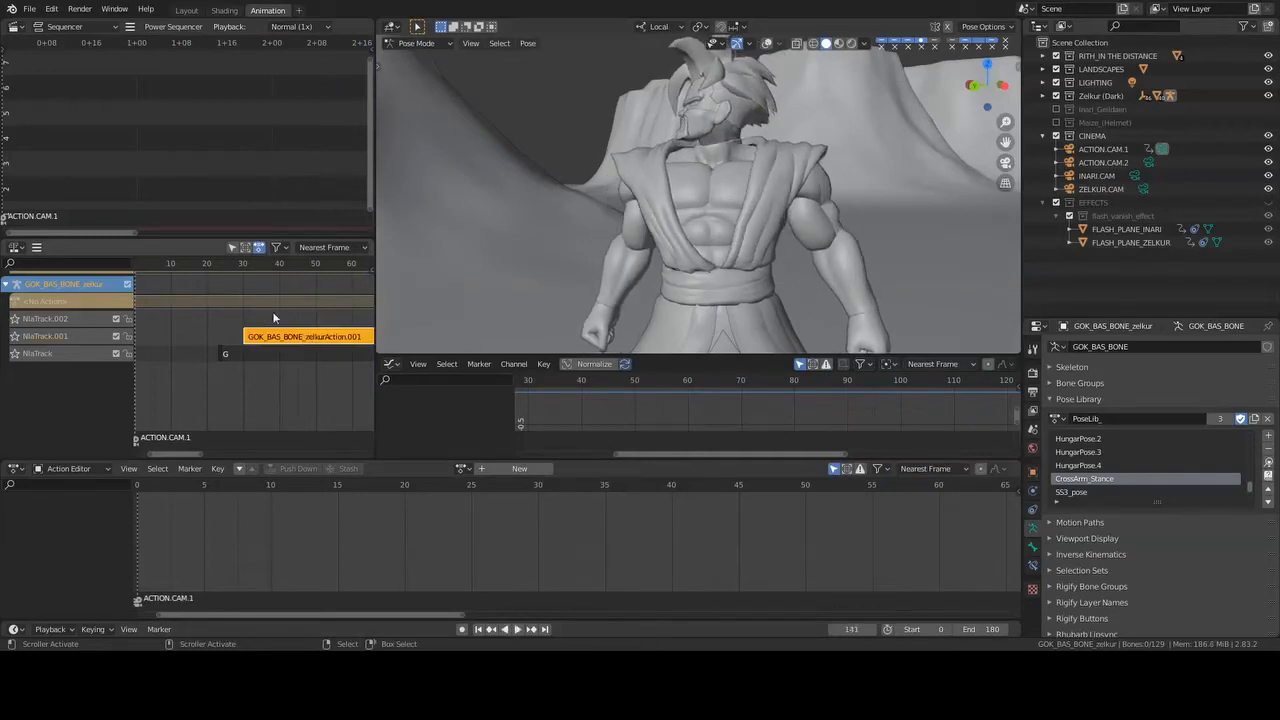
{"action": "left_click", "coordinate": [250, 263]}
{"action": "key", "text": "Tab"}
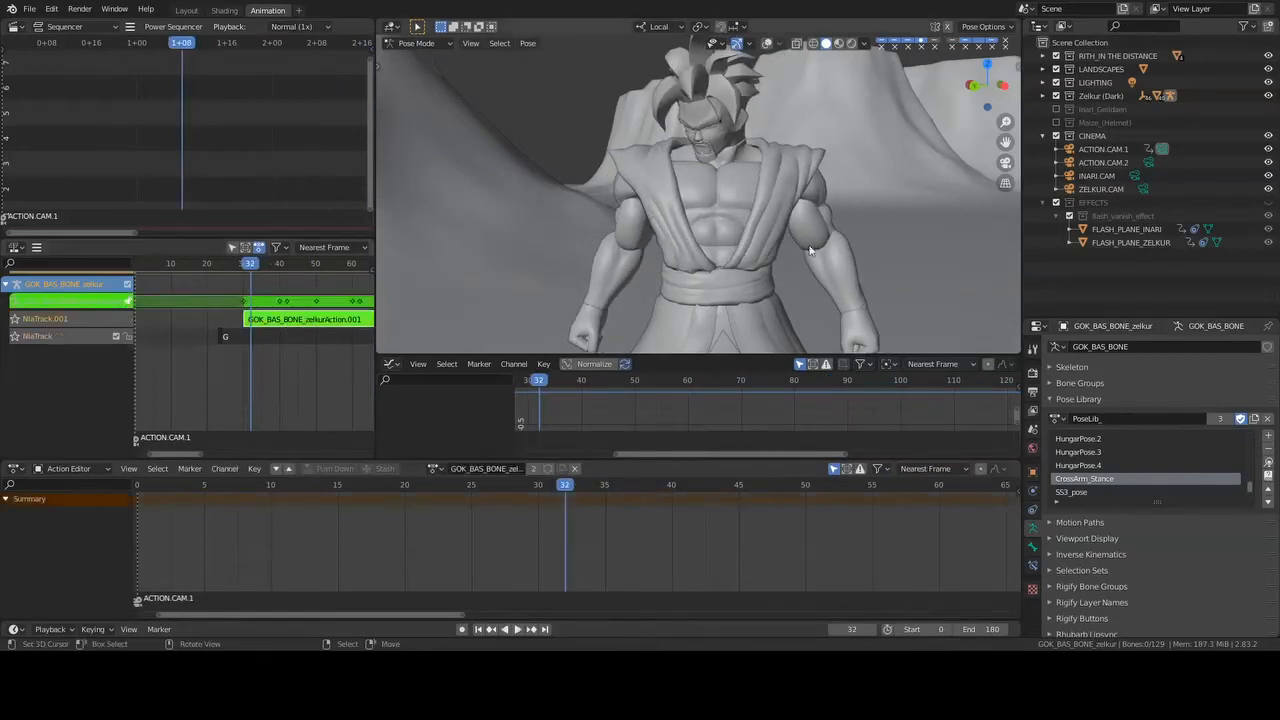
- Expand the Zelkur (Dark) collection and, with viewport overlays shown, select all bones of Zelkur's armature
{"action": "left_click", "coordinate": [1045, 96]}
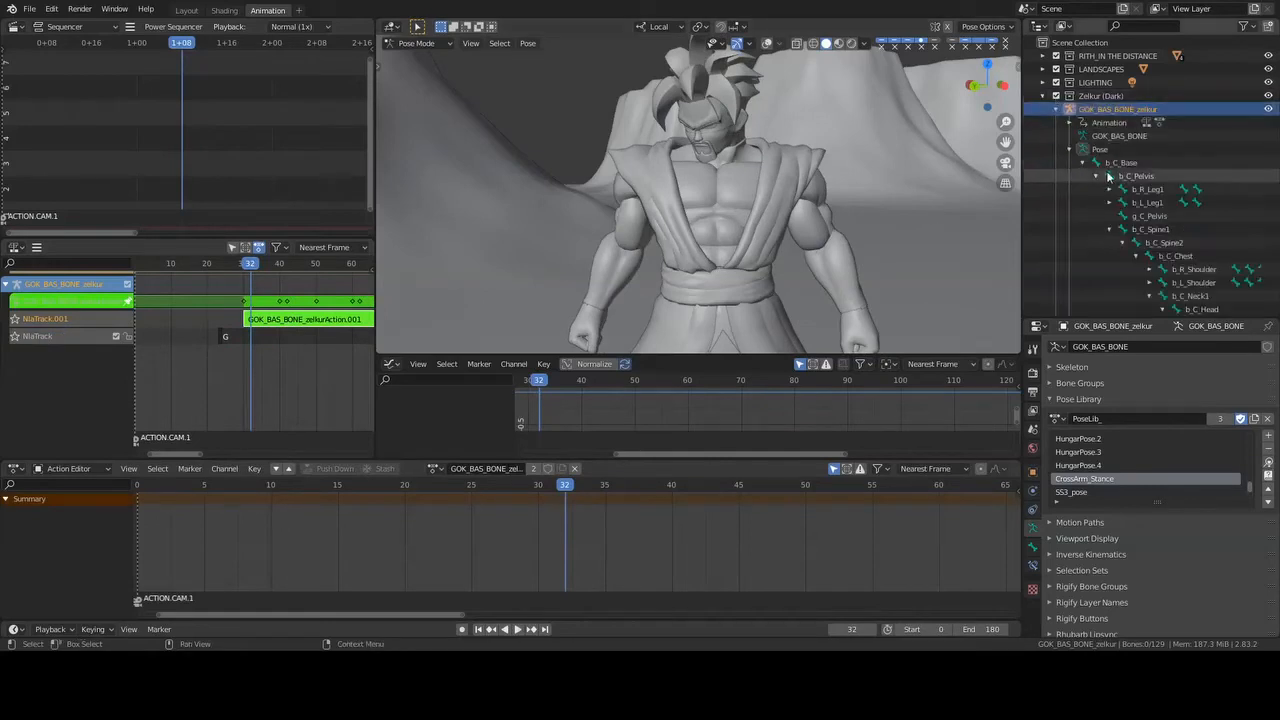
{"action": "left_click", "coordinate": [768, 45]}
{"action": "middle_click_drag", "start_coordinate": [786, 271], "coordinate": [792, 246], "text": "shift"}
{"action": "key", "text": "a"}
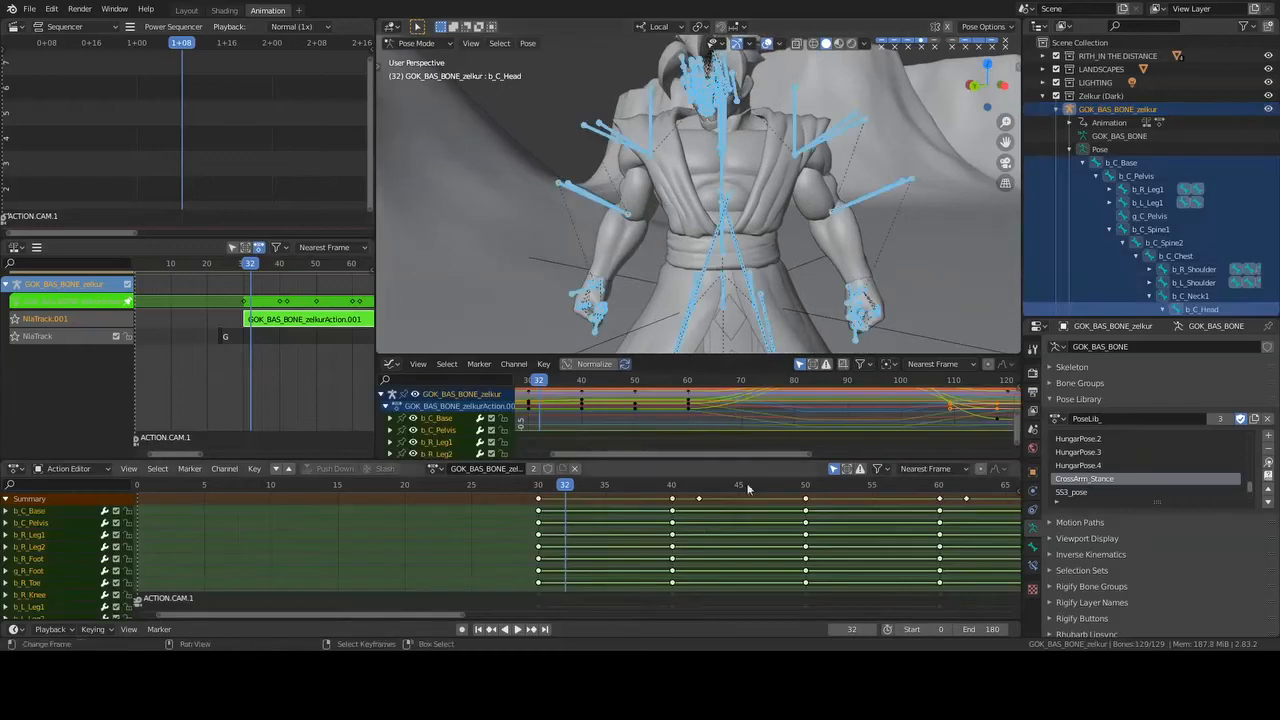
- Enlarge the Graph Editor to examine the full curves of Zelkur's bones, and save the file with the keyframes deselected
{"action": "scroll", "coordinate": [775, 413], "scroll_direction": "down", "scroll_amount": 2}
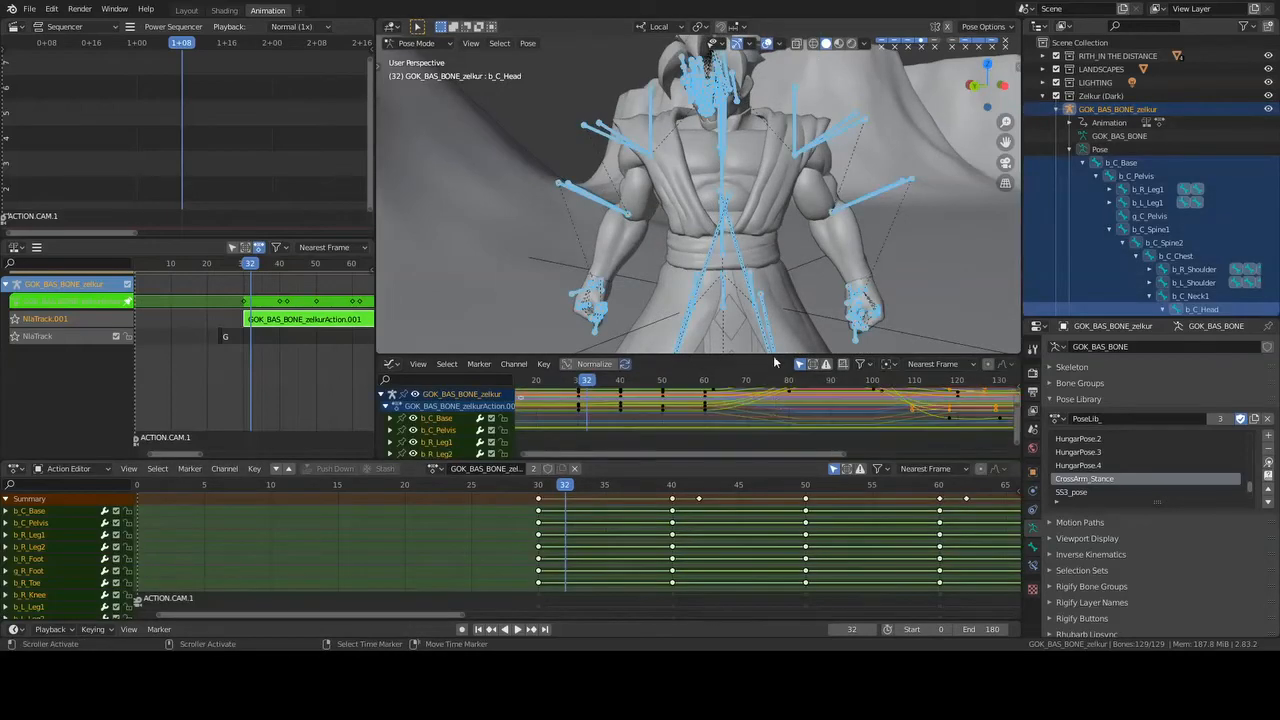
{"action": "left_click_drag", "start_coordinate": [772, 352], "coordinate": [772, 248]}
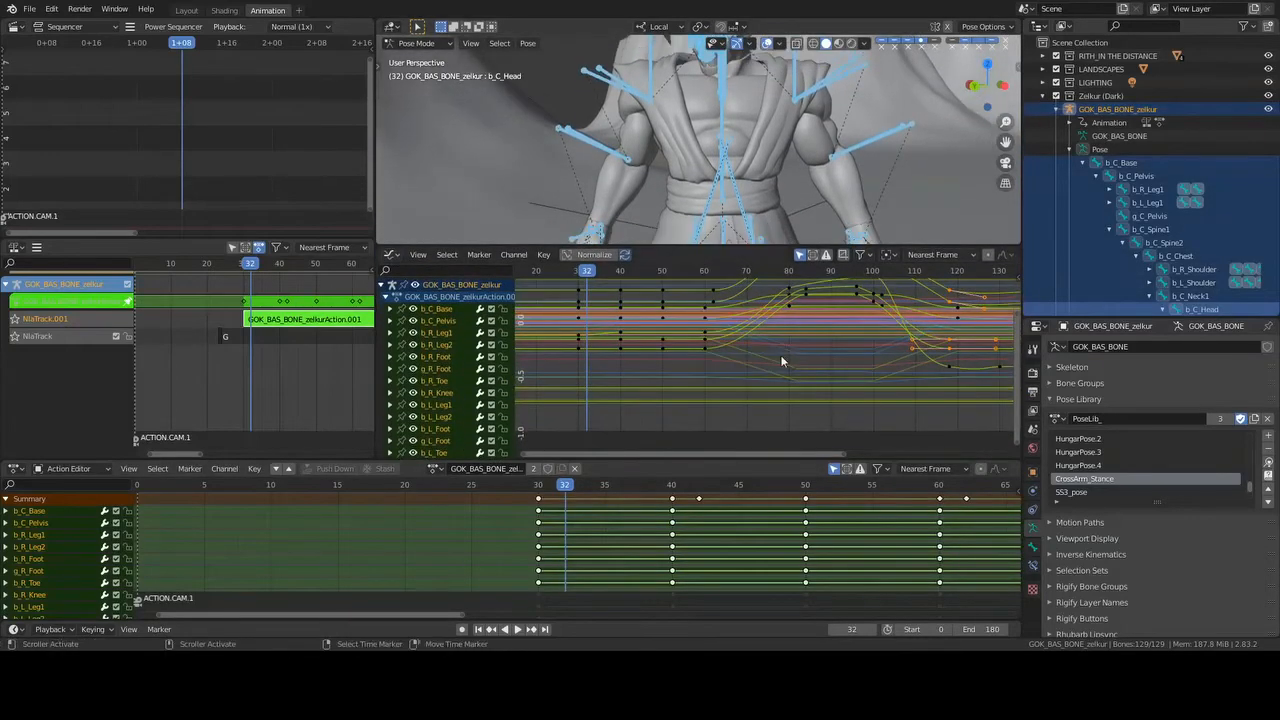
{"action": "scroll", "coordinate": [780, 358], "scroll_direction": "down", "scroll_amount": 4}
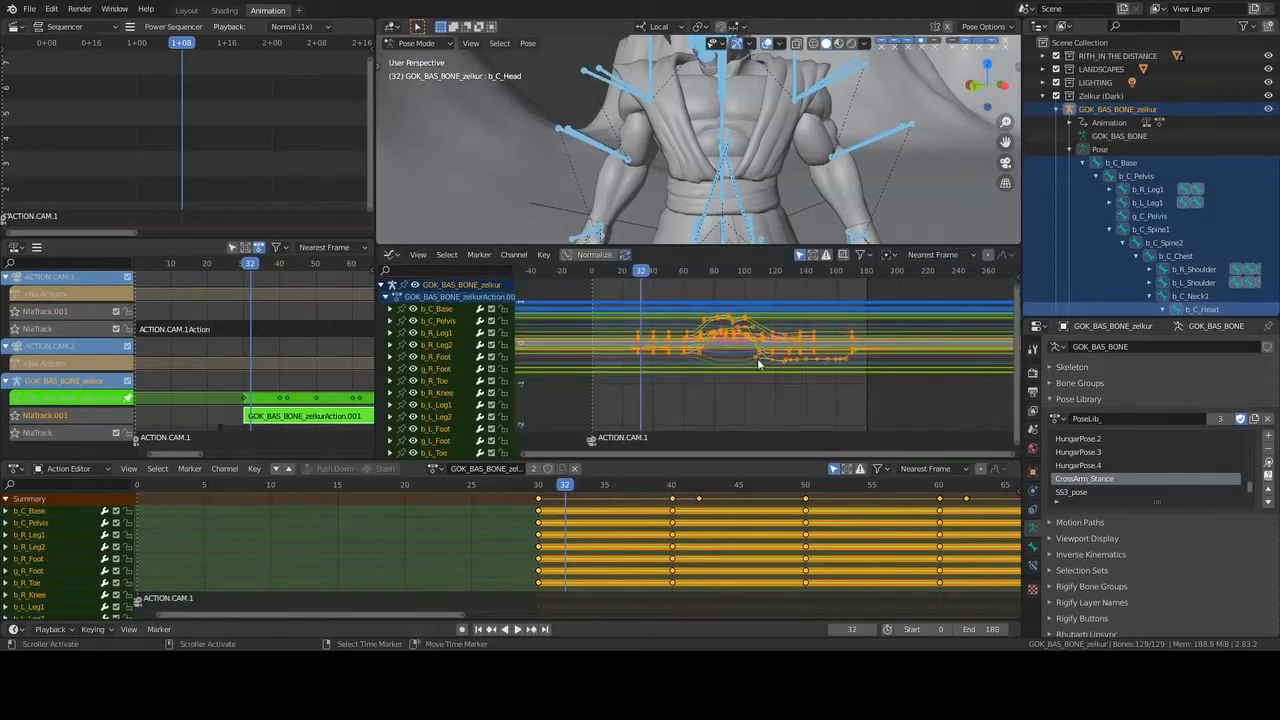
{"action": "middle_click_drag", "start_coordinate": [745, 344], "coordinate": [793, 367]}
{"action": "scroll", "coordinate": [774, 351], "scroll_direction": "up", "scroll_amount": 2}
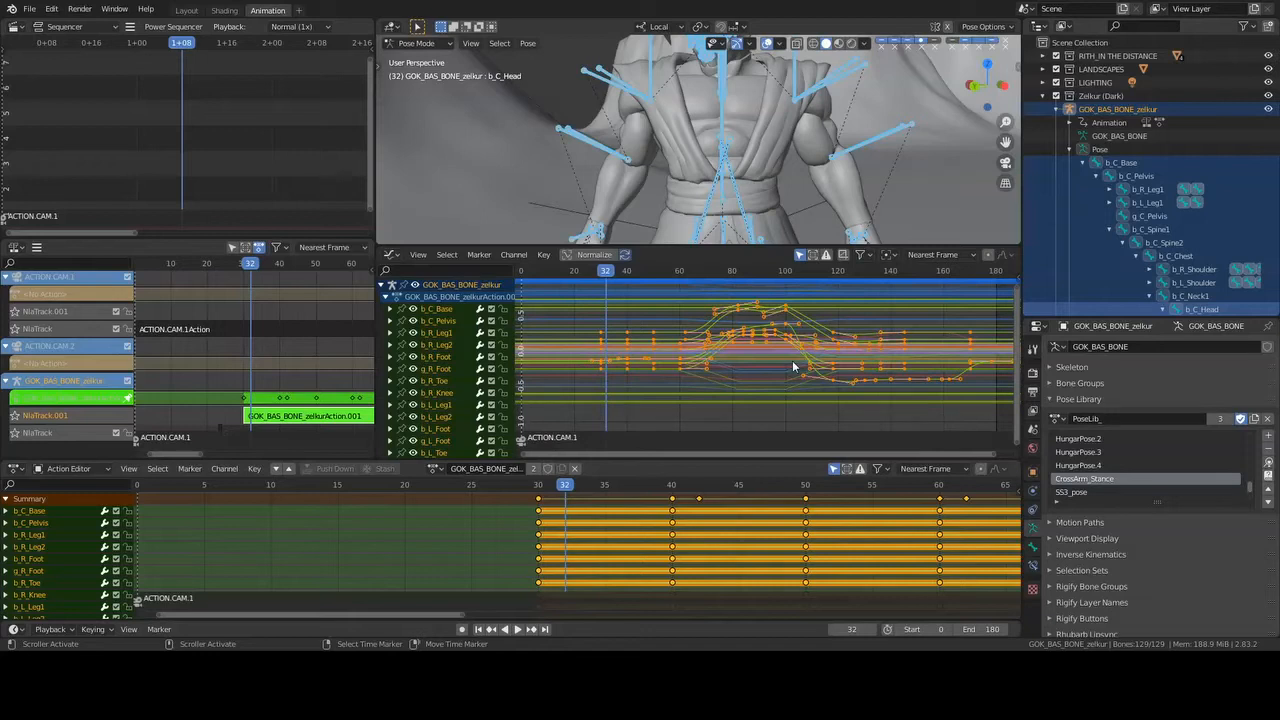
{"action": "key", "text": "alt+a"}
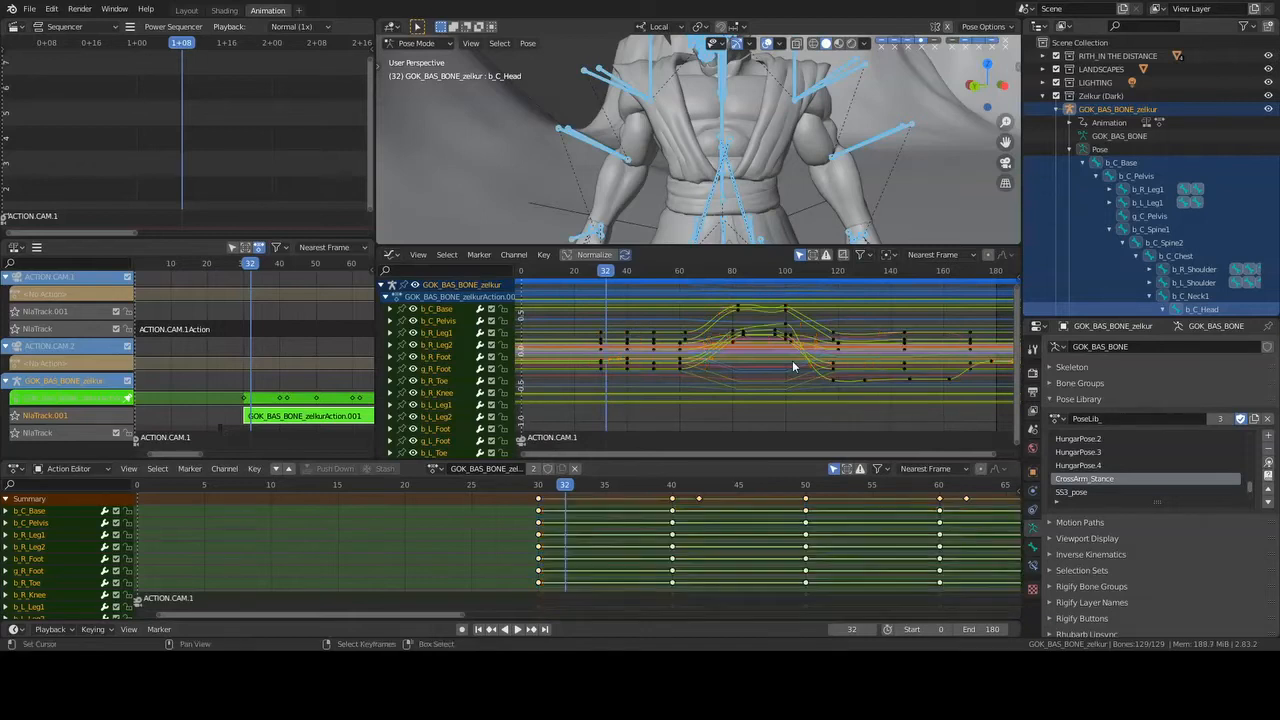
{"action": "key", "text": "ctrl+s"}
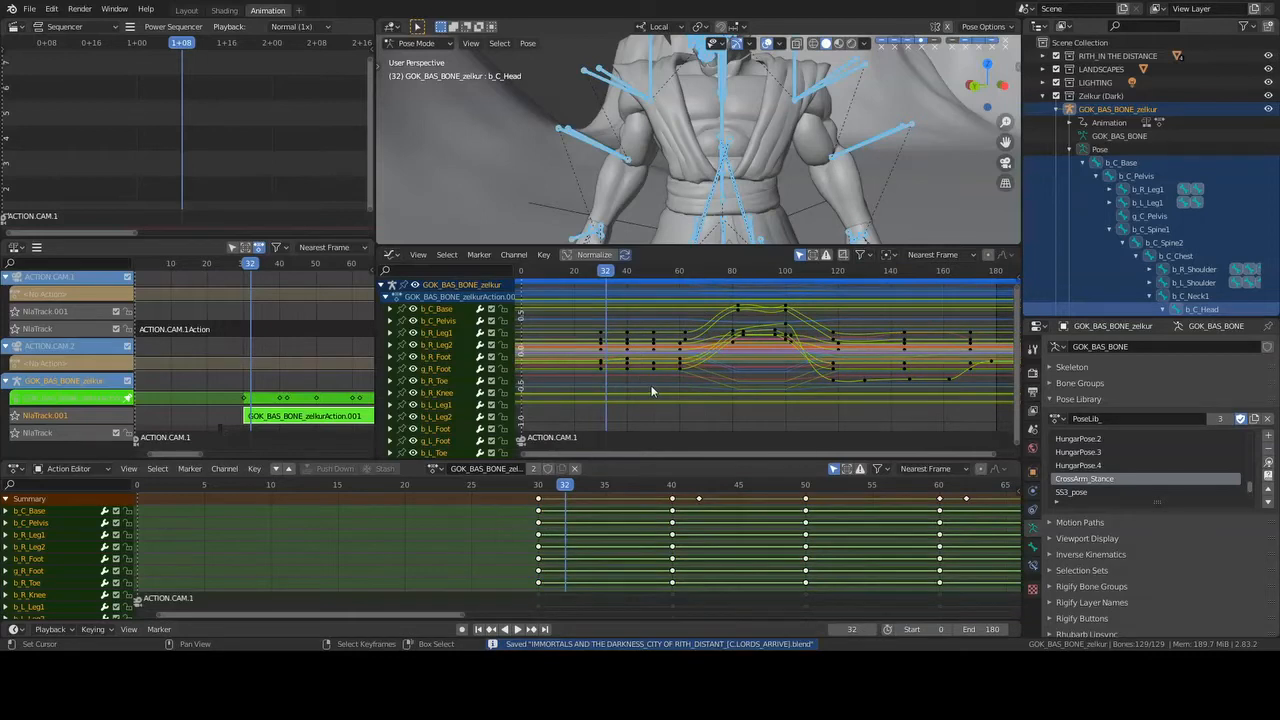
- Select all bone channels and keyframes in the Graph Editor and examine the complete set of curves across the timeline
{"action": "key", "text": "a"}
{"action": "key", "text": "a"}
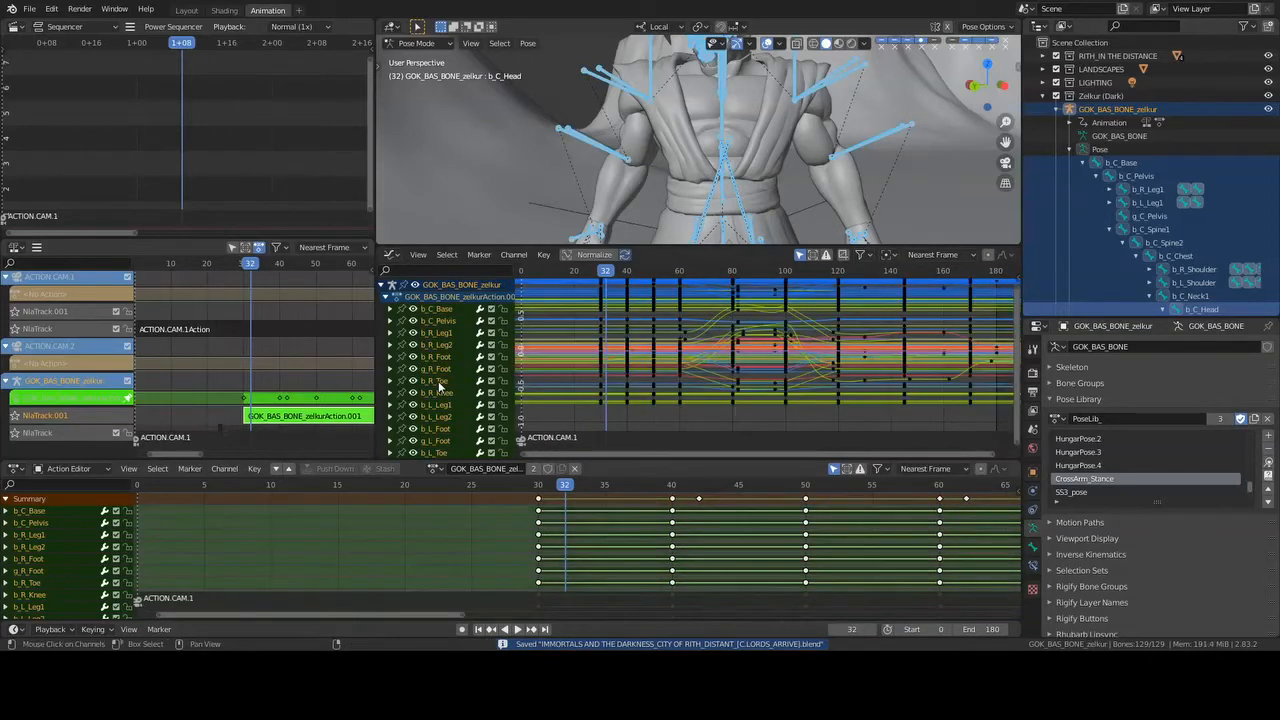
{"action": "key", "text": "a"}
{"action": "key", "text": "Home"}
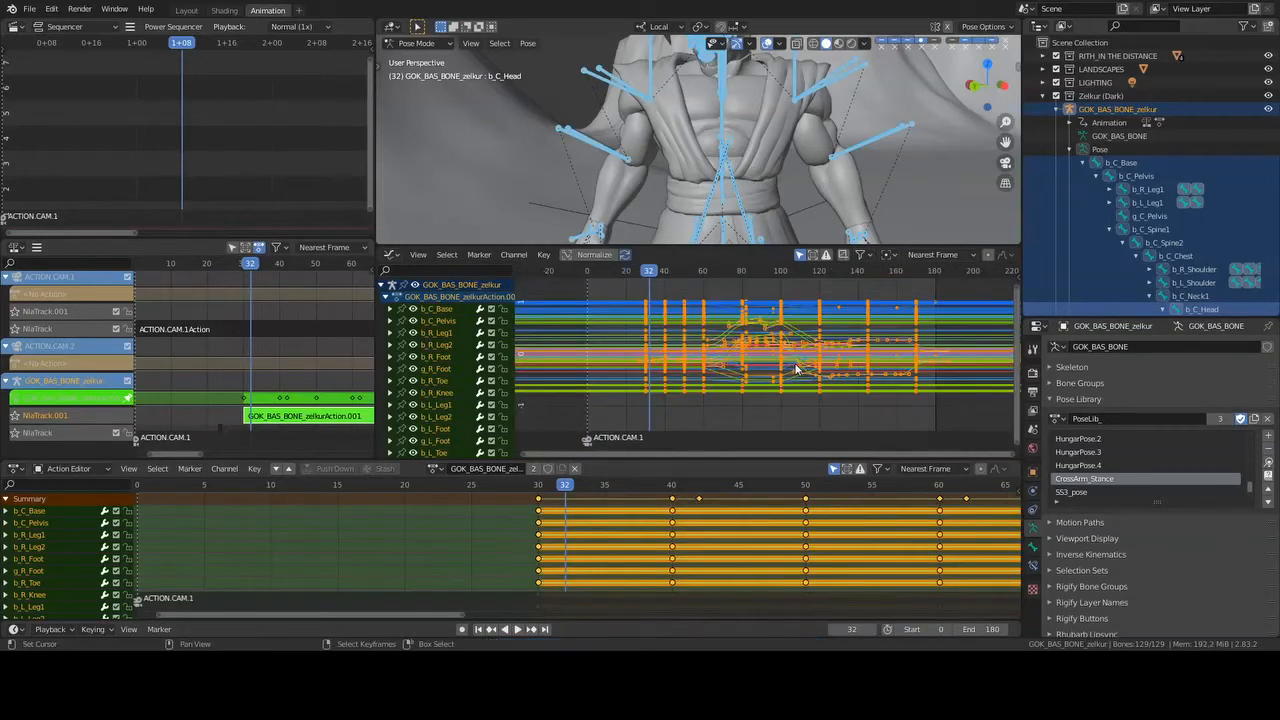
{"action": "scroll", "coordinate": [797, 369], "scroll_direction": "up", "scroll_amount": 3}
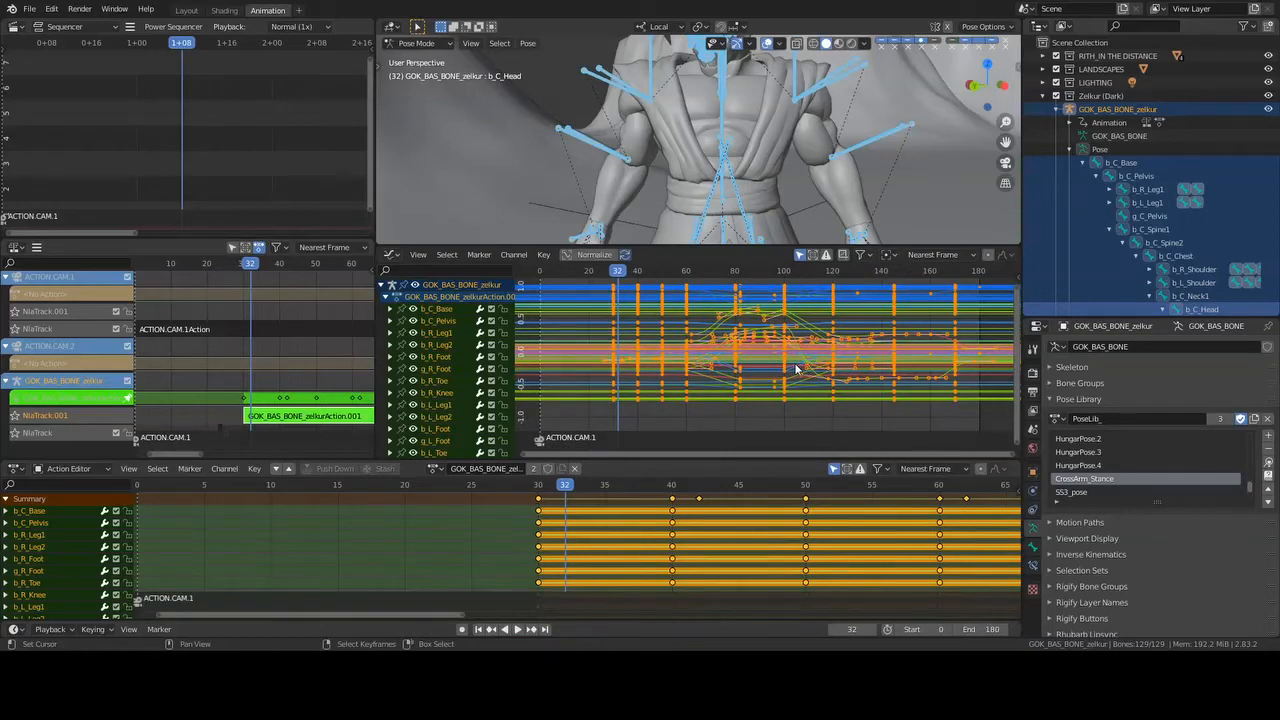
- Reselect all of Zelkur's bones and save the file with every keyframe deselected
{"action": "key", "text": "alt+a"}
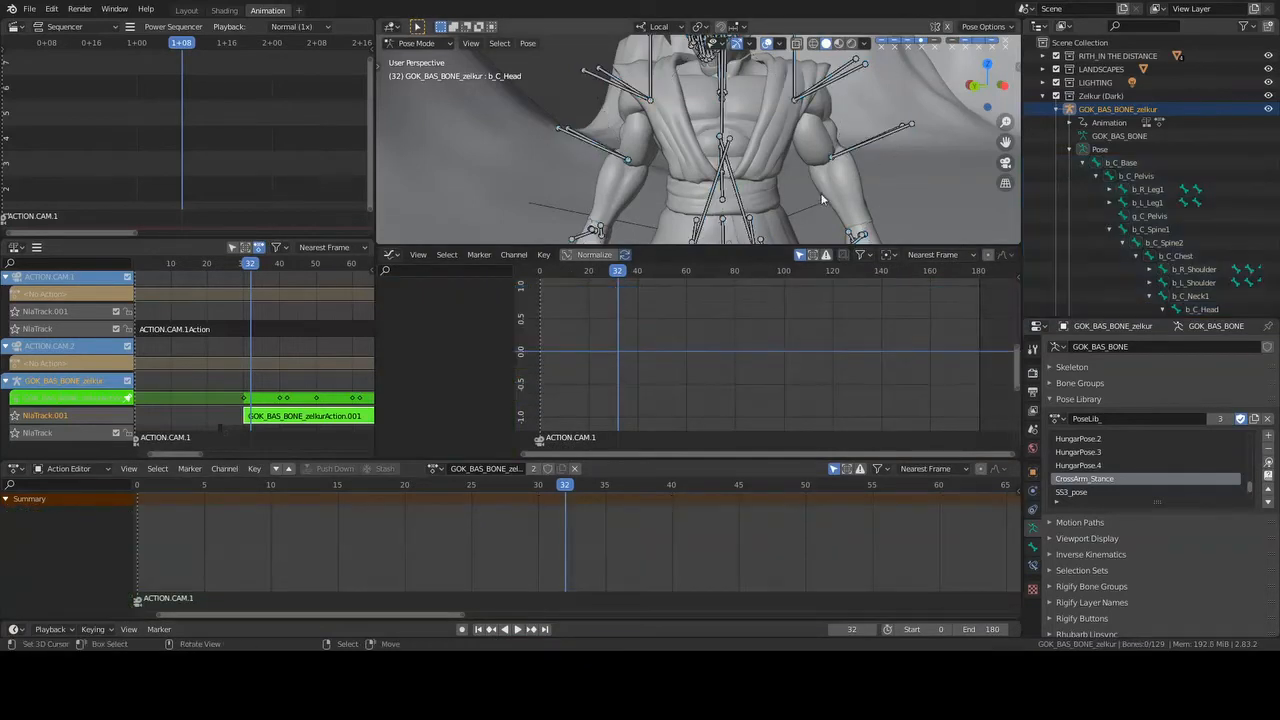
{"action": "key", "text": "a"}
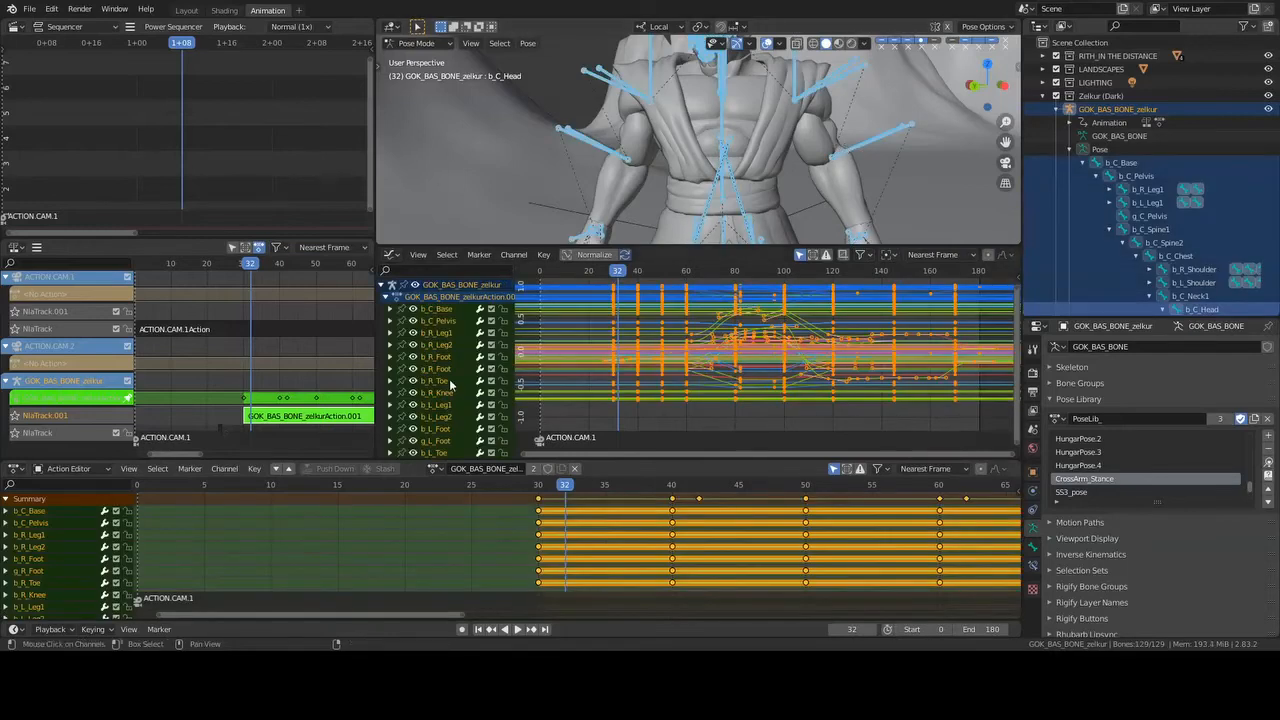
{"action": "key", "text": "alt+a"}
{"action": "key", "text": "a"}
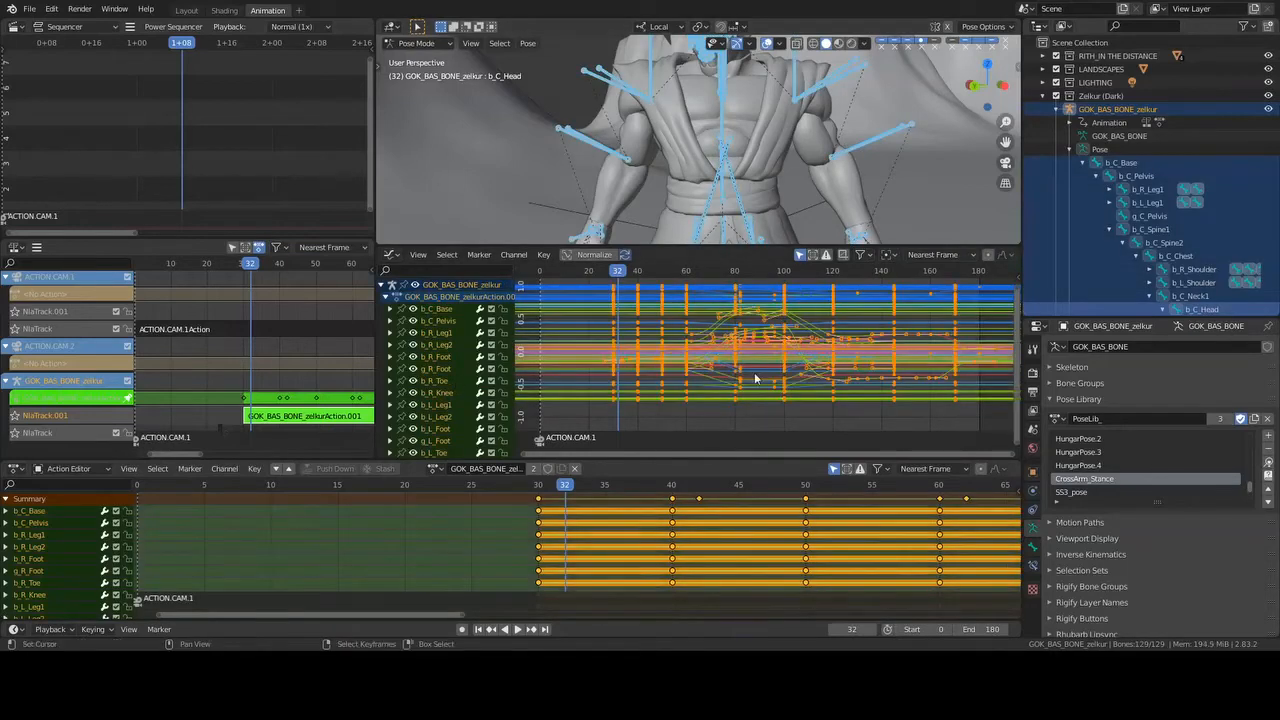
{"action": "key", "text": "alt+a"}
{"action": "key", "text": "ctrl+s"}
{"action": "middle_click_drag", "start_coordinate": [788, 374], "coordinate": [835, 374]}
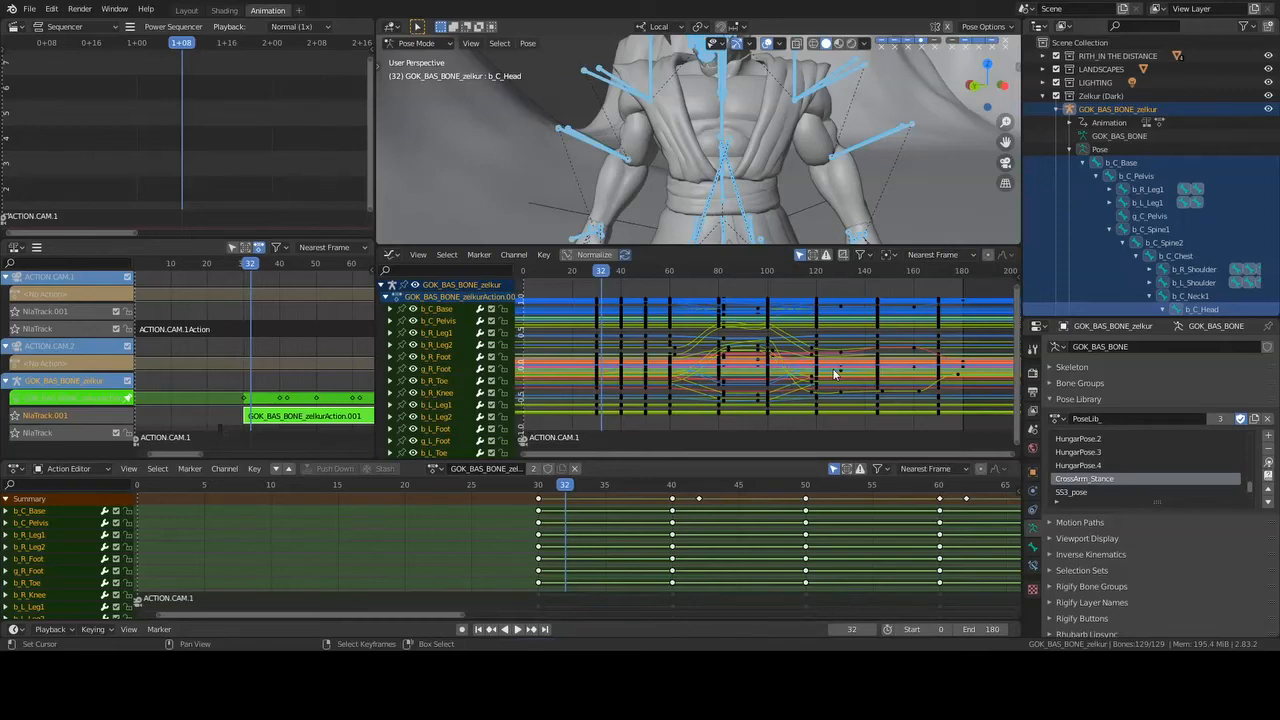
{"action": "left_click", "coordinate": [779, 283]}
- Shrink the Graph Editor again and leave tweak mode, returning Zelkur's armature to Object Mode
{"action": "left_click_drag", "start_coordinate": [782, 245], "coordinate": [782, 343]}
{"action": "key", "text": "Tab"}
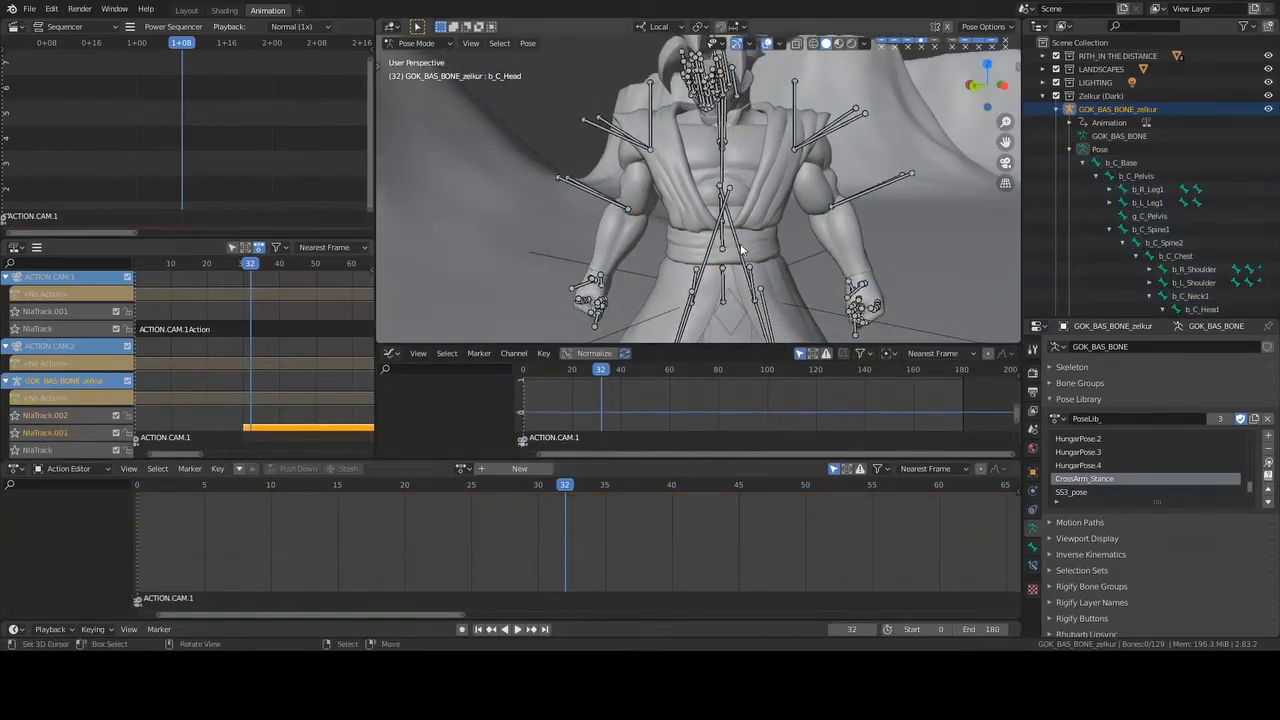
{"action": "key", "text": "ctrl+Tab"}
- Save the file with everything deselected and hide the viewport overlays
{"action": "key", "text": "alt+a"}
{"action": "key", "text": "ctrl+s"}
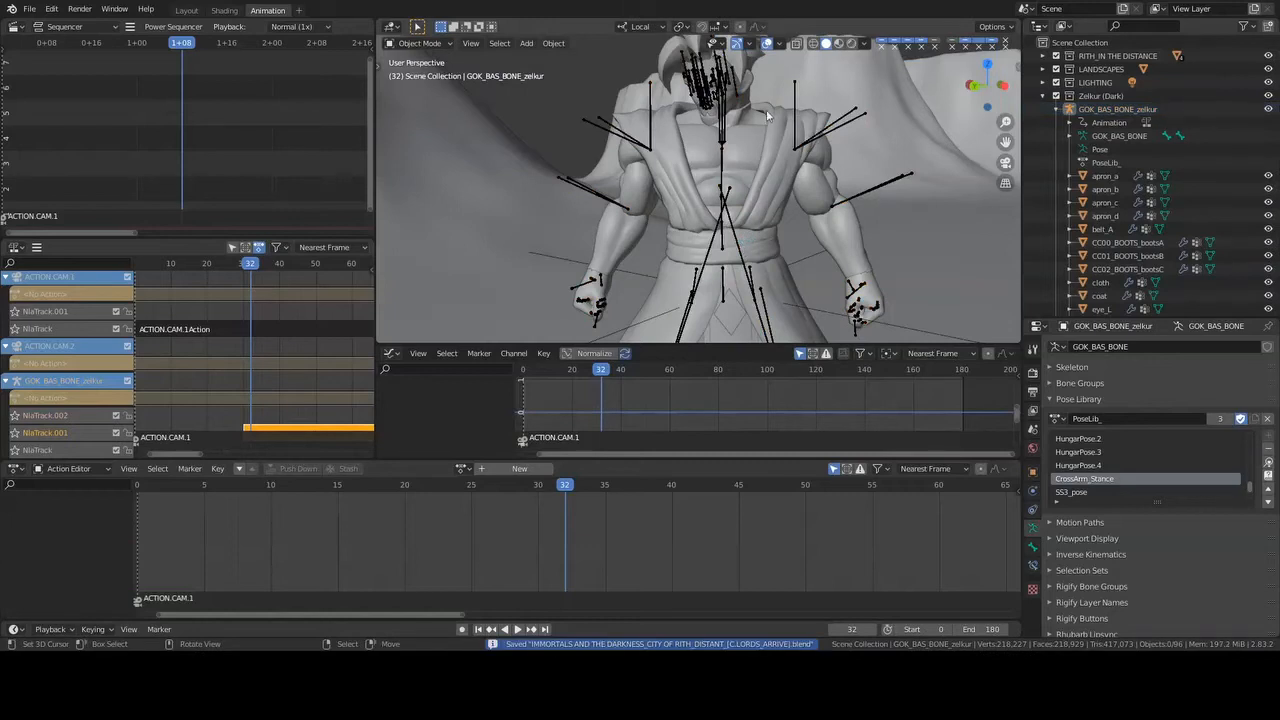
{"action": "left_click", "coordinate": [766, 43]}
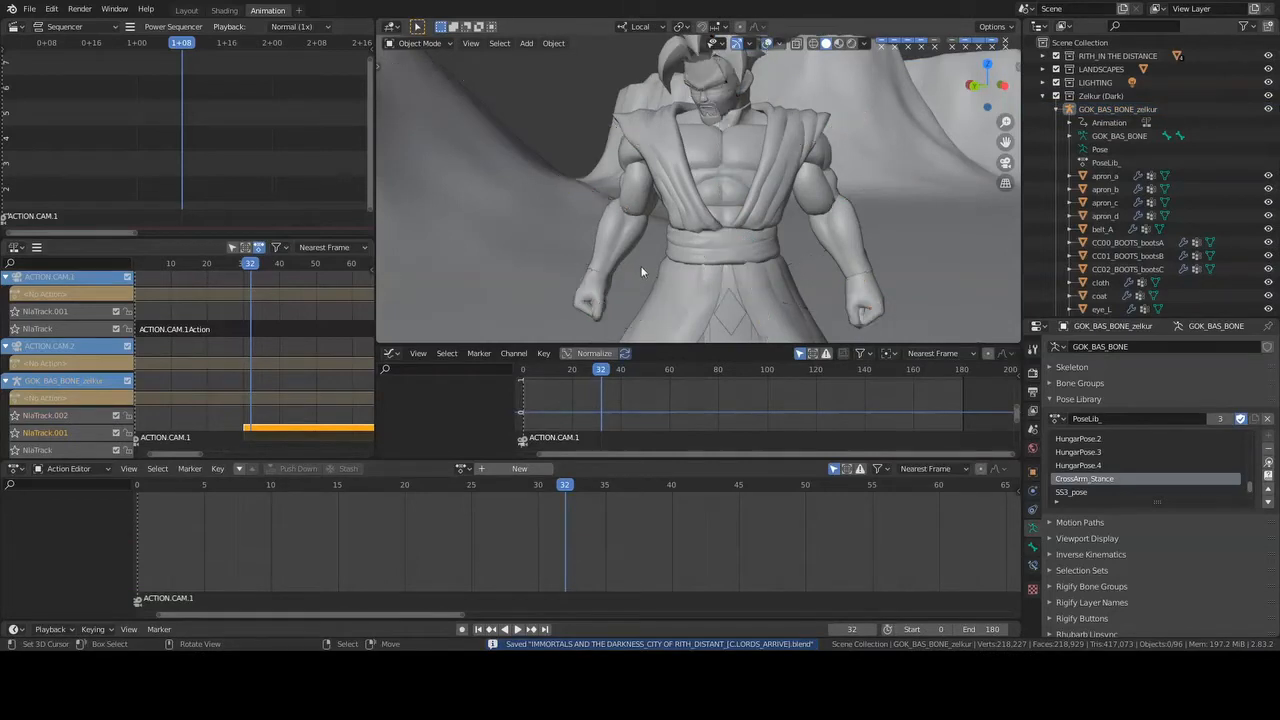
- Go to frame 29 with Zelkur's NLA strips in view and check the scene's frame rate in the output settings
{"action": "middle_click_drag", "start_coordinate": [296, 384], "coordinate": [284, 314]}
{"action": "left_click", "coordinate": [314, 354]}
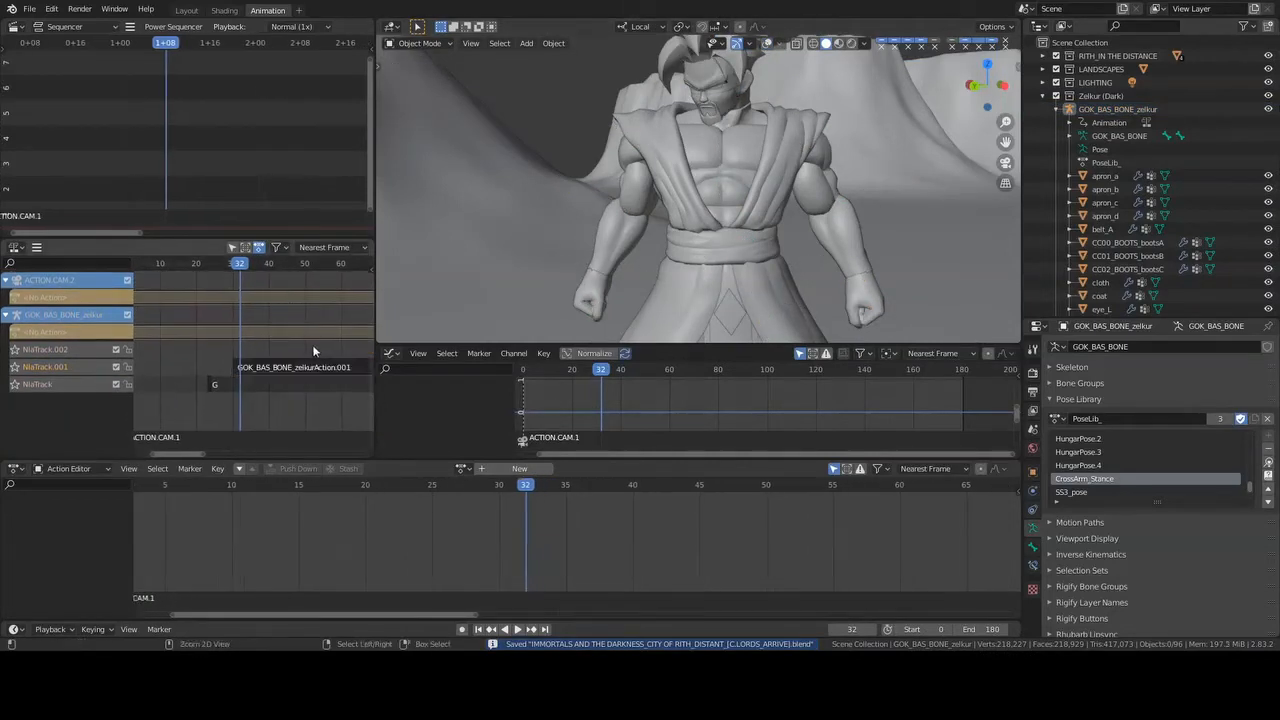
{"action": "key", "text": "space"}
{"action": "left_click_drag", "start_coordinate": [308, 331], "coordinate": [230, 330]}
{"action": "key", "text": "space"}
{"action": "left_click", "coordinate": [1034, 393]}
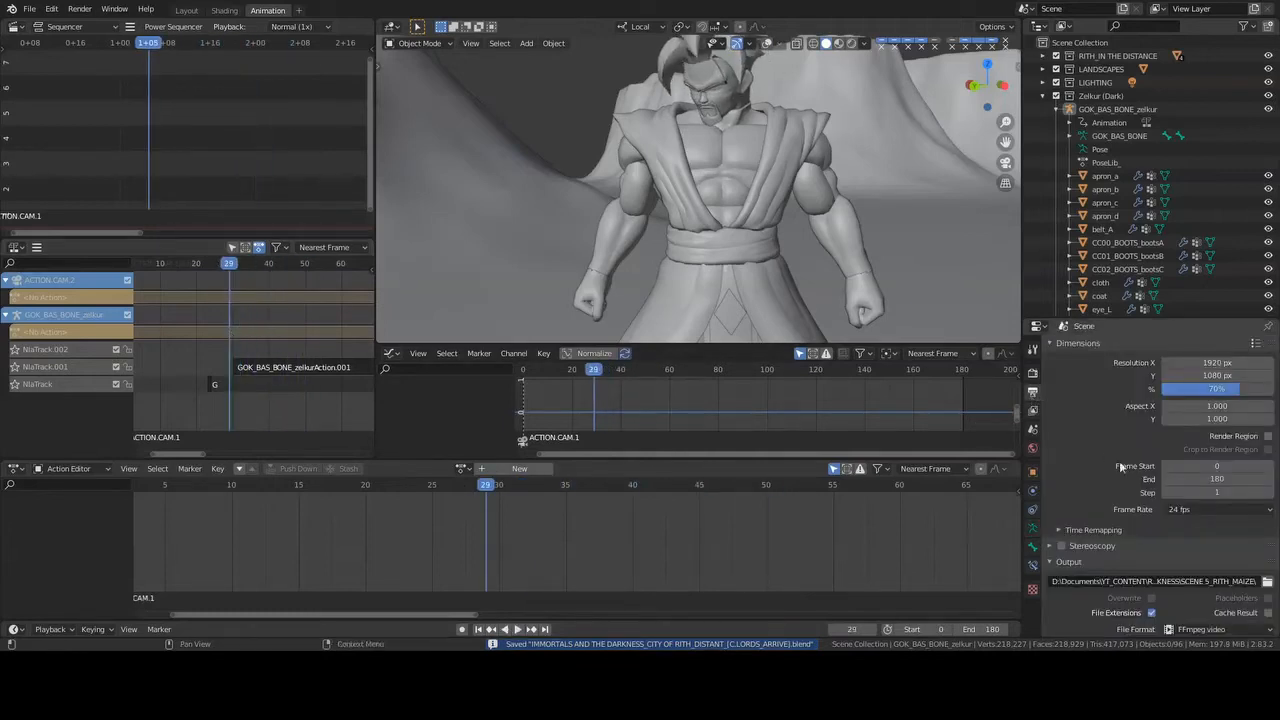
- Play the animation on to frame 63, pausing at frame 43, and return to the camera view
{"action": "key", "text": "space"}
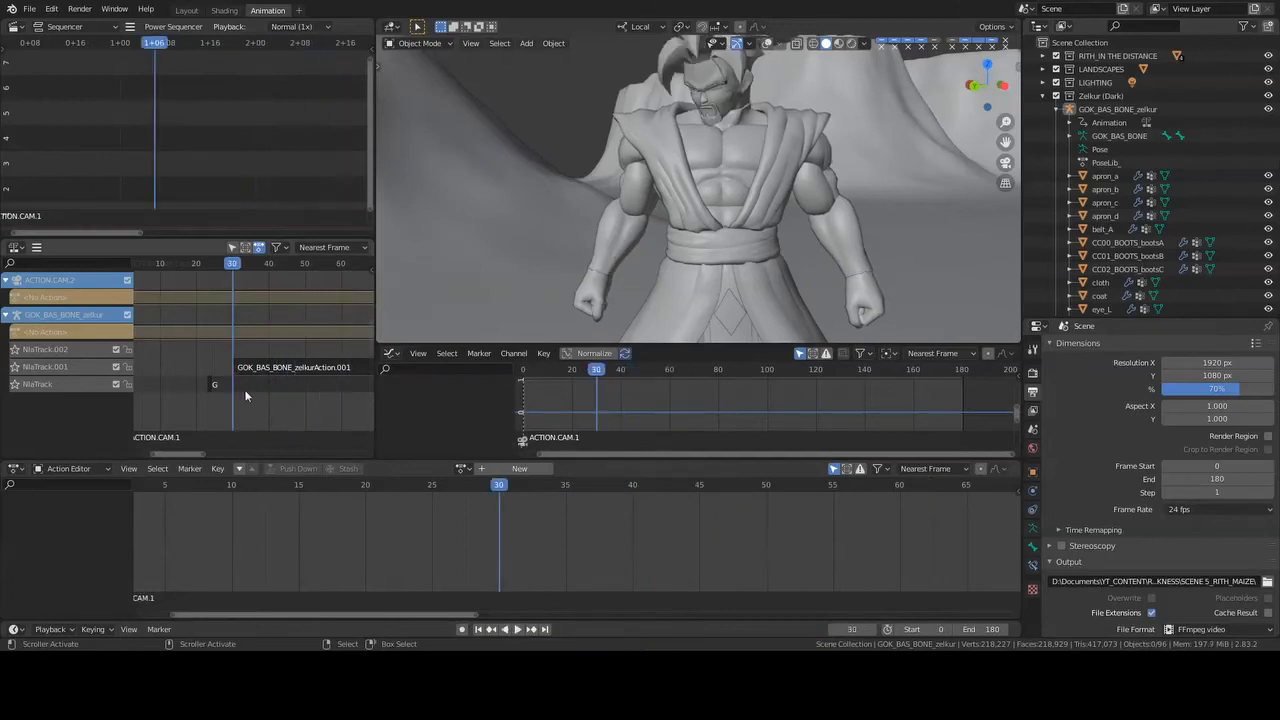
{"action": "key", "text": "space"}
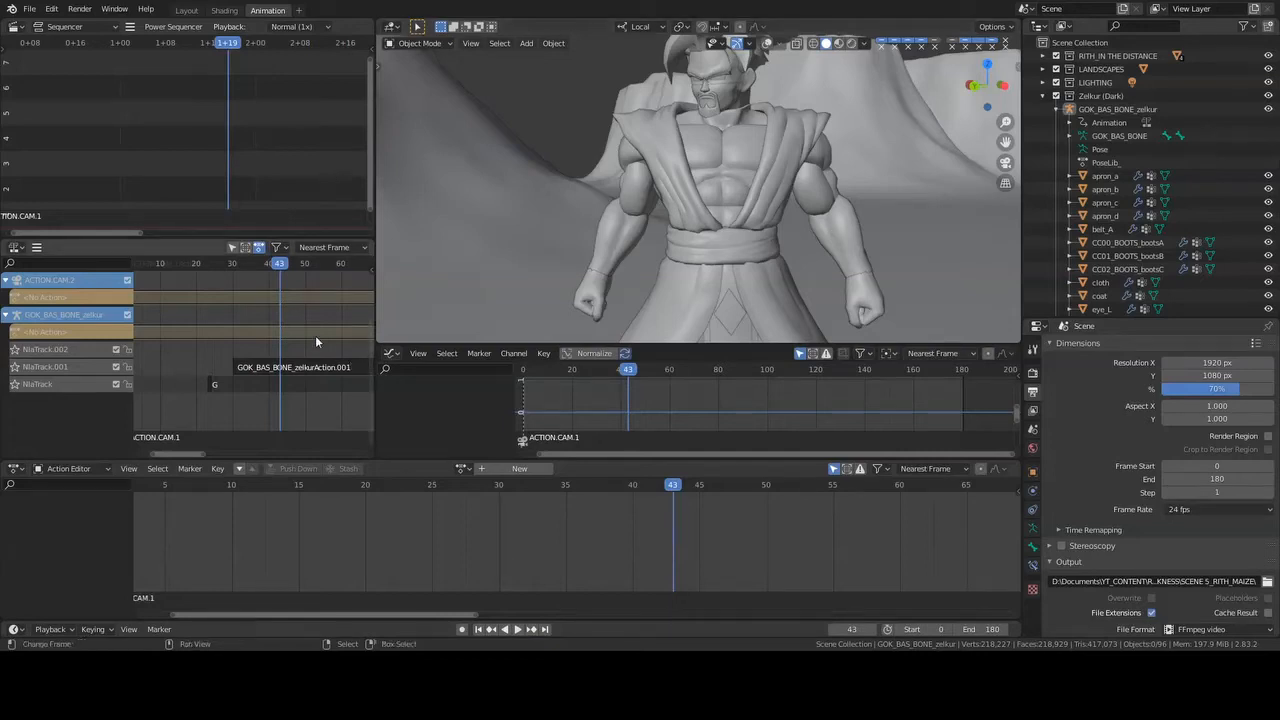
{"action": "middle_click_drag", "start_coordinate": [315, 335], "coordinate": [257, 318]}
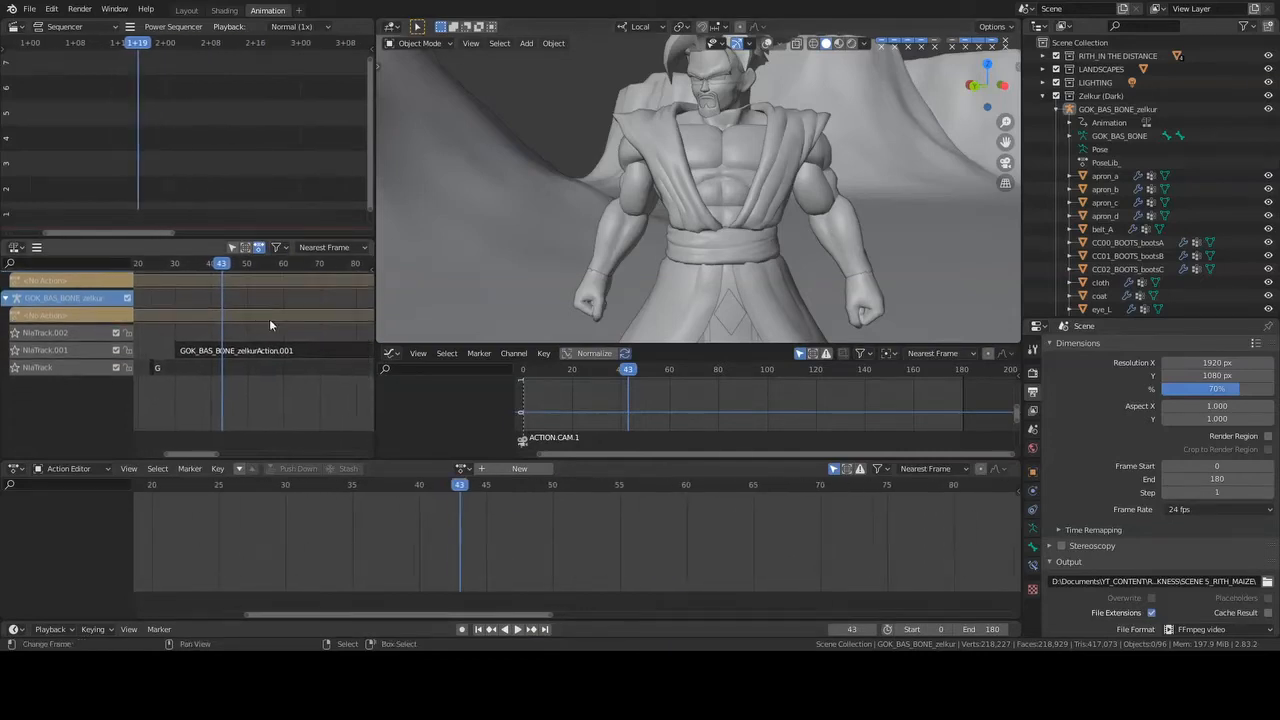
{"action": "key", "text": "space"}
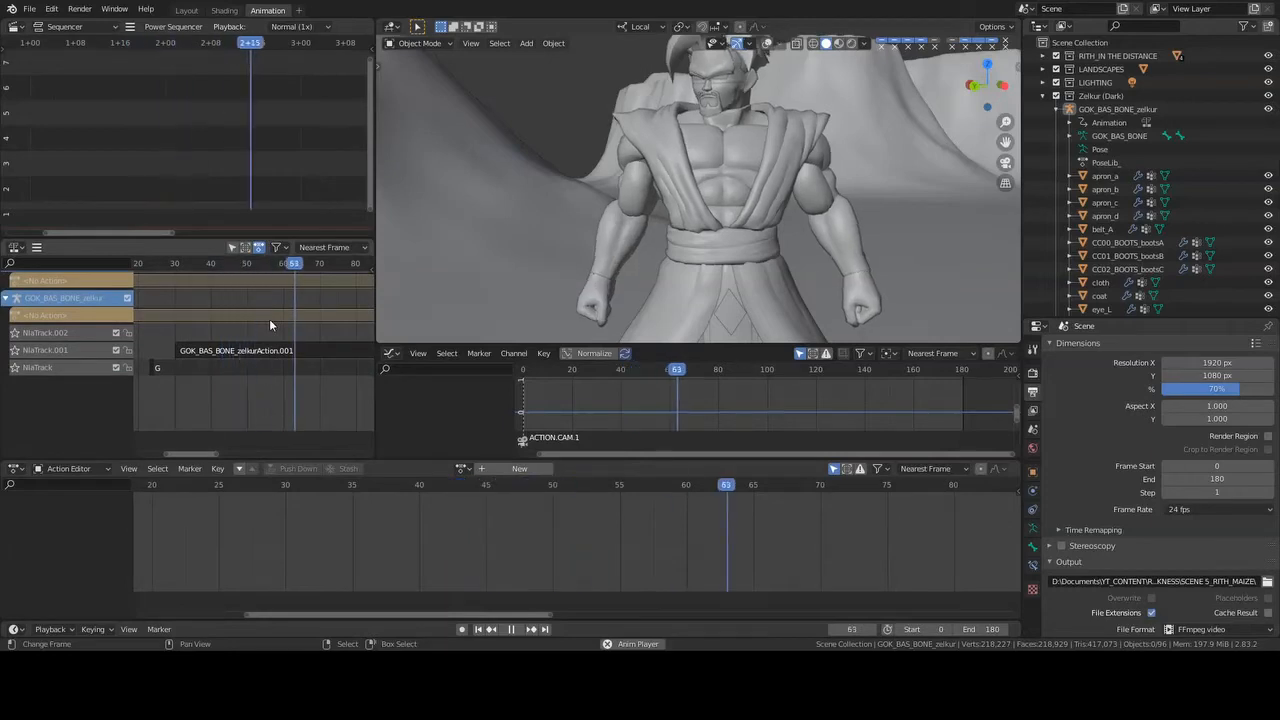
{"action": "left_click_drag", "start_coordinate": [269, 318], "coordinate": [301, 320]}
{"action": "key", "text": "space"}
{"action": "key", "text": "KP_0"}
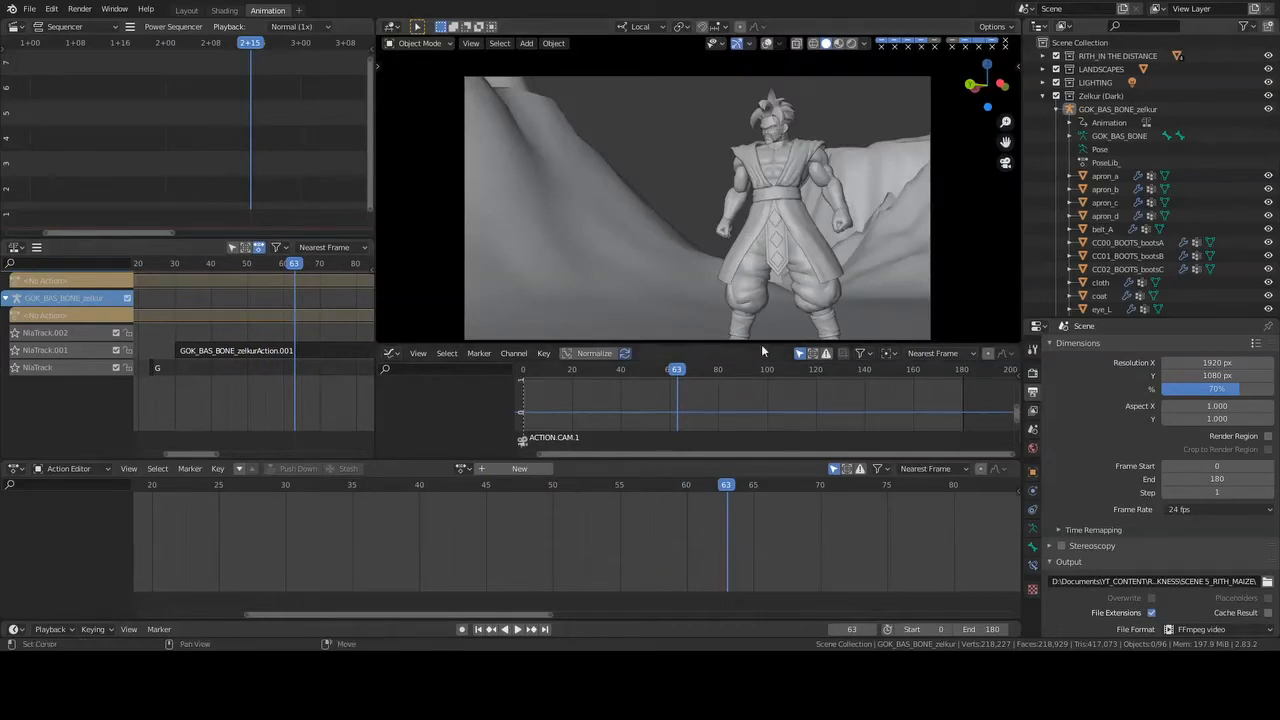
- Enlarge the 3D viewport slightly and play the animation in camera view, pausing at frame 5 and stopping at frame 48
{"action": "left_click_drag", "start_coordinate": [764, 345], "coordinate": [764, 363]}
{"action": "key", "text": "space"}
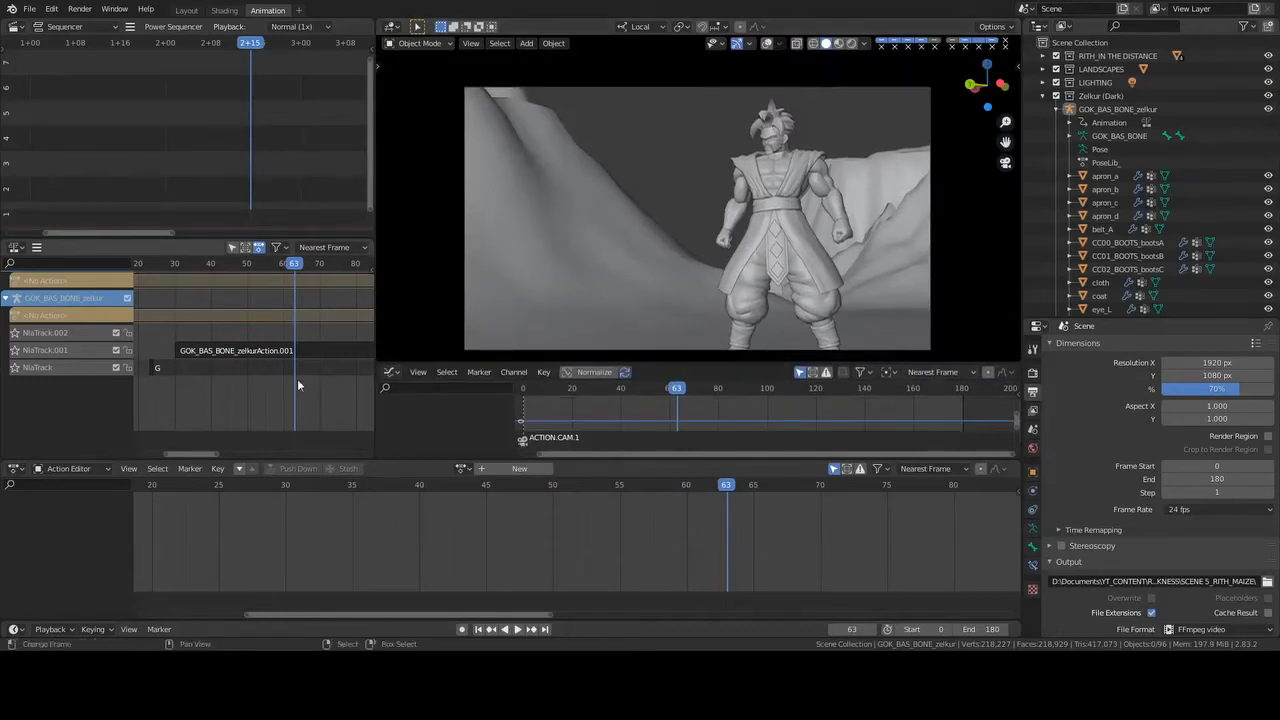
{"action": "scroll", "coordinate": [291, 379], "scroll_direction": "up", "scroll_amount": 3}
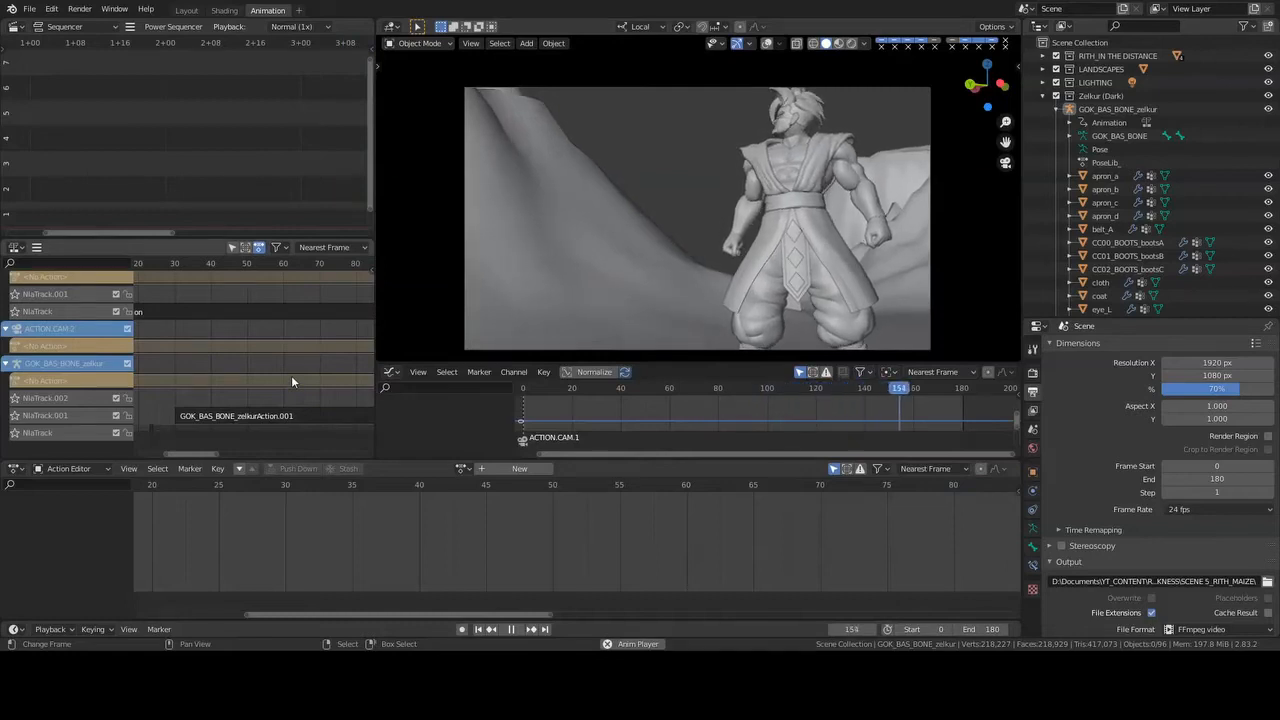
{"action": "key", "text": "space"}
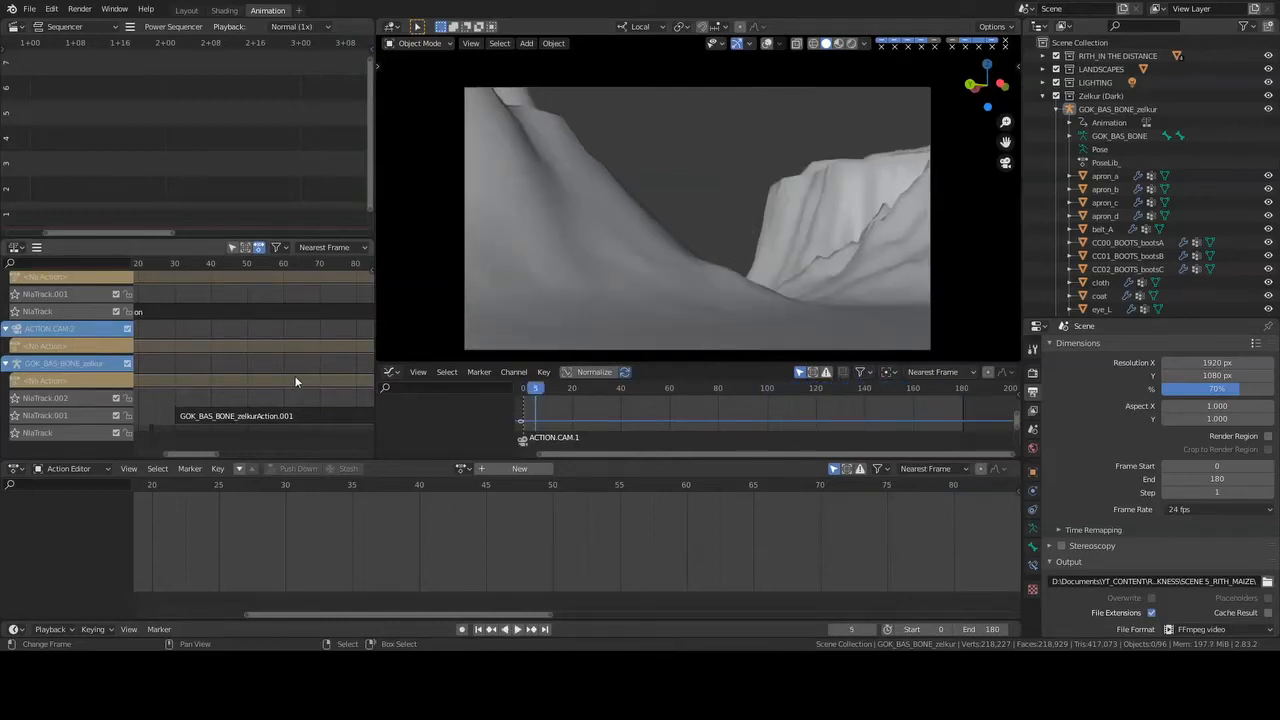
{"action": "key", "text": "space"}
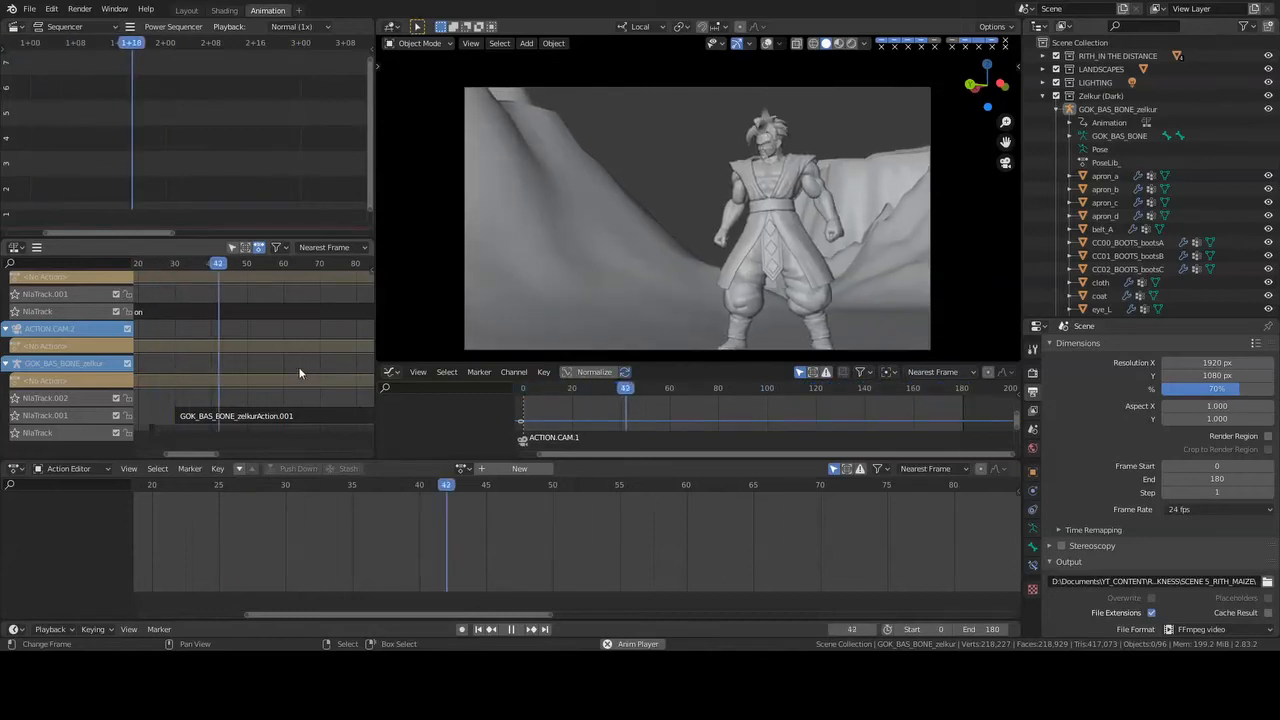
{"action": "key", "text": "space"}
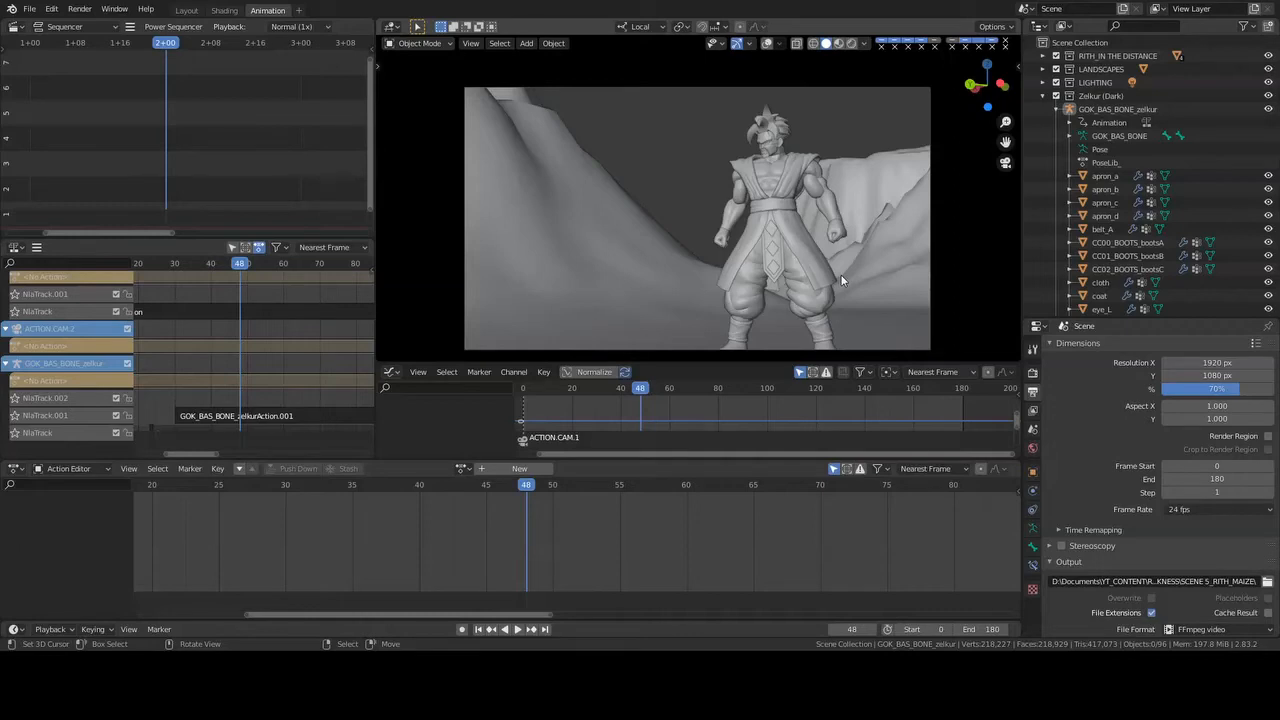
- Switch the viewport to rendered shading and unhide the FOG object in the RITH_IN_THE_DISTANCE collection
{"action": "left_click", "coordinate": [851, 43]}
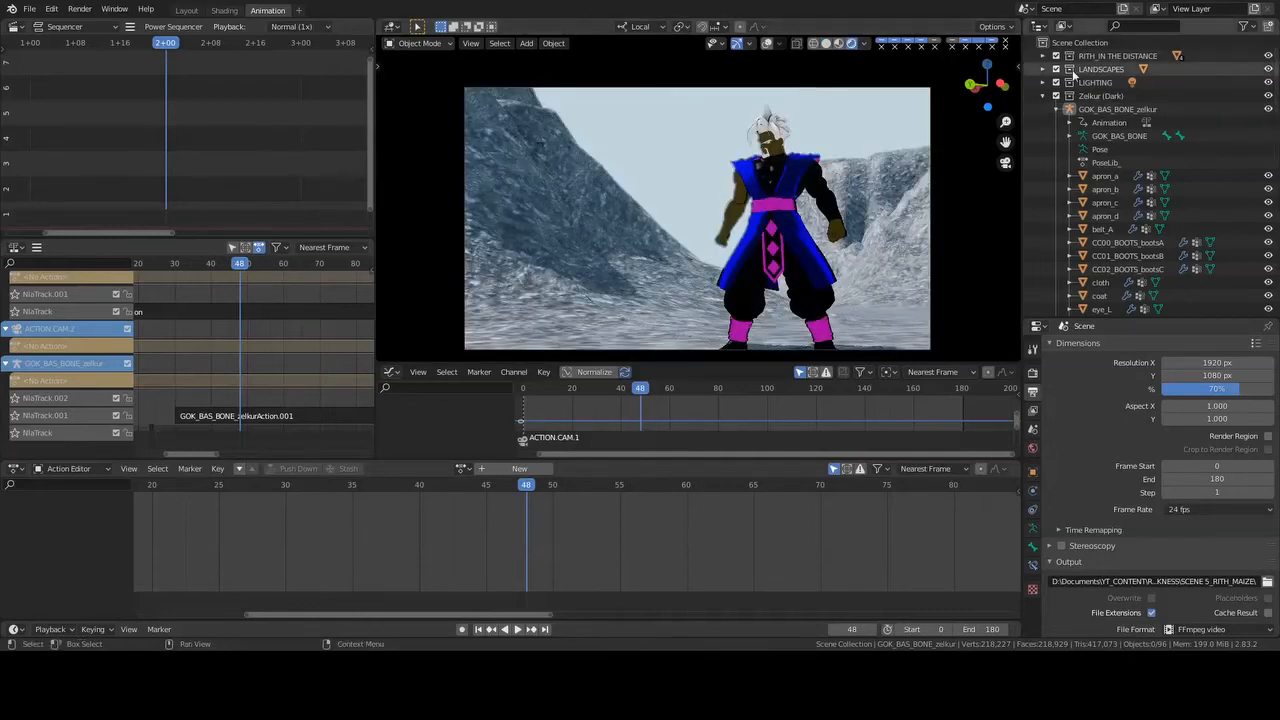
{"action": "left_click", "coordinate": [1042, 56]}
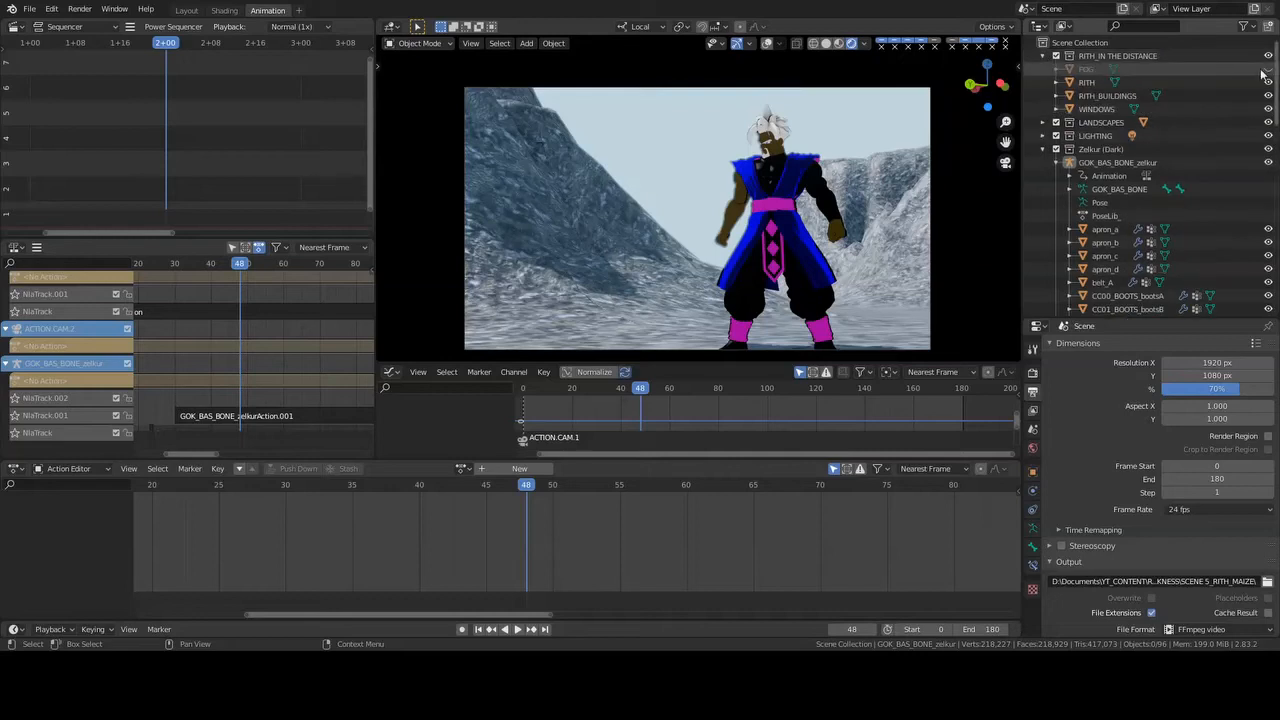
{"action": "left_click", "coordinate": [1267, 69]}
- Look over the Eevee render settings and Zelkur's pose library, and save the file
{"action": "left_click", "coordinate": [1033, 373]}
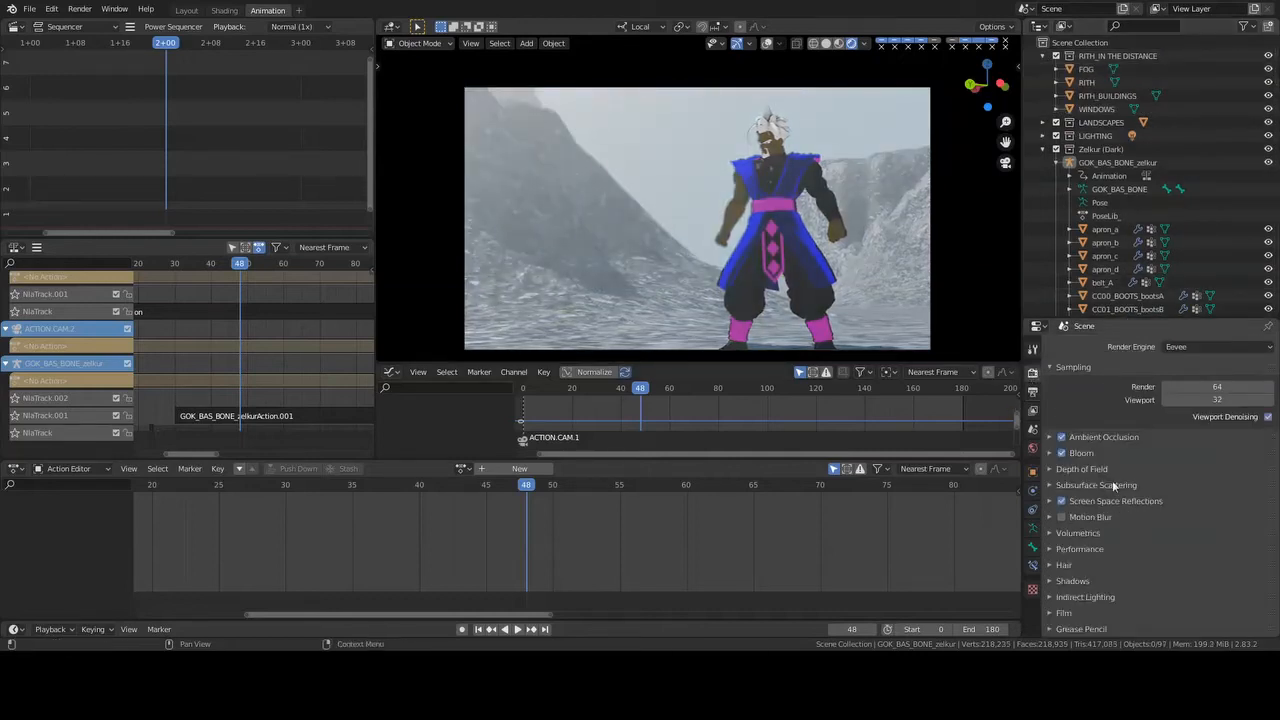
{"action": "scroll", "coordinate": [1110, 575], "scroll_direction": "down", "scroll_amount": 2}
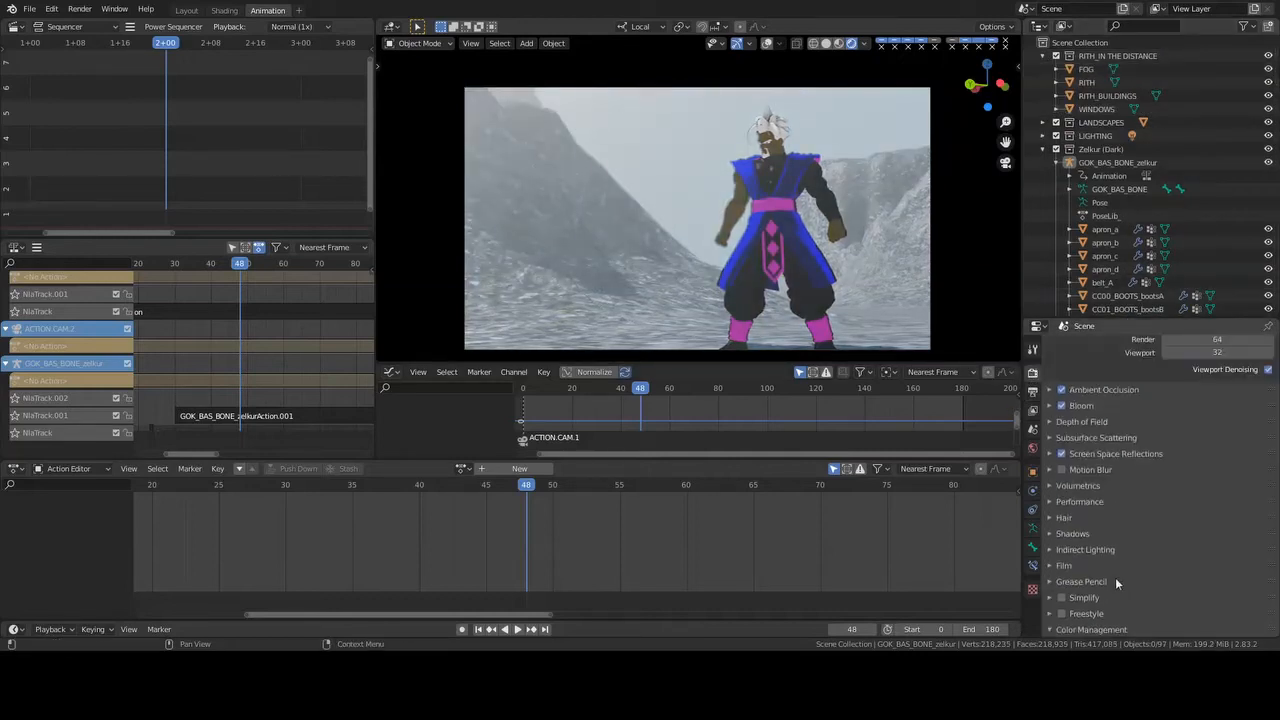
{"action": "scroll", "coordinate": [1116, 582], "scroll_direction": "up", "scroll_amount": 2}
{"action": "left_click", "coordinate": [1034, 529]}
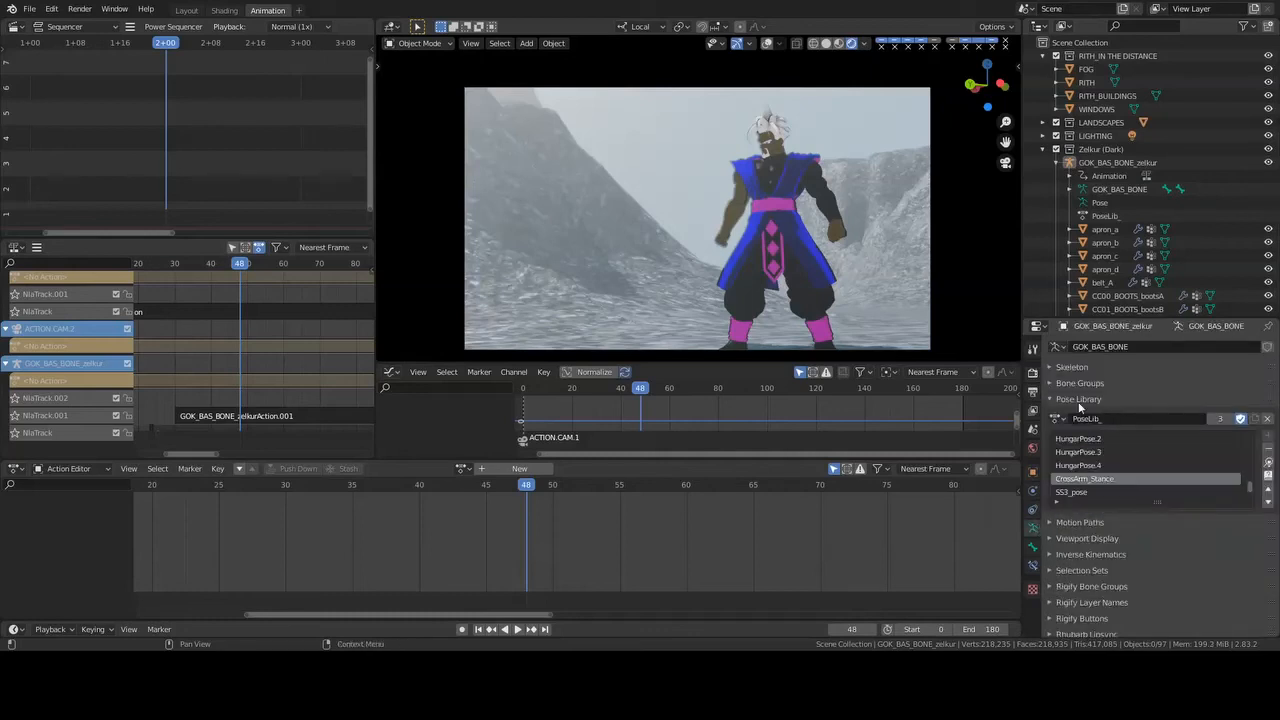
{"action": "key", "text": "ctrl+s"}
- Play to frame 62, enable Inari's collection and unhide the EFFECTS collection, saving the file
{"action": "key", "text": "space"}
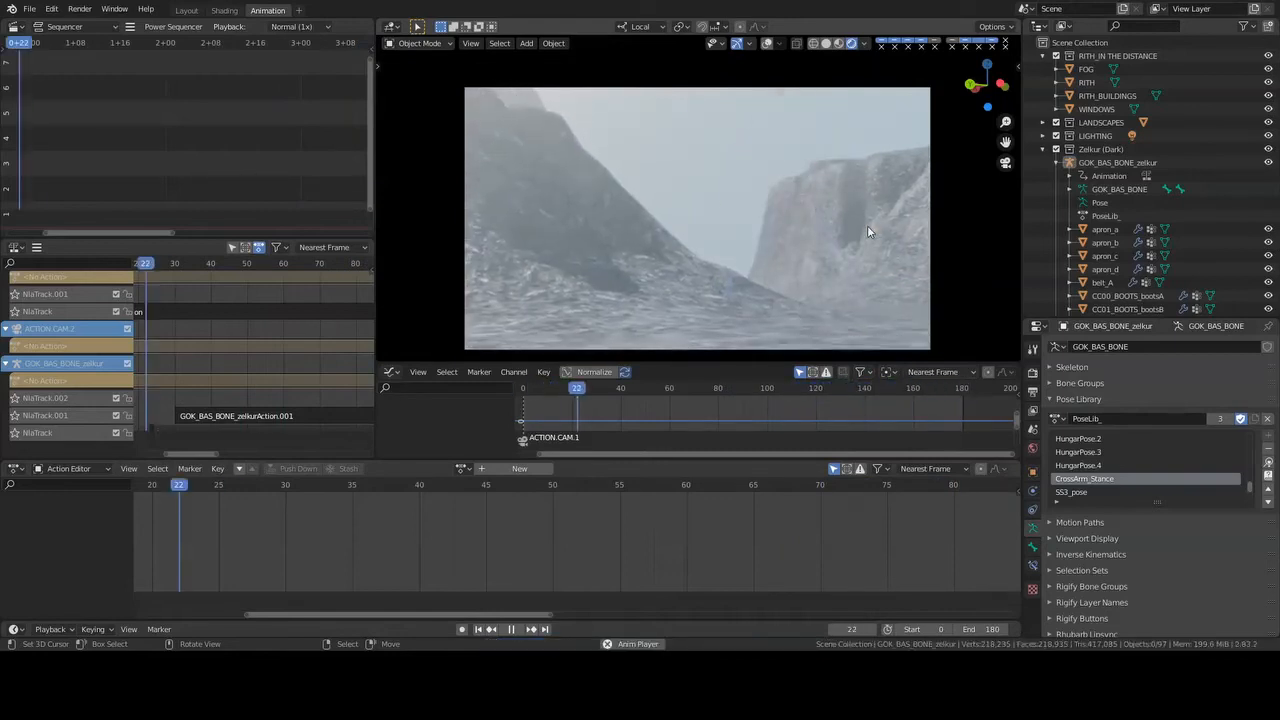
{"action": "key", "text": "space"}
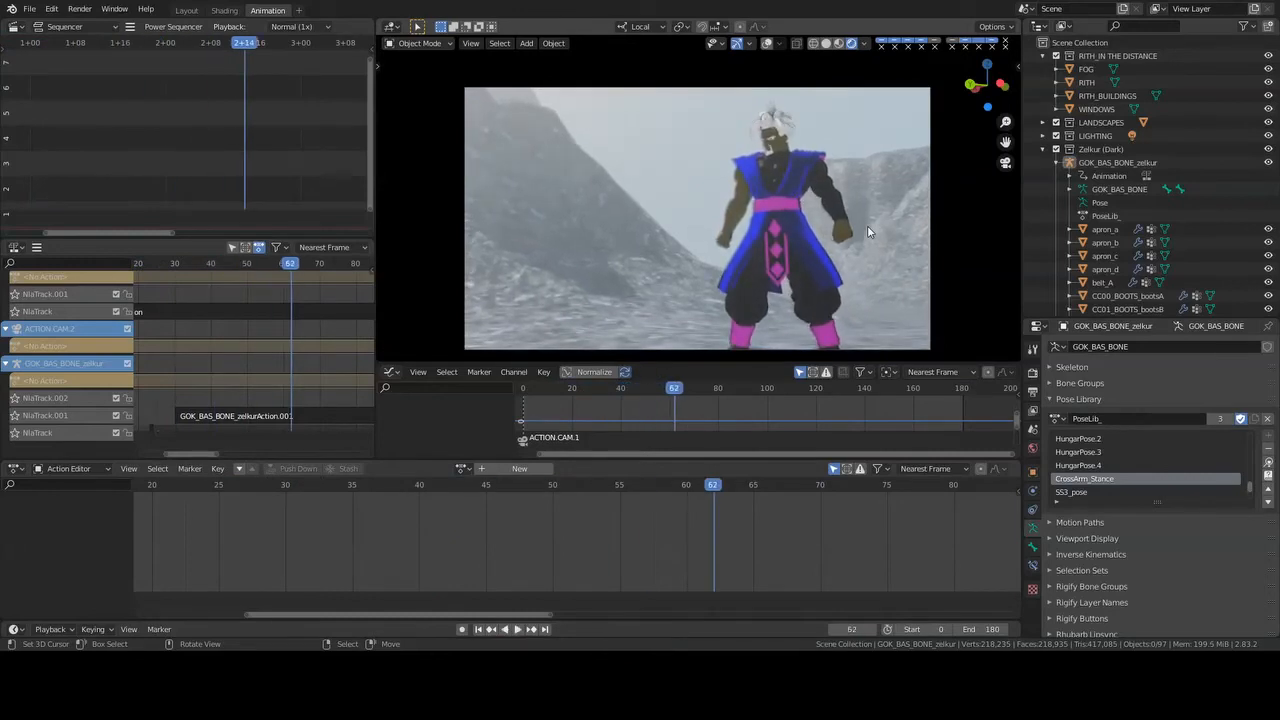
{"action": "left_click", "coordinate": [1050, 152]}
{"action": "left_click", "coordinate": [1044, 149]}
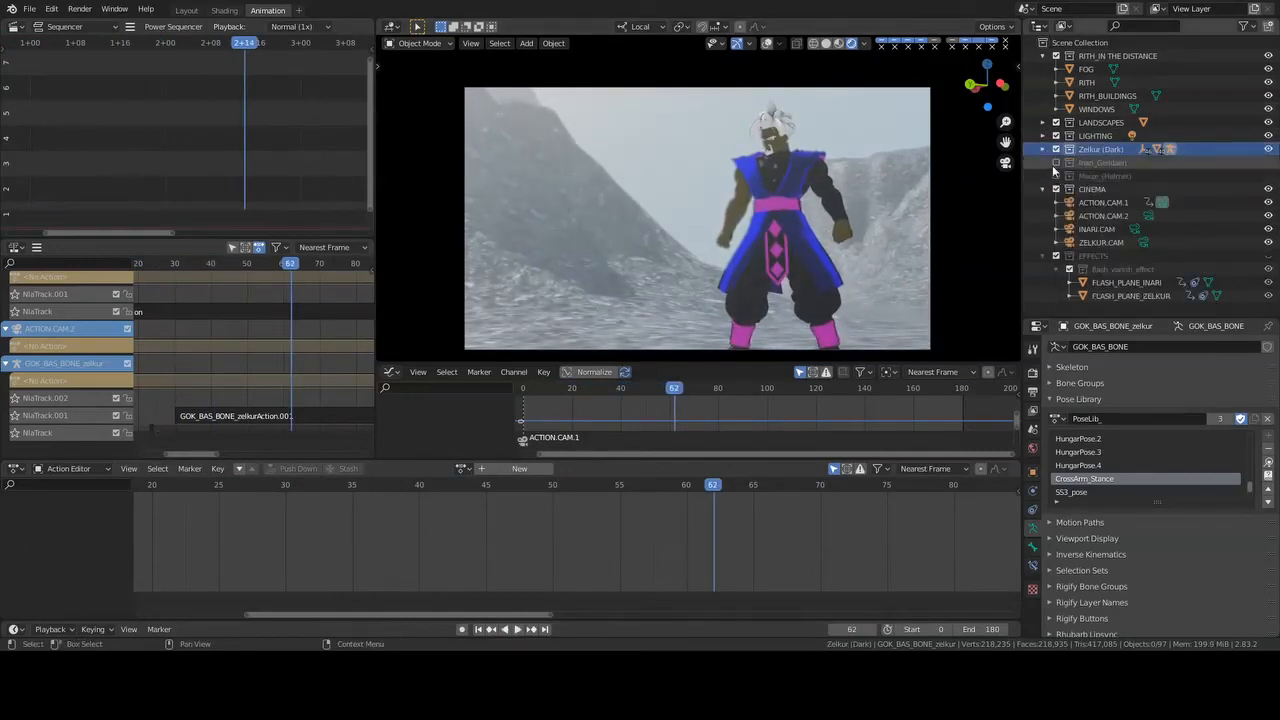
{"action": "left_click", "coordinate": [1056, 163]}
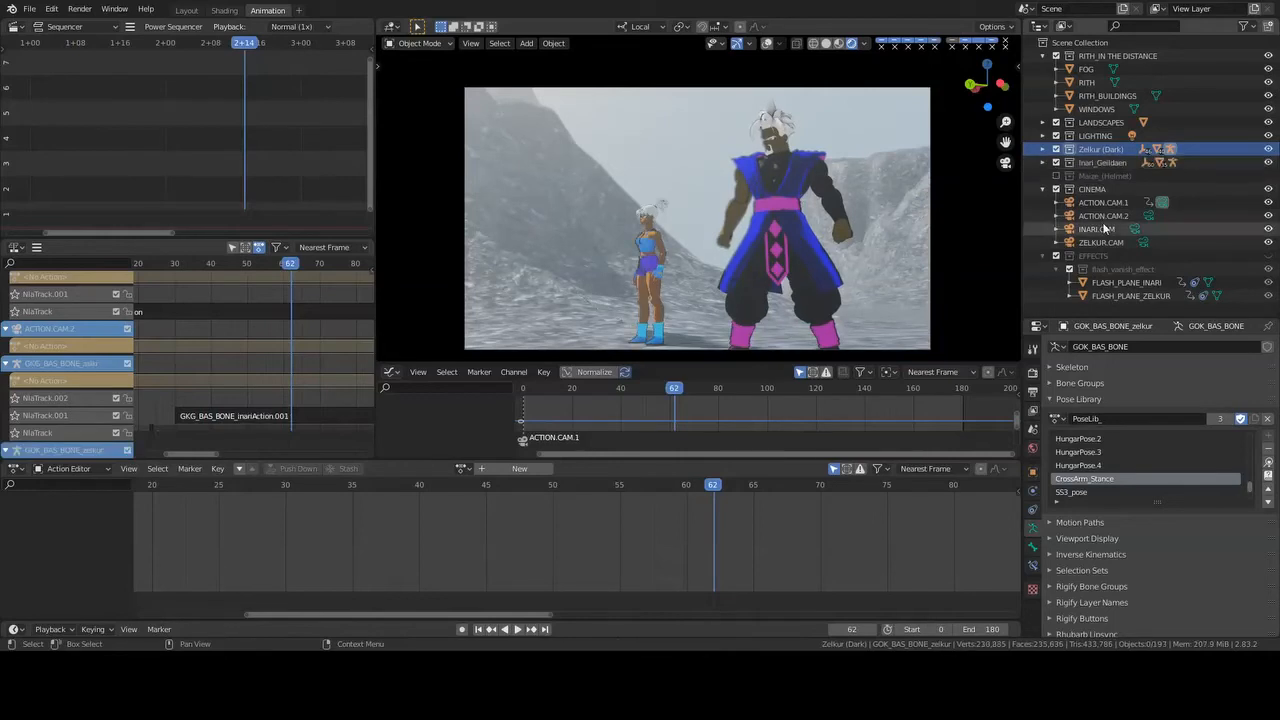
{"action": "left_click", "coordinate": [1268, 256]}
{"action": "key", "text": "ctrl+s"}
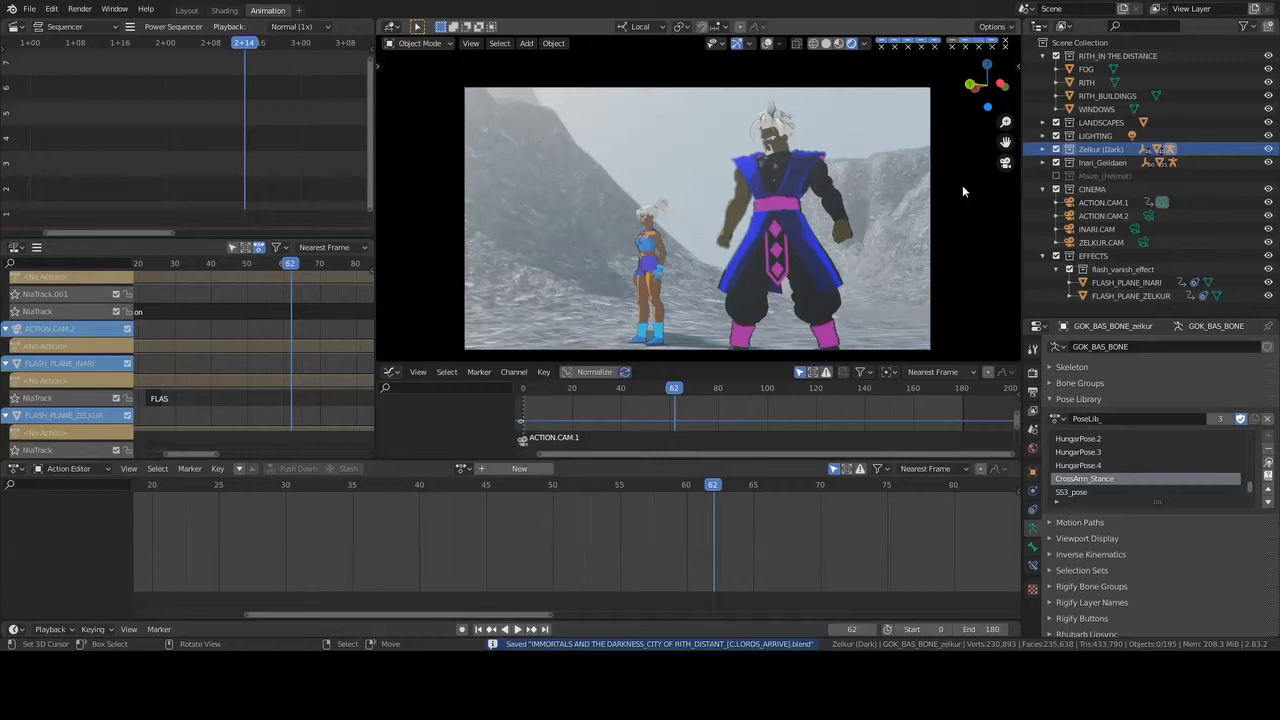
- Play the animation with both characters in view, stop at frame 145 and return to solid shading
{"action": "key", "text": "space"}
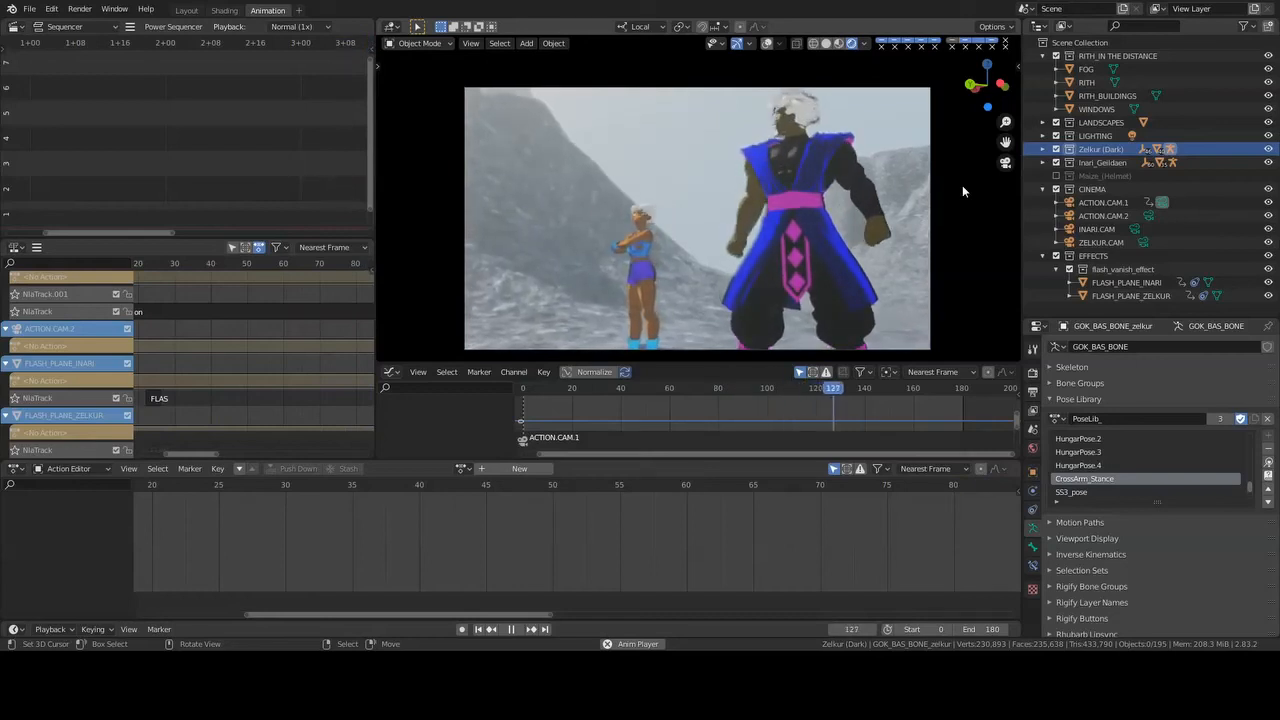
{"action": "key", "text": "space"}
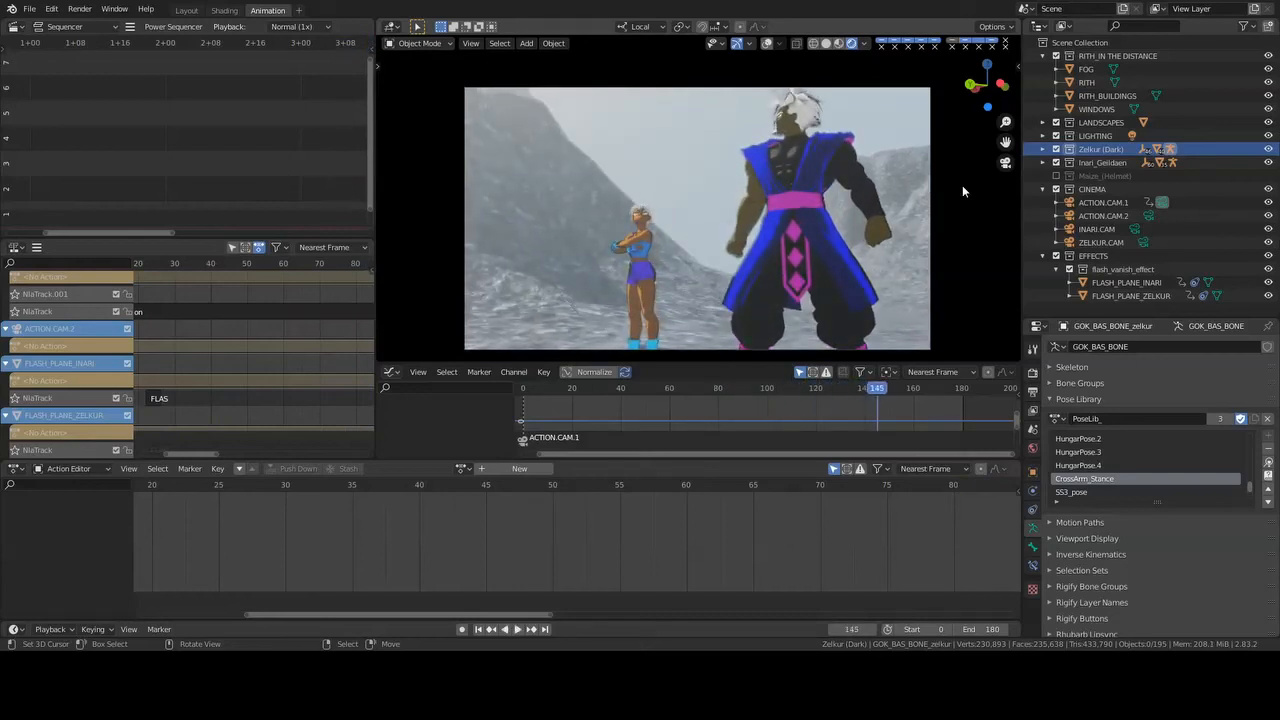
{"action": "left_click", "coordinate": [825, 44]}
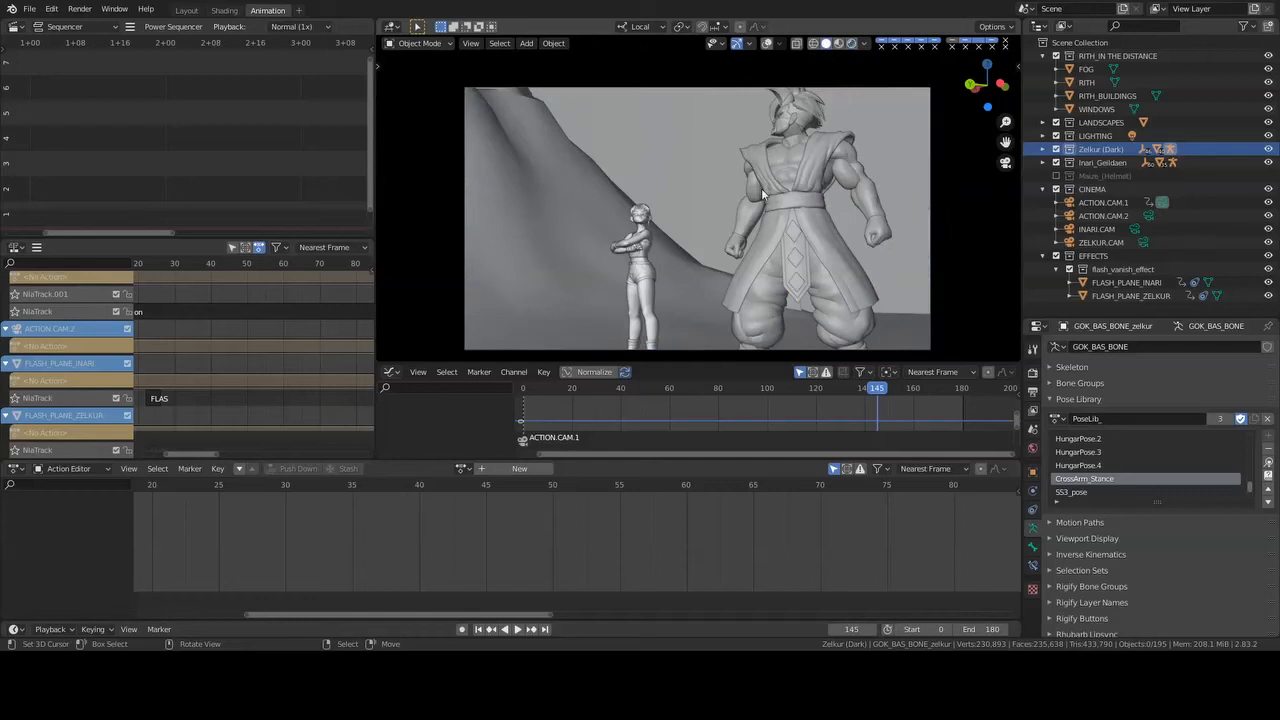
- Leave the camera view, show the viewport overlays and put Zelkur's armature into Pose Mode
{"action": "key", "text": "KP_0"}
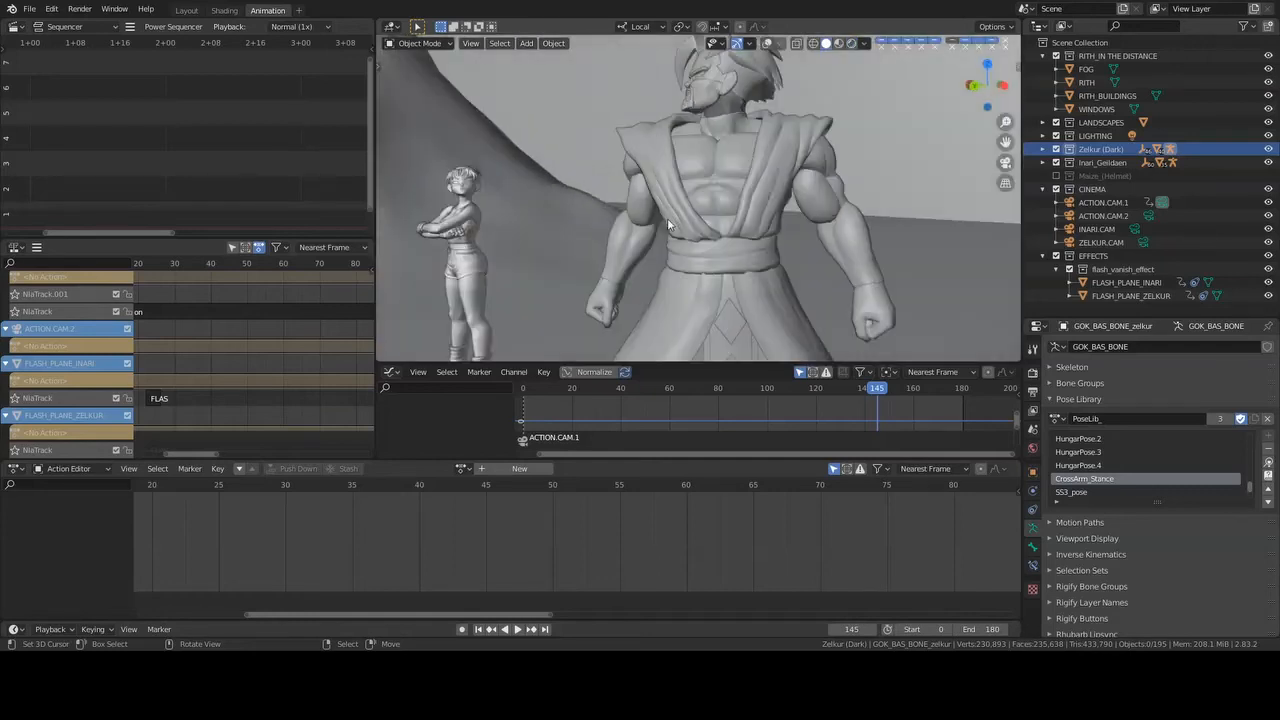
{"action": "middle_click_drag", "start_coordinate": [668, 222], "coordinate": [740, 104]}
{"action": "left_click", "coordinate": [766, 44]}
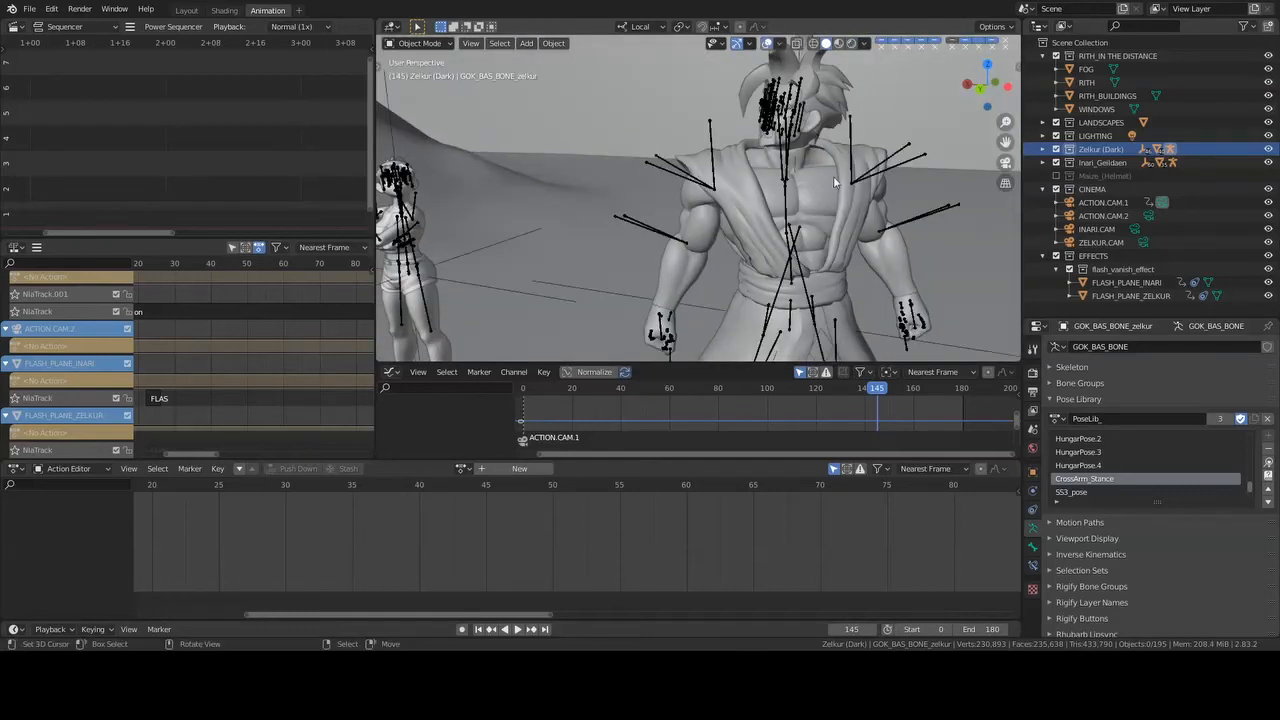
{"action": "left_click", "coordinate": [763, 113]}
{"action": "key", "text": "ctrl+Tab"}
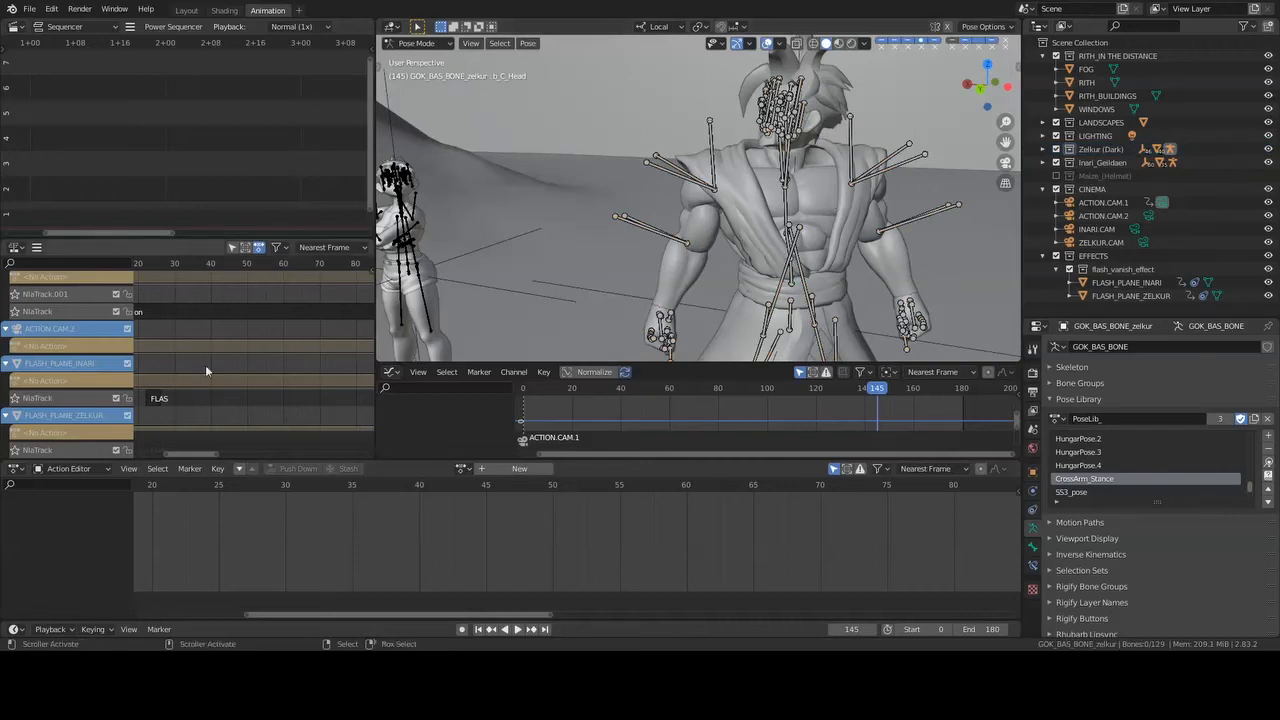
- Try to reach Zelkur's keyframes by tweaking the GKG_BAS_BONE_inariAction.001 strip with all of Zelkur's bones selected
{"action": "middle_click_drag", "start_coordinate": [268, 413], "coordinate": [318, 246]}
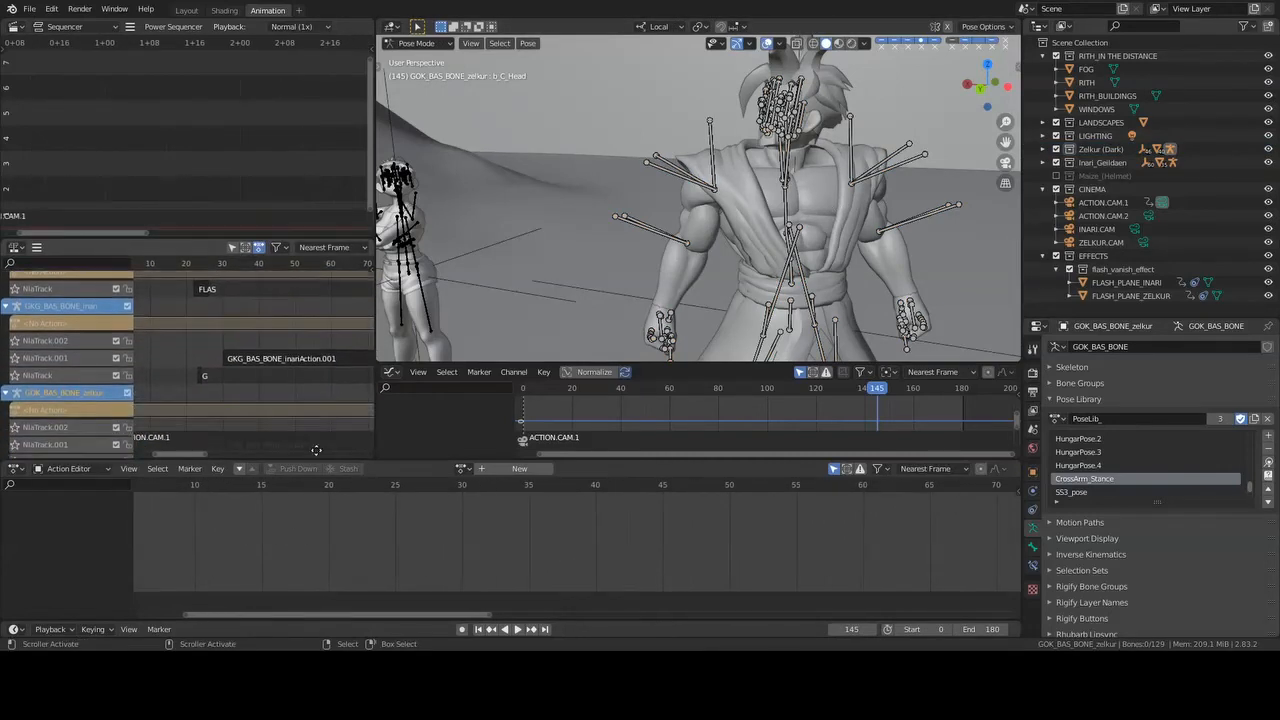
{"action": "right_click", "coordinate": [312, 360]}
{"action": "middle_click_drag", "start_coordinate": [321, 380], "coordinate": [233, 371]}
{"action": "key", "text": "KP_Decimal"}
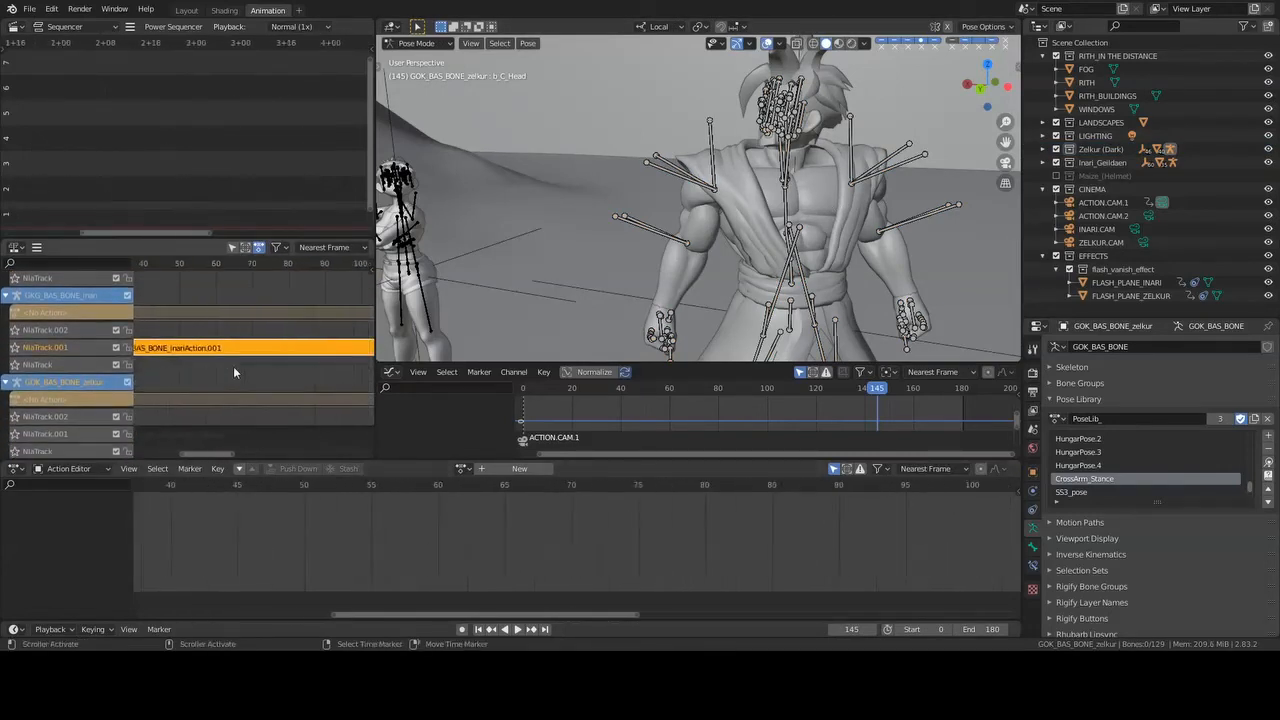
{"action": "key", "text": "Tab"}
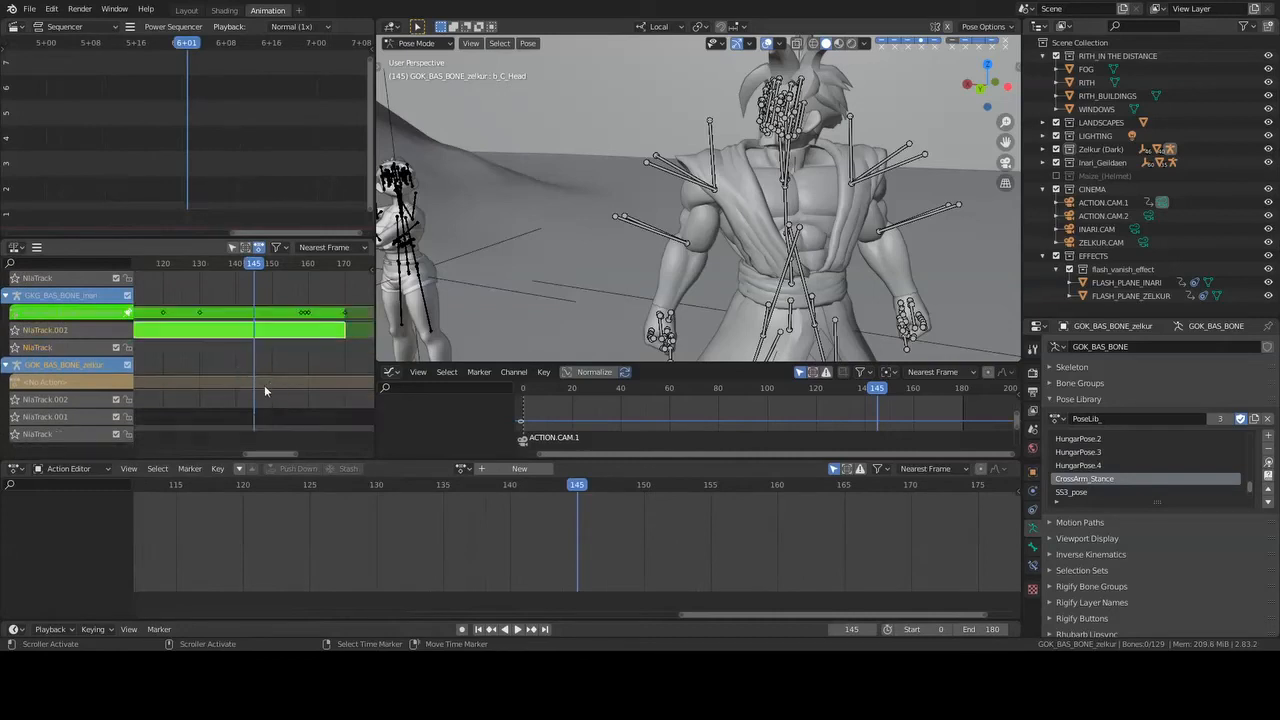
{"action": "key", "text": "a"}
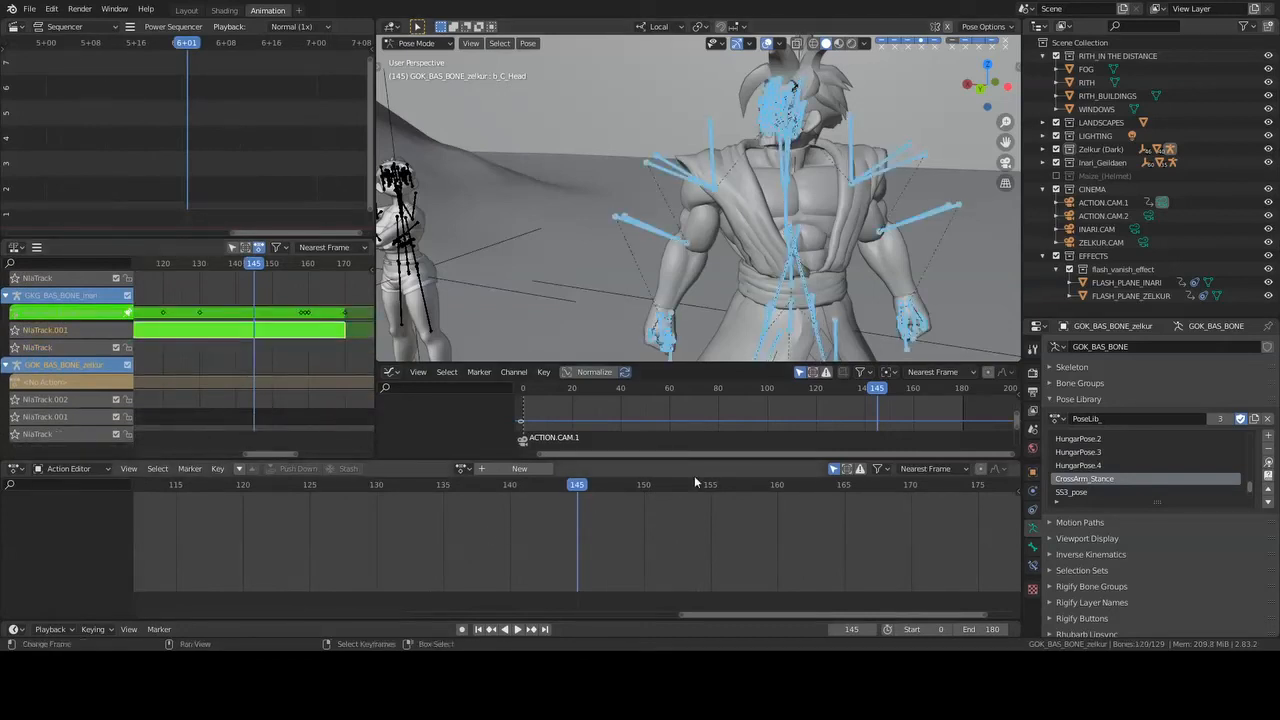
{"action": "key", "text": "a"}
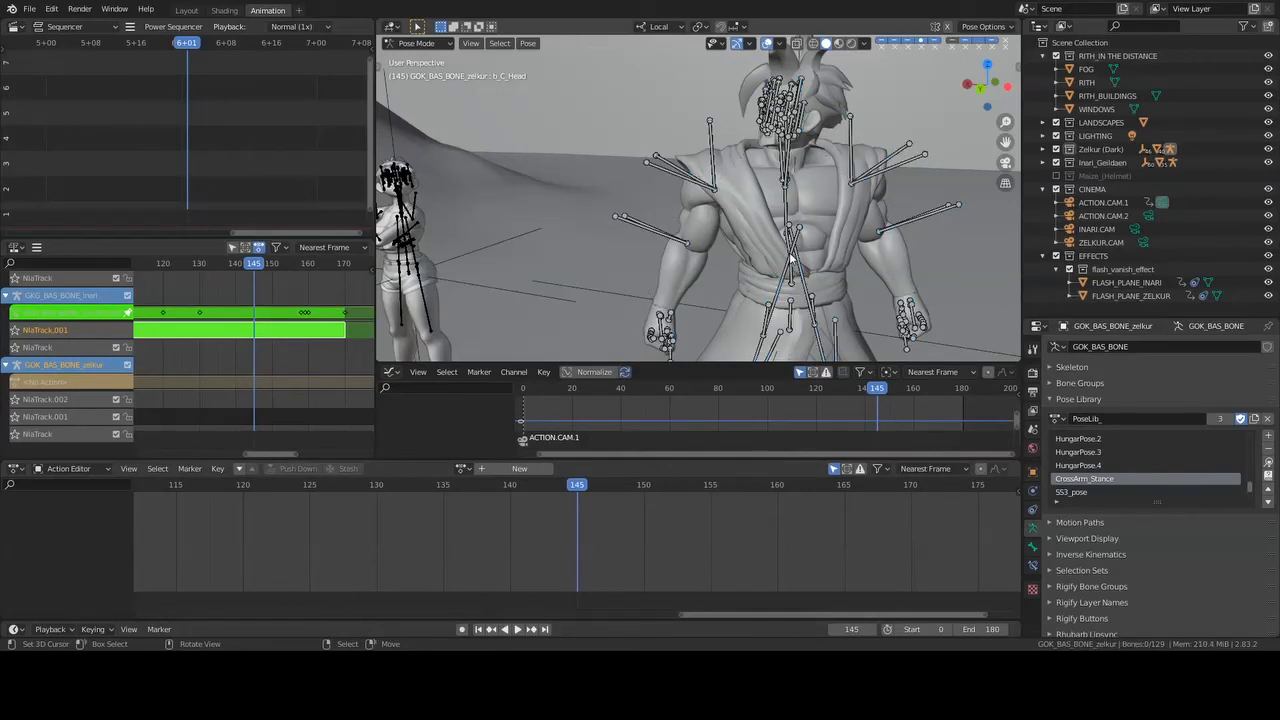
{"action": "key", "text": "a"}
- Expand the Zelkur (Dark) collection, select Zelkur's b_C_Head bone and save the file
{"action": "left_click", "coordinate": [1042, 150]}
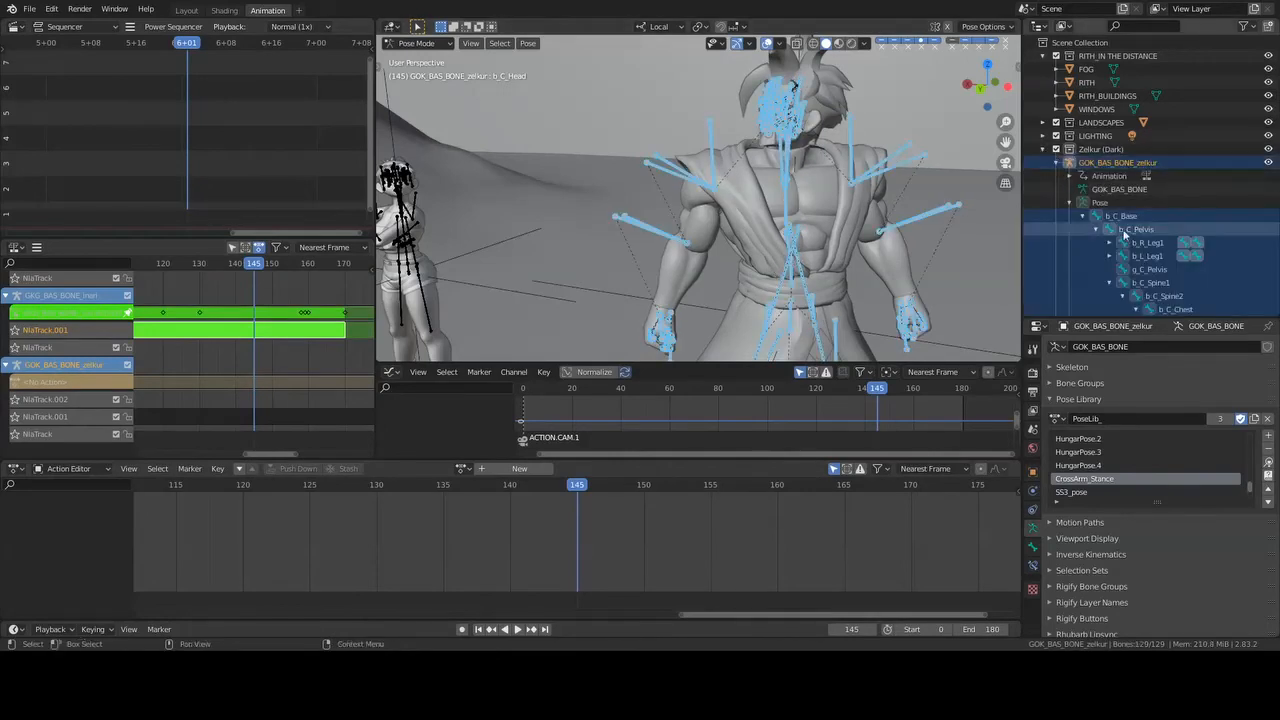
{"action": "scroll", "coordinate": [1128, 227], "scroll_direction": "down", "scroll_amount": 5}
{"action": "left_click", "coordinate": [1188, 231]}
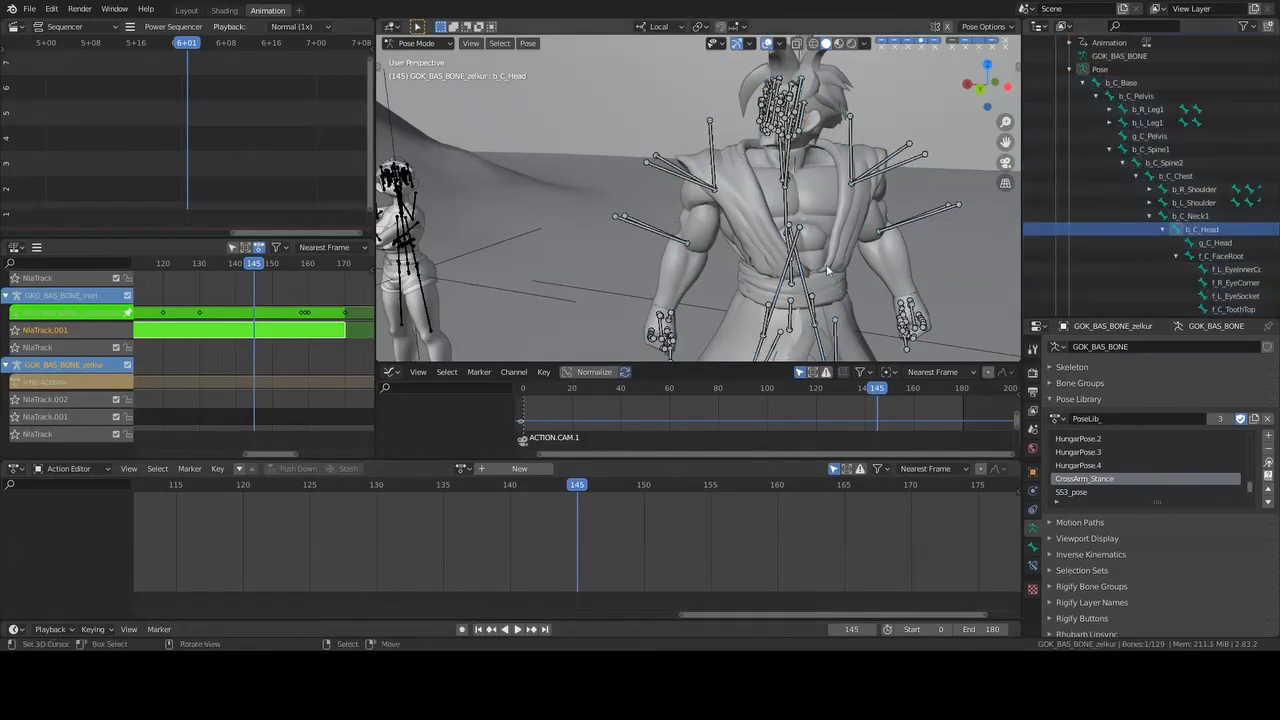
{"action": "key", "text": "ctrl+s"}
- Select all of Zelkur's bones and switch tweak mode from Inari's strip to Zelkur's GOK_BAS_BONE_zelkurAction.001 strip
{"action": "key", "text": "a"}
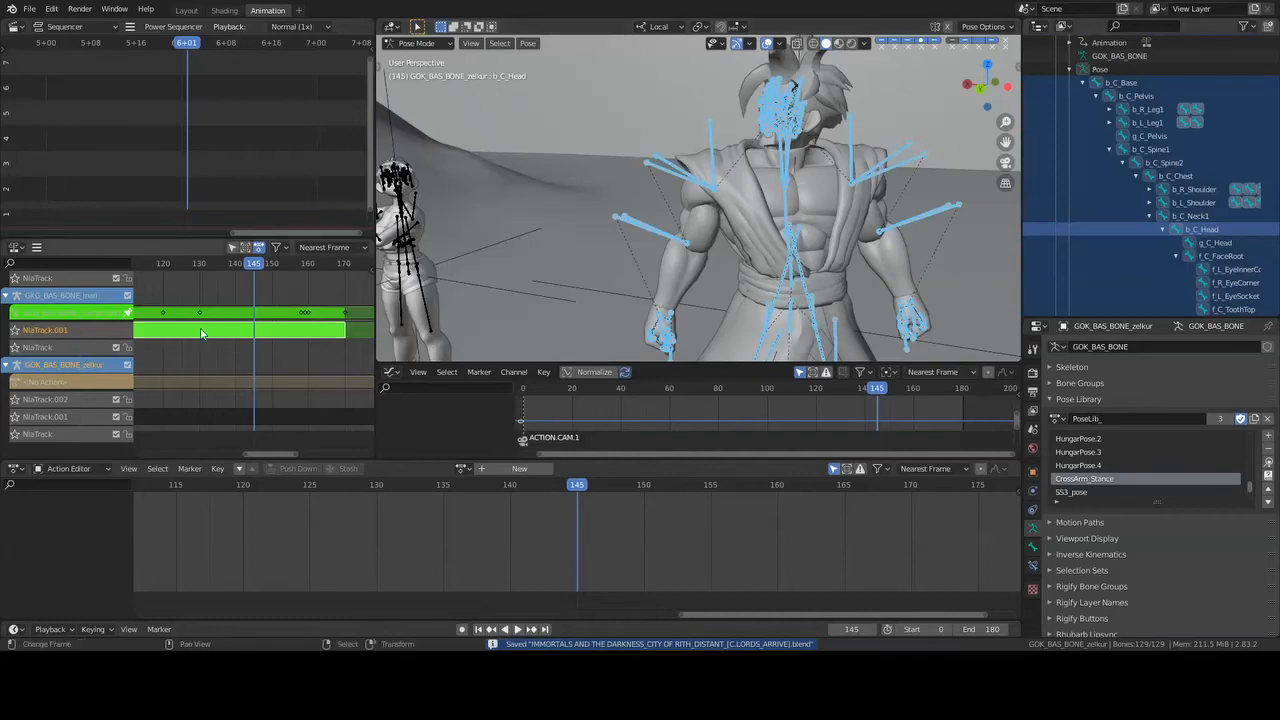
{"action": "key", "text": "Tab"}
{"action": "scroll", "coordinate": [212, 364], "scroll_direction": "down", "scroll_amount": 1}
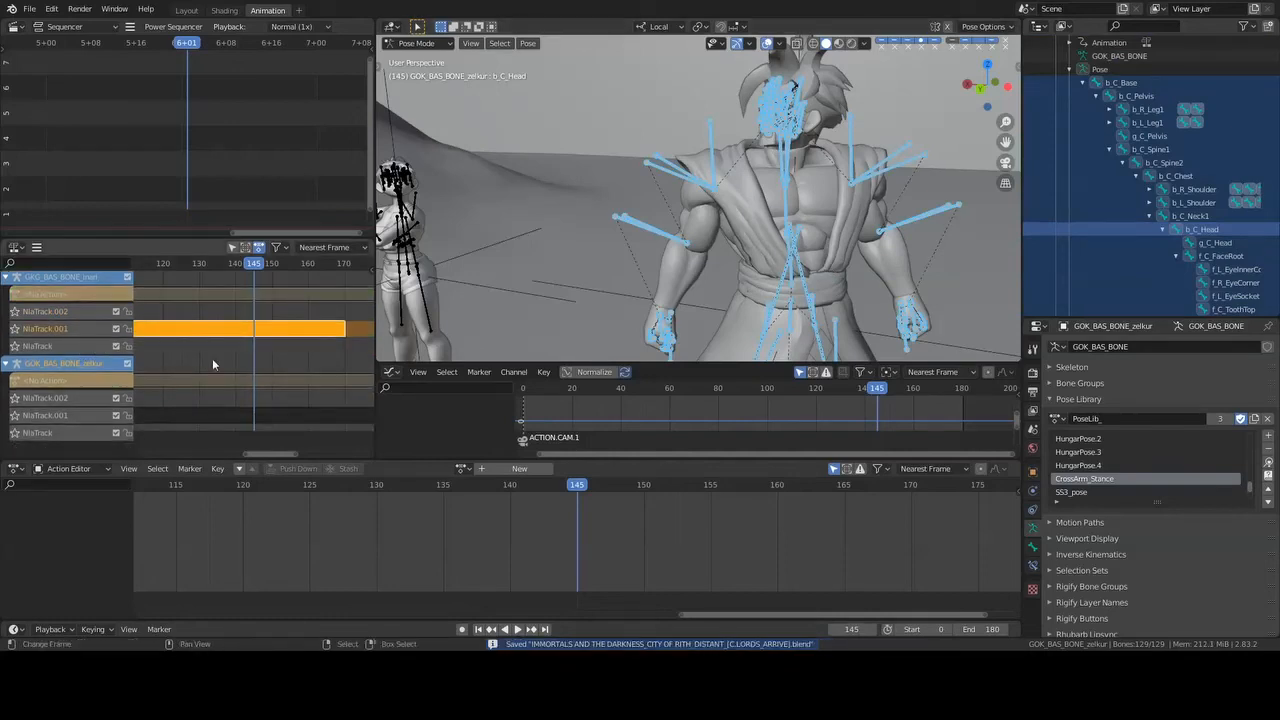
{"action": "scroll", "coordinate": [280, 418], "scroll_direction": "down", "scroll_amount": 3}
{"action": "key", "text": "Tab"}
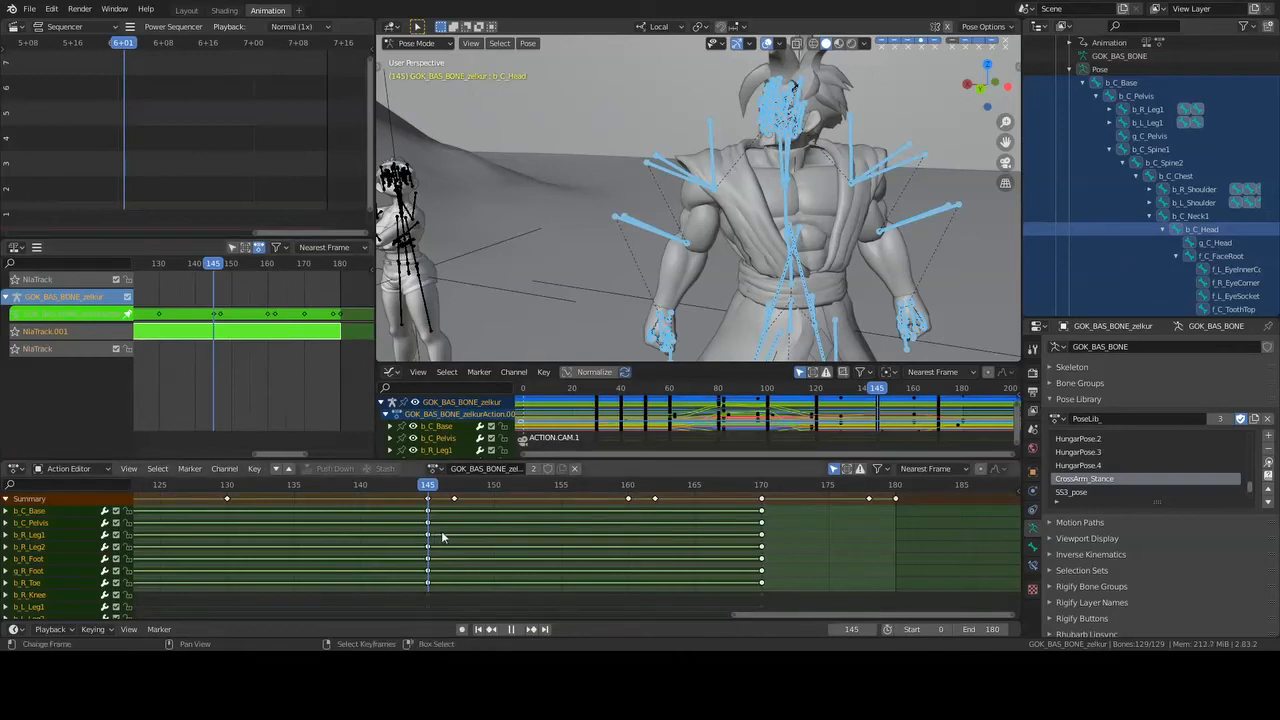
- Review Zelkur's body keyframes from frame 130, playing the animation on to frame 155
{"action": "left_click_drag", "start_coordinate": [442, 538], "coordinate": [228, 536]}
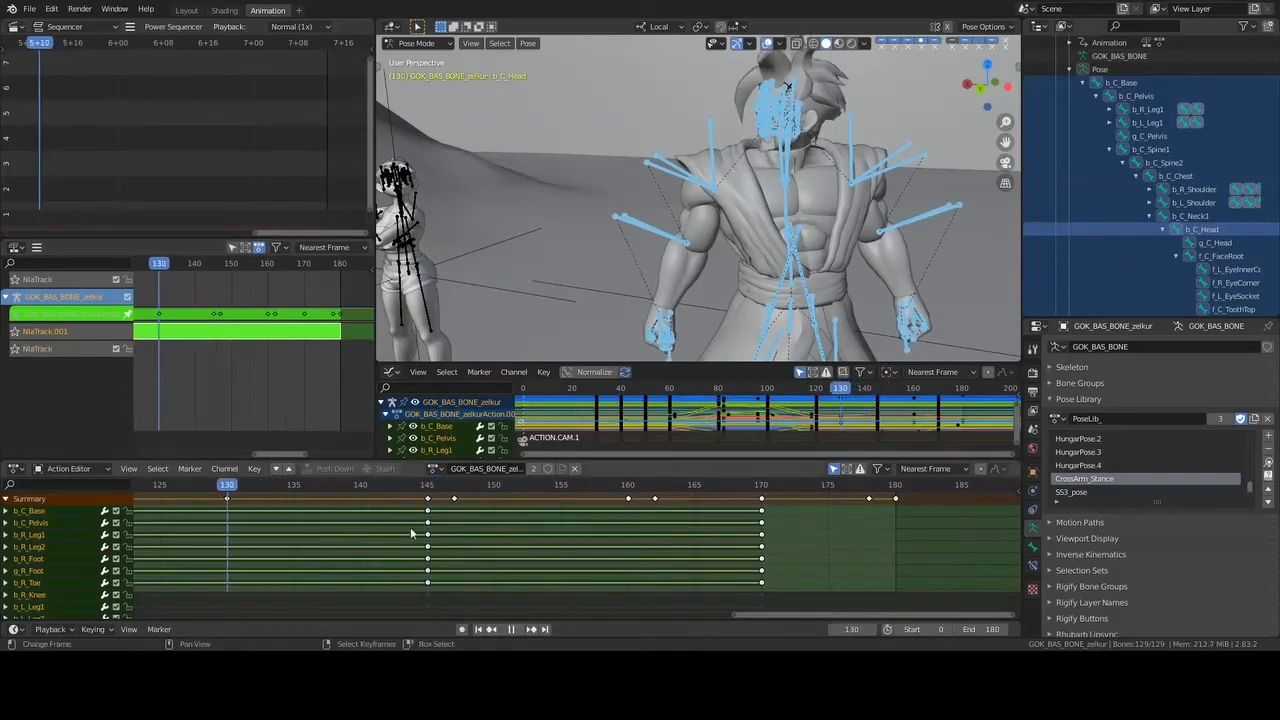
{"action": "middle_click_drag", "start_coordinate": [411, 533], "coordinate": [787, 550]}
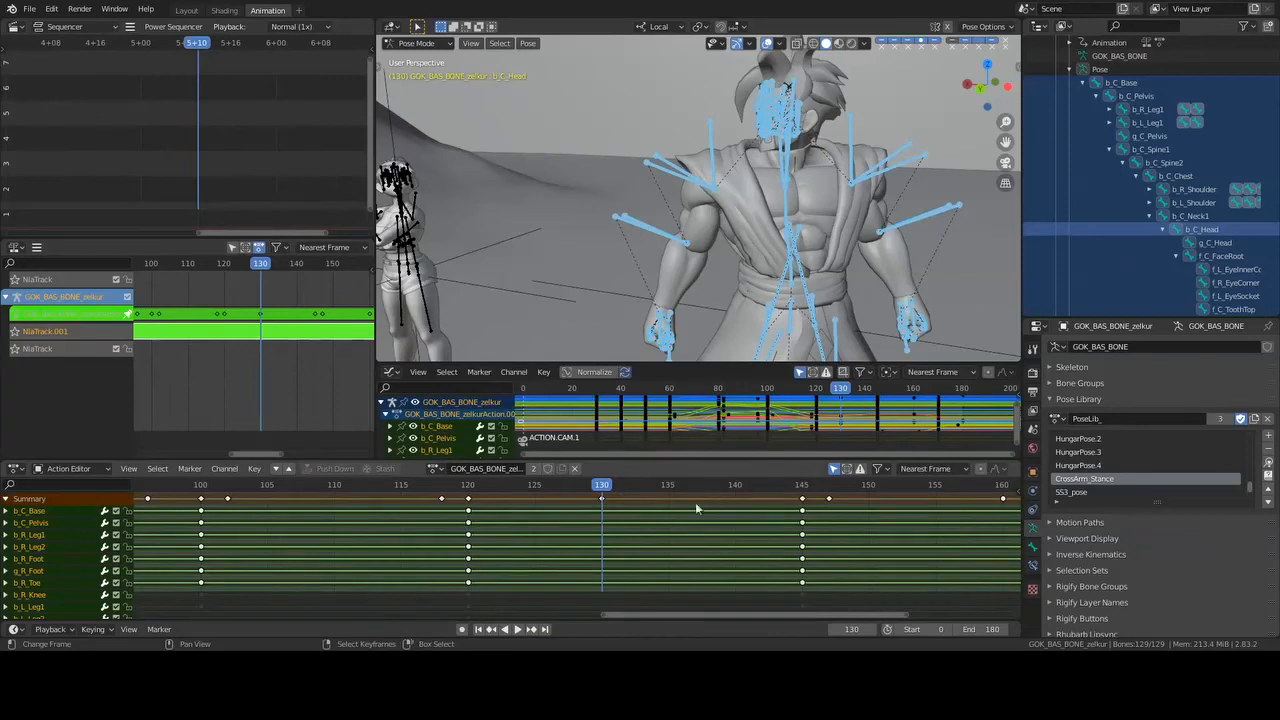
{"action": "key", "text": "space"}
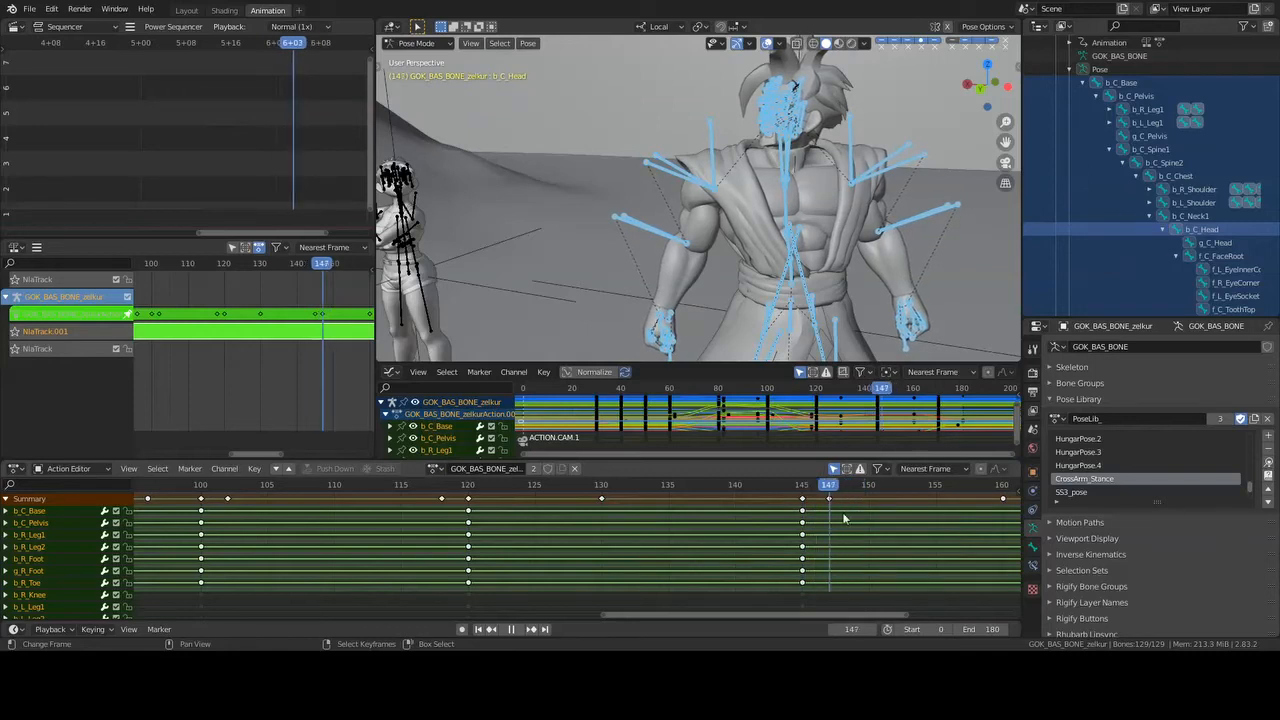
{"action": "key", "text": "space"}
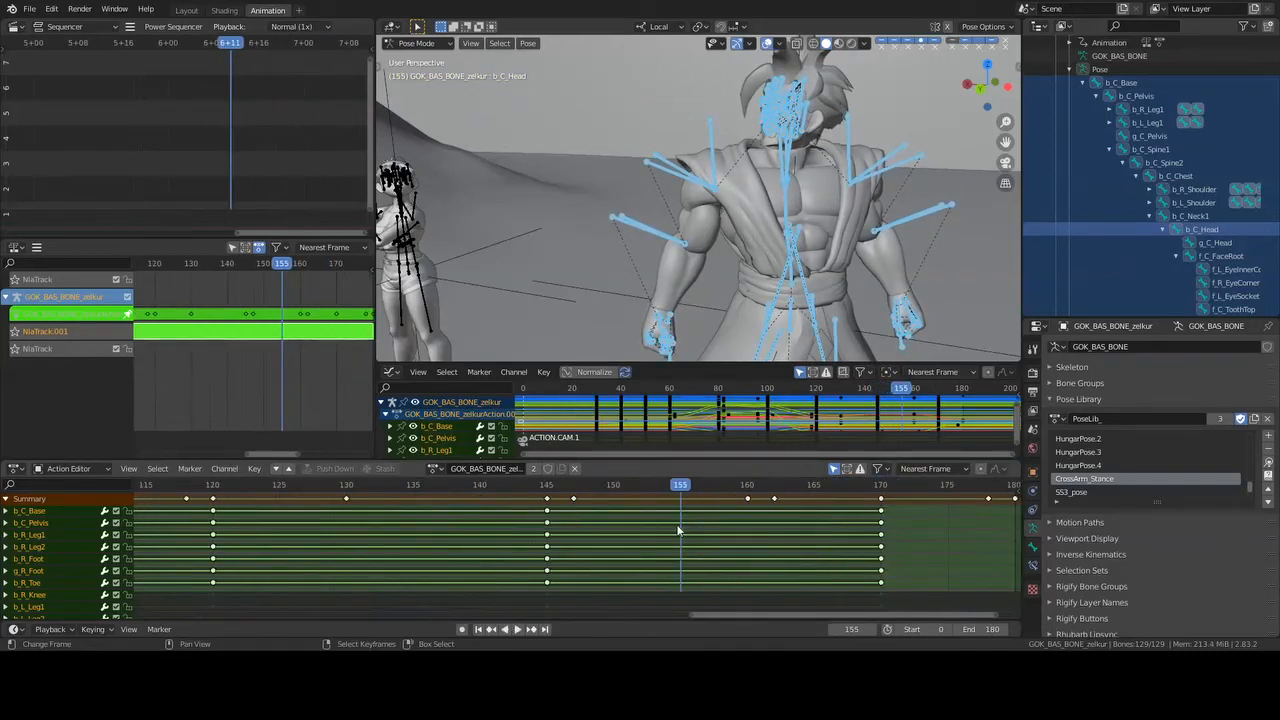
- Review Zelkur's closing body keyframes from frame 160, playing the animation through to the end of the range at frame 180
{"action": "left_click", "coordinate": [742, 527]}
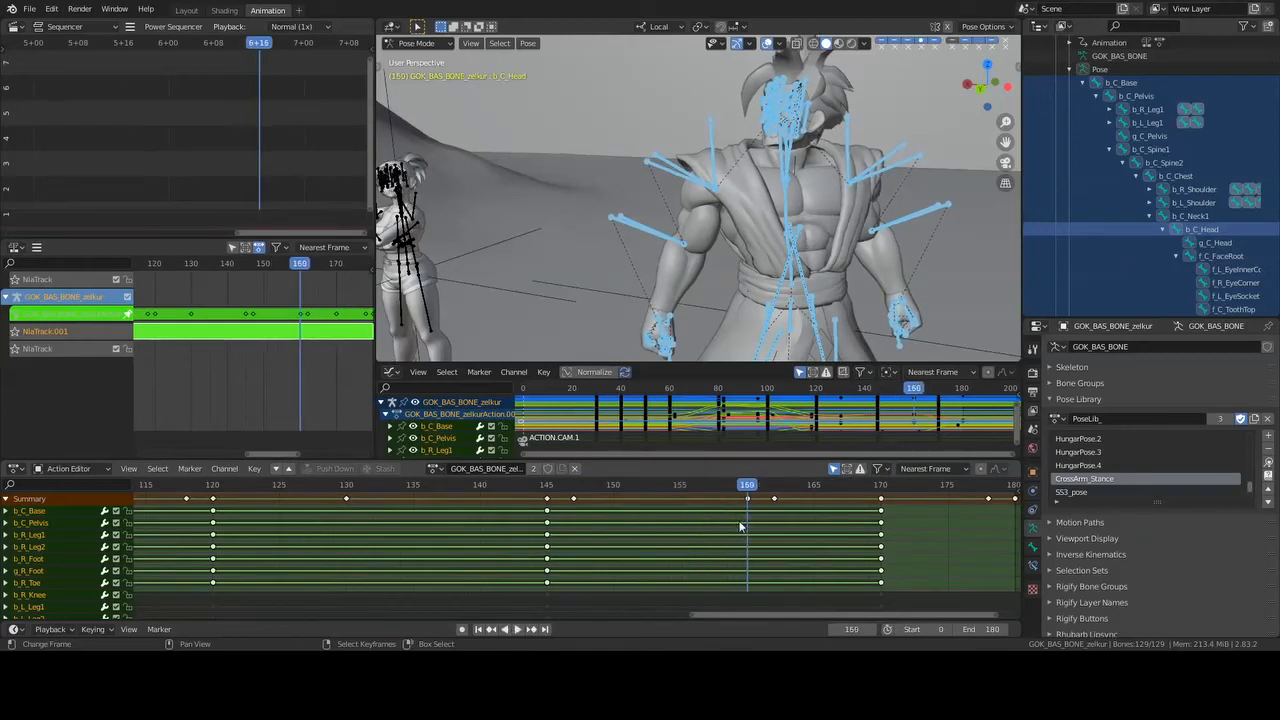
{"action": "key", "text": "space"}
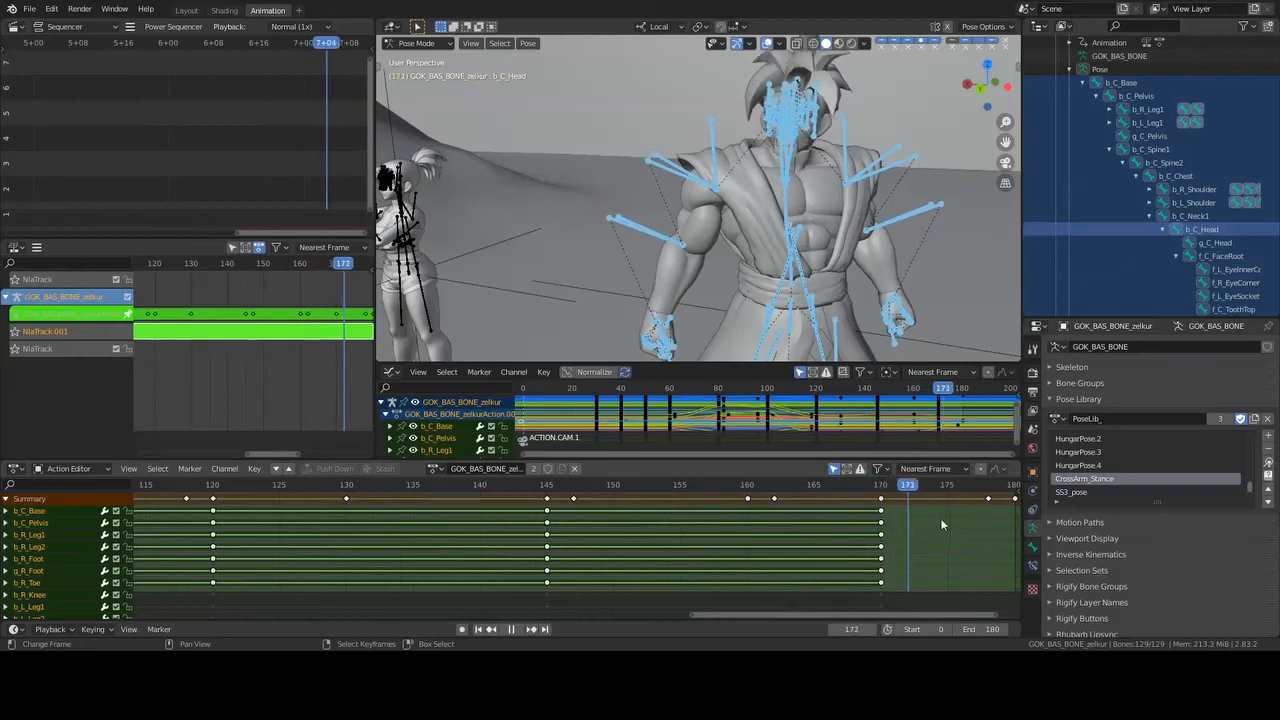
{"action": "key", "text": "space"}
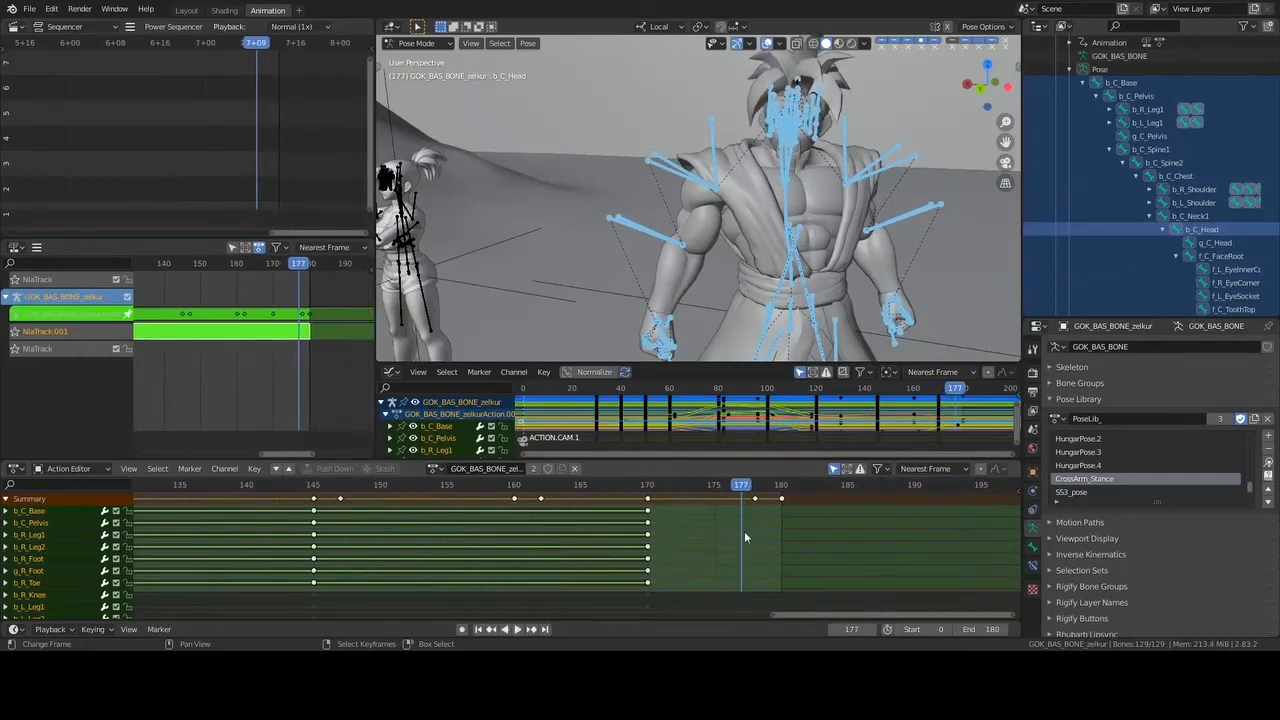
{"action": "key", "text": "space"}
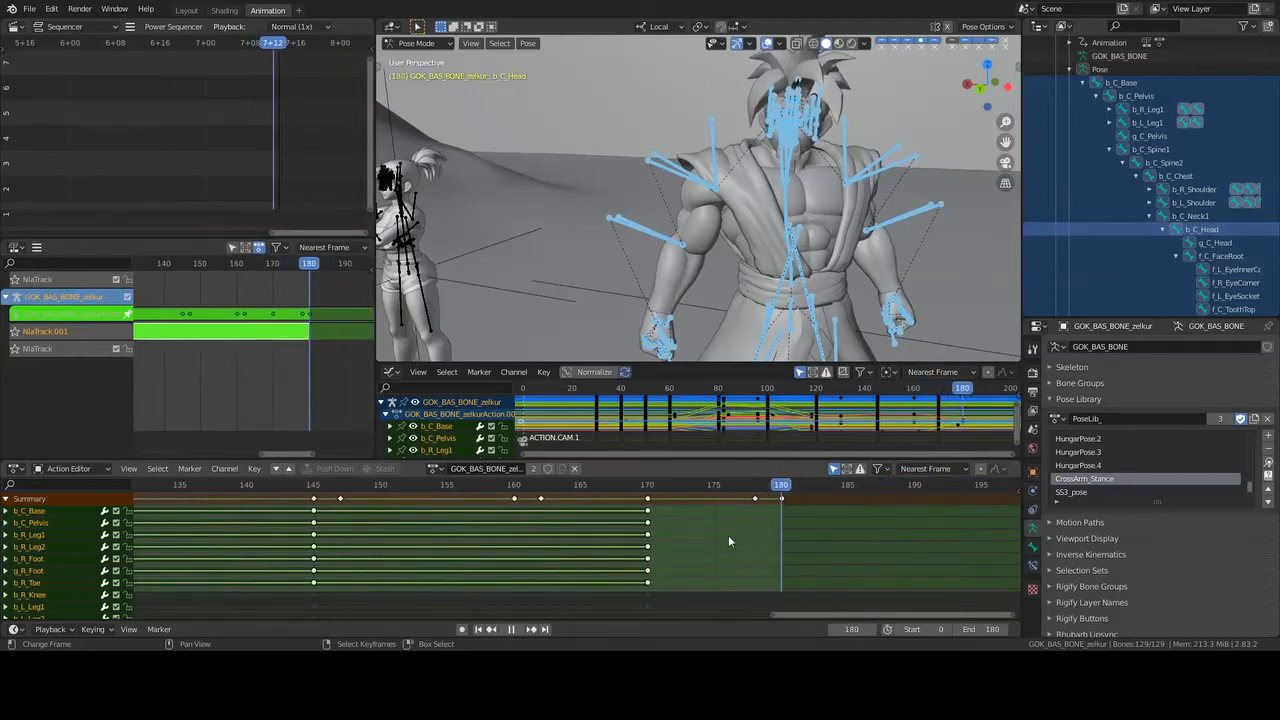
{"action": "key", "text": "Escape"}
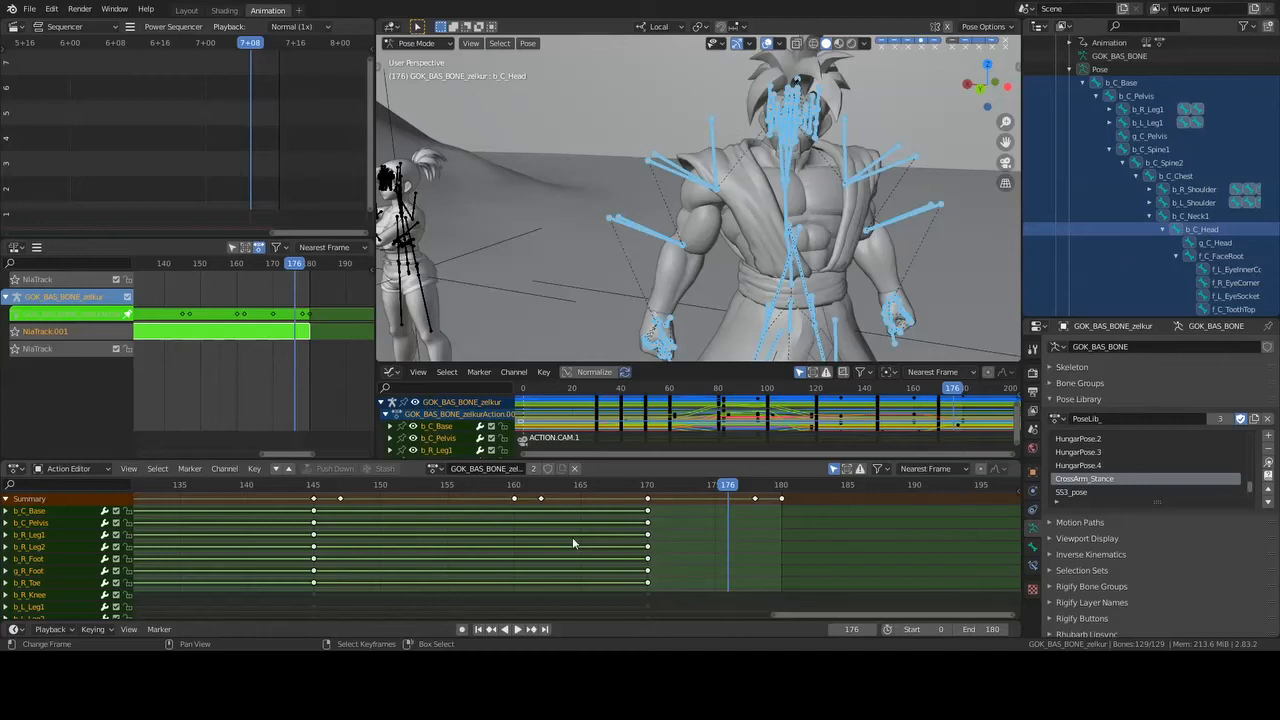
- Leave Zelkur's Pose Mode for Object Mode with all bones deselected, and show the camera view without overlays
{"action": "key", "text": "alt+a"}
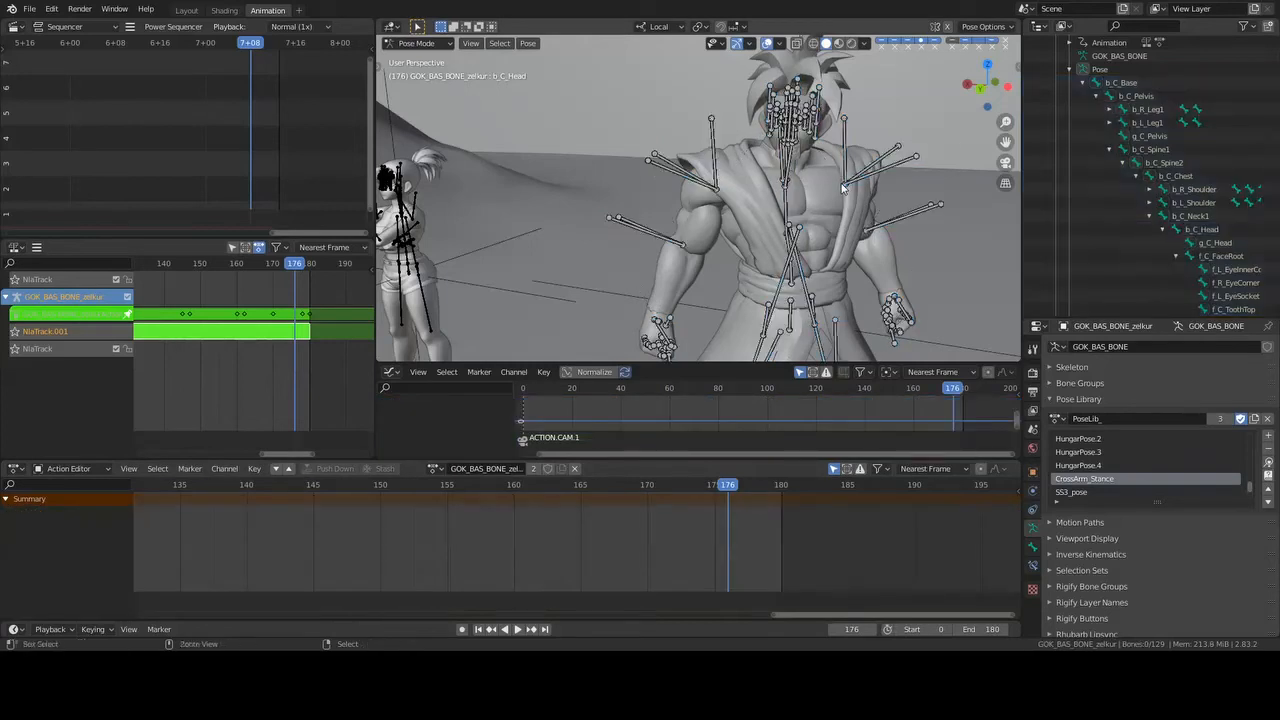
{"action": "key", "text": "ctrl+Tab"}
{"action": "left_click", "coordinate": [768, 45]}
{"action": "key", "text": "KP_0"}
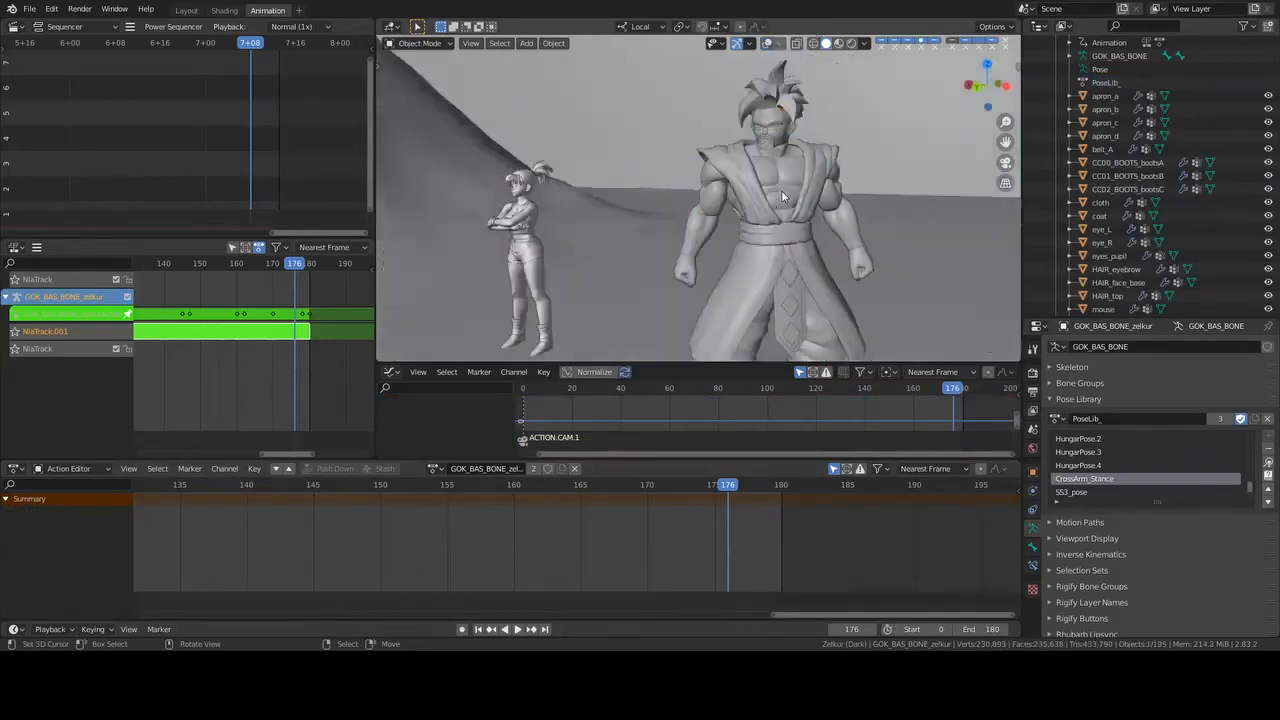
- Exit tweak mode on Zelkur's NLA strip and save the file
{"action": "key", "text": "Tab"}
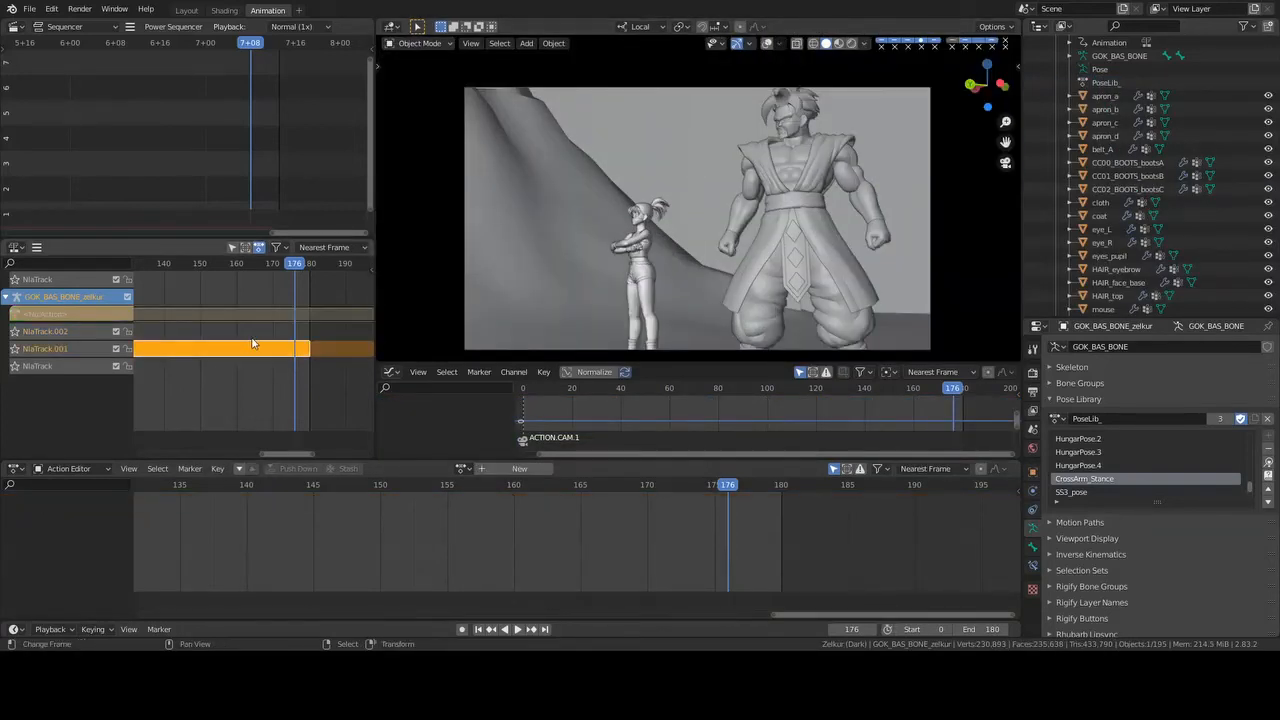
{"action": "key", "text": "ctrl+s"}
- Preview the shot in solid shading, switch the camera view to Rendered shading and replay from the first frame to frame 80
{"action": "key", "text": "space"}
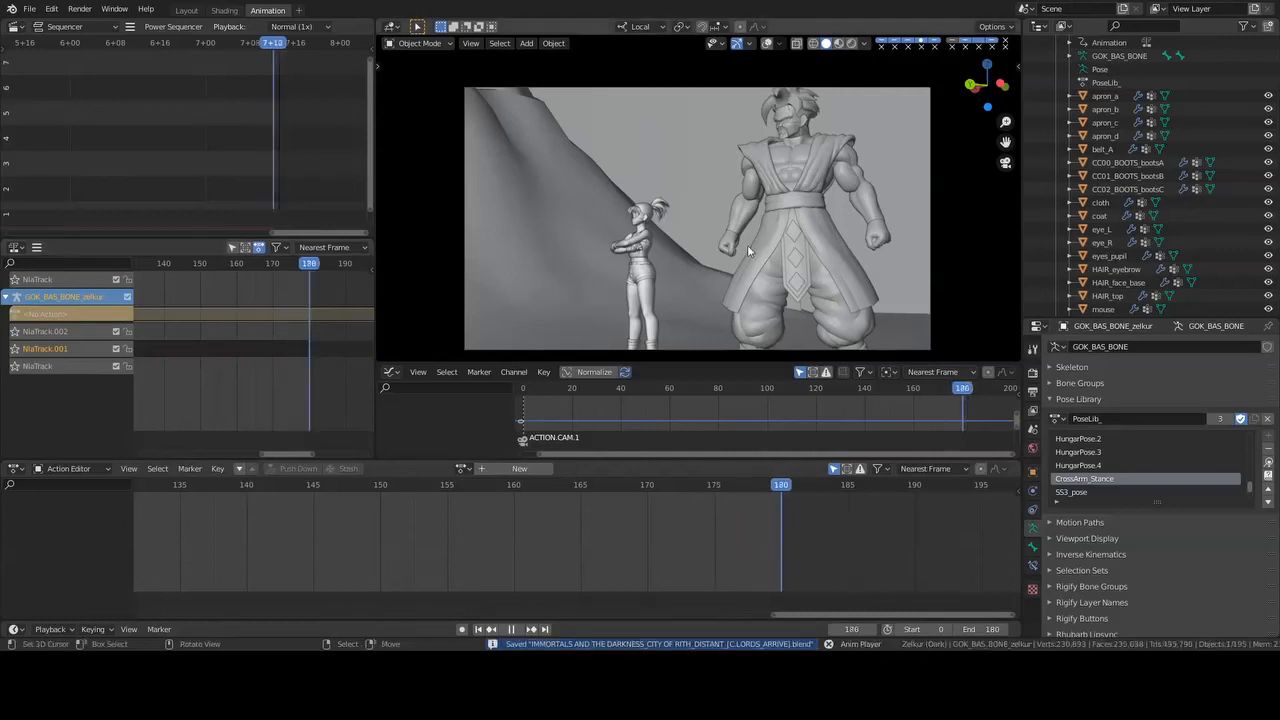
{"action": "key", "text": "space"}
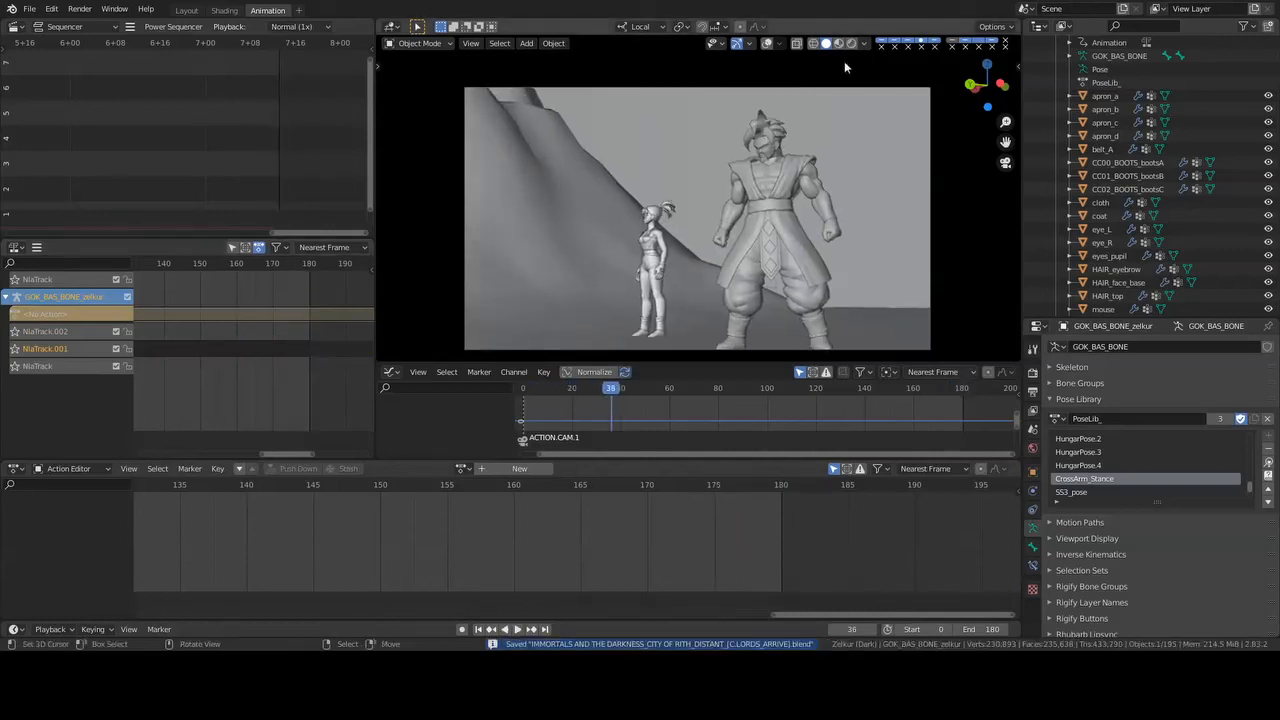
{"action": "left_click", "coordinate": [851, 44]}
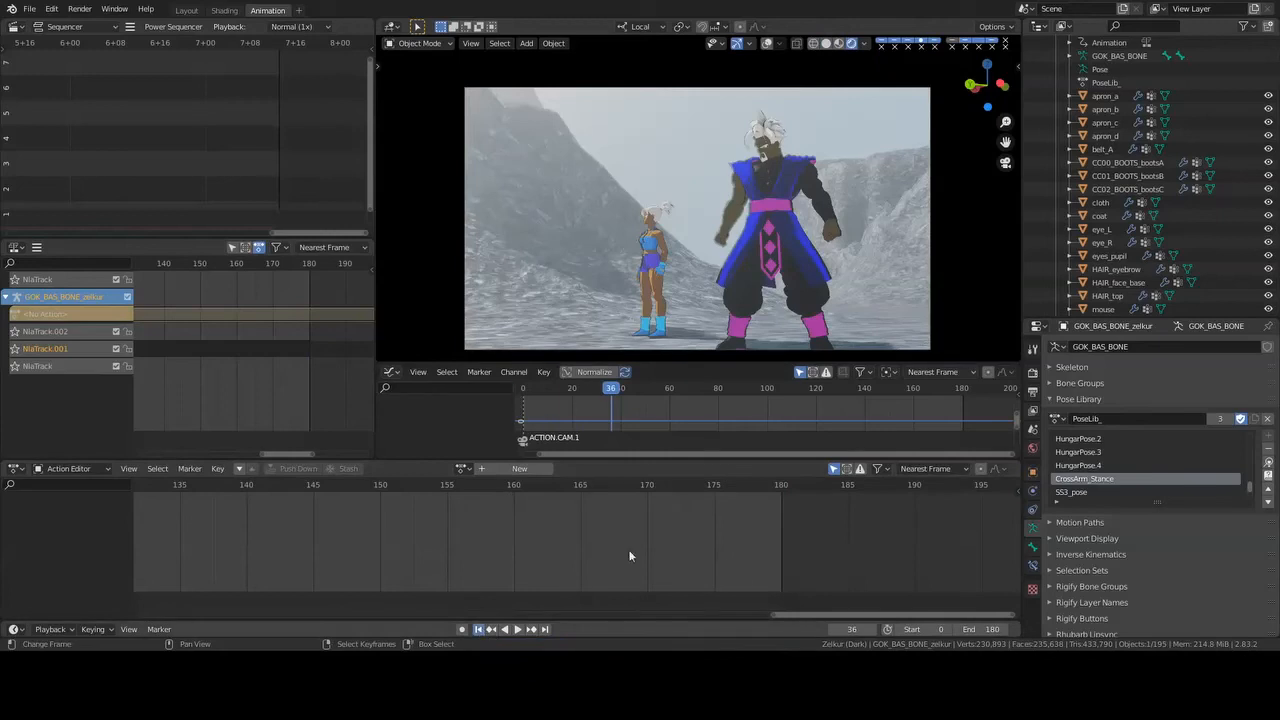
{"action": "key", "text": "shift+Left"}
{"action": "key", "text": "space"}
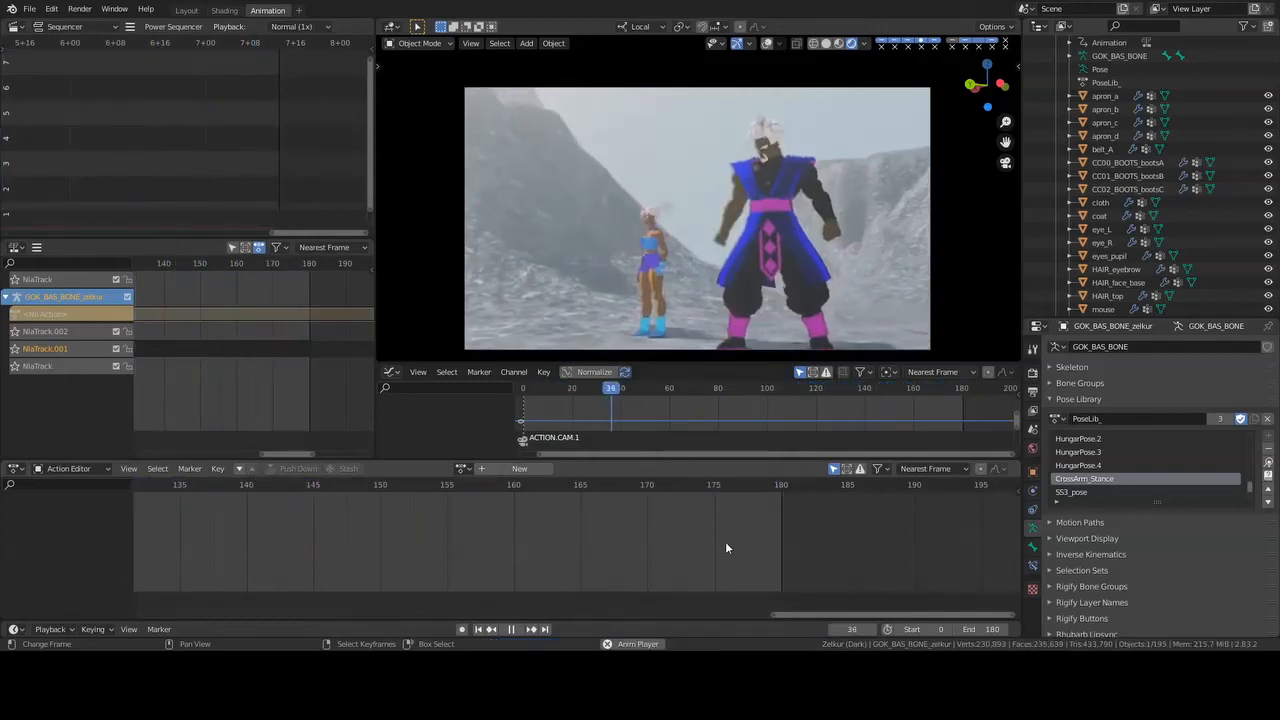
{"action": "key", "text": "space"}
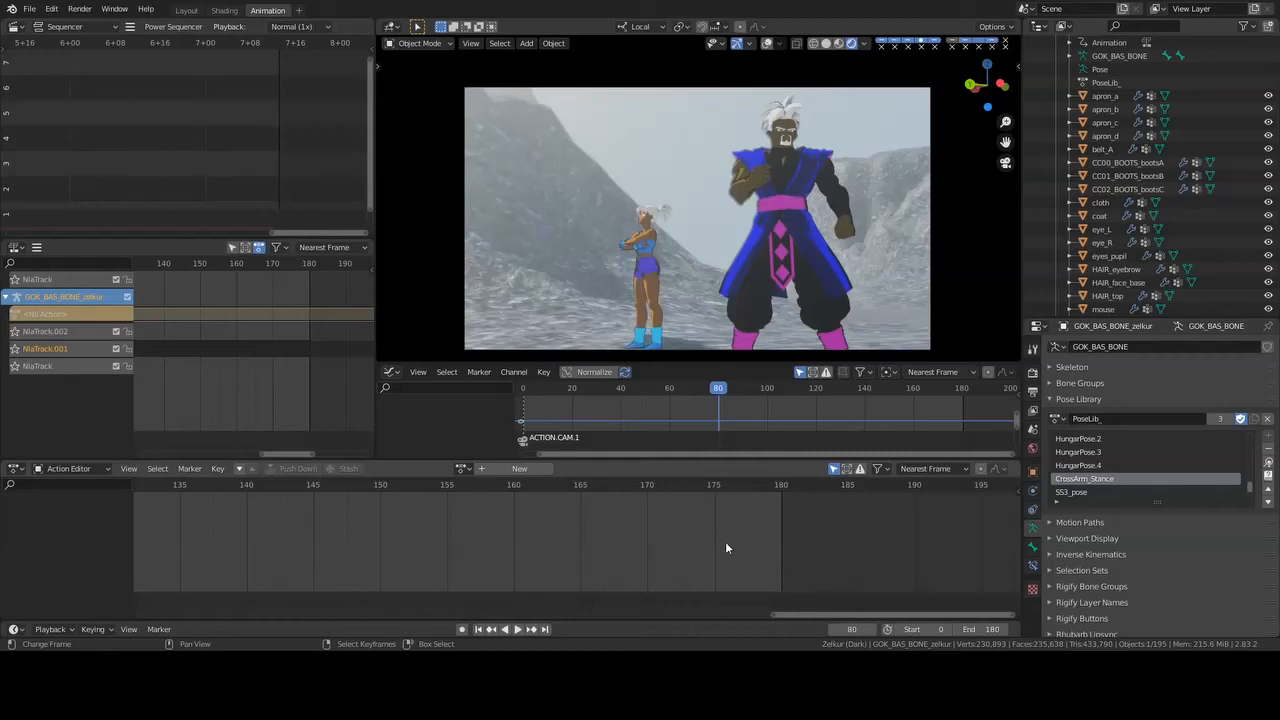
- Play the rendered shot through repeatedly, pausing at frames 141, 45 and 164 to examine Zelkur and Inari's arrival and poses
{"action": "key", "text": "space"}
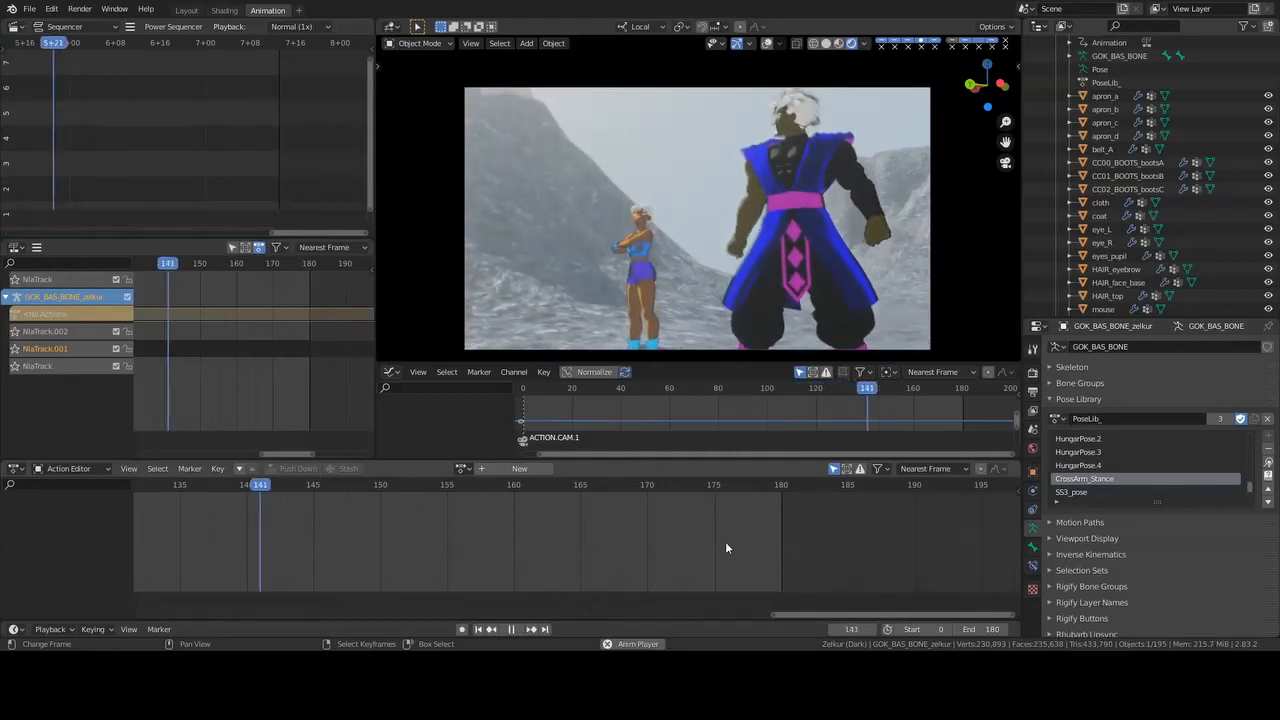
{"action": "key", "text": "space"}
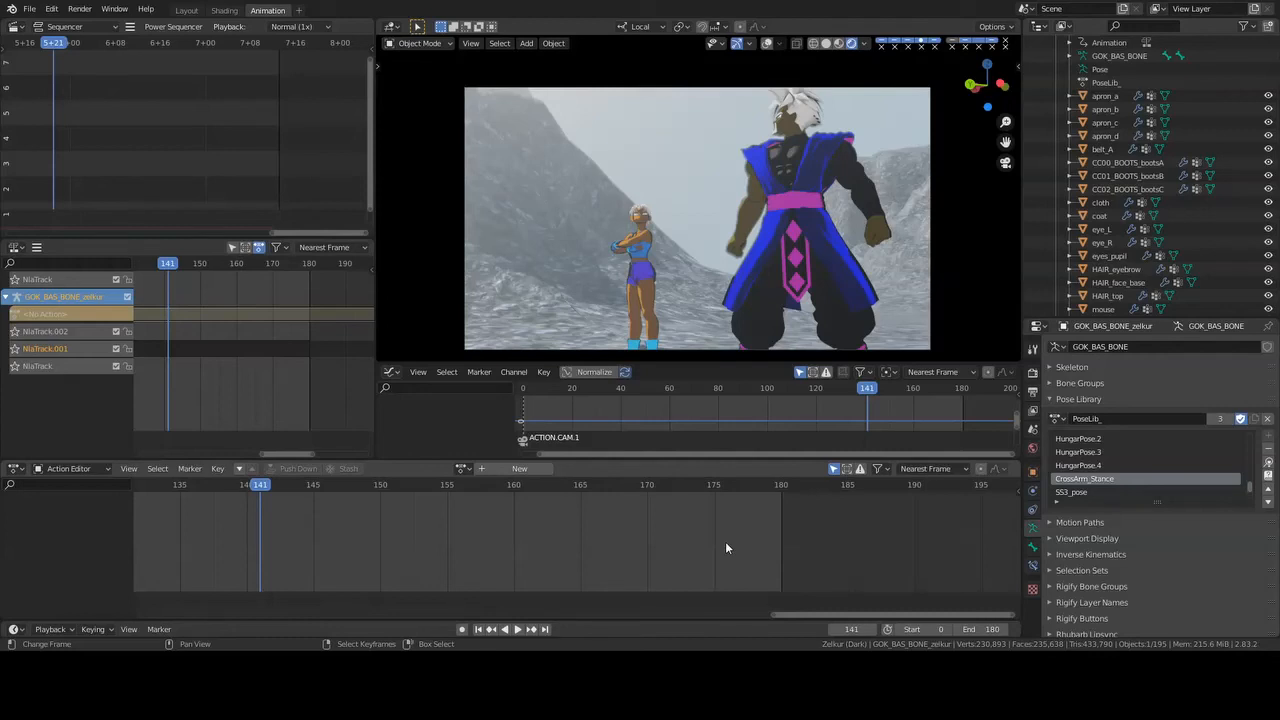
{"action": "key", "text": "space"}
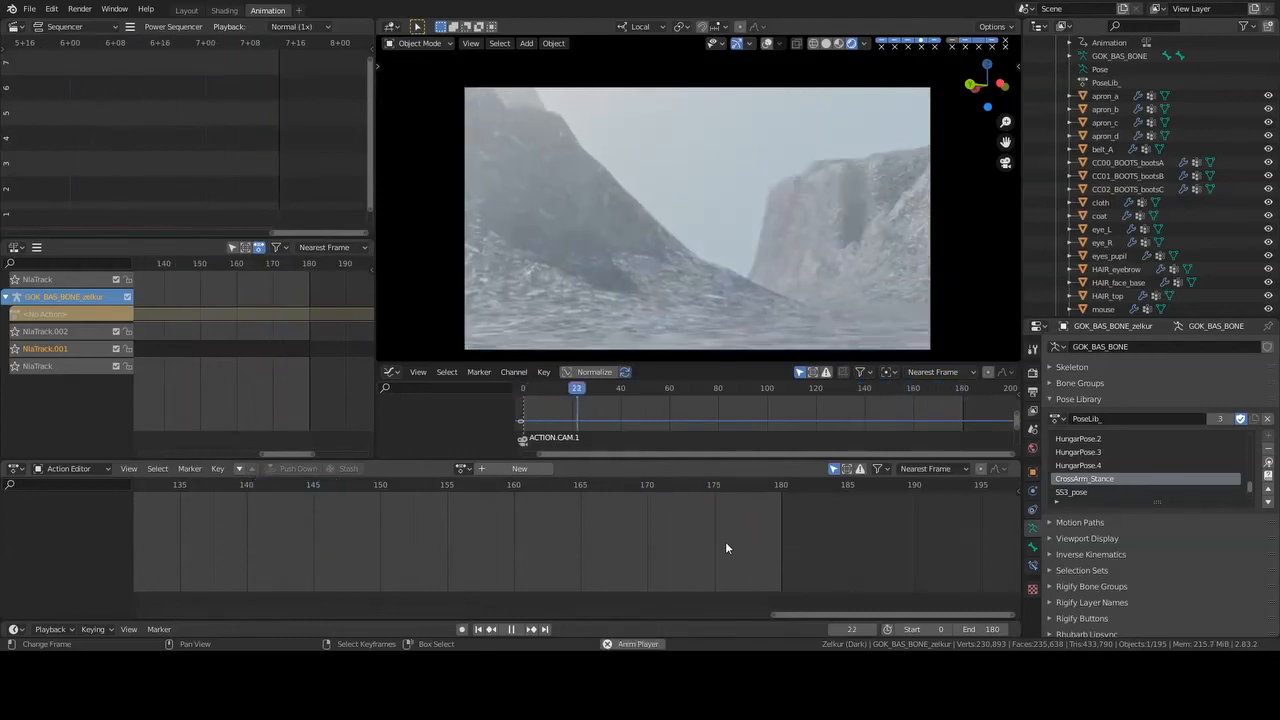
{"action": "key", "text": "space"}
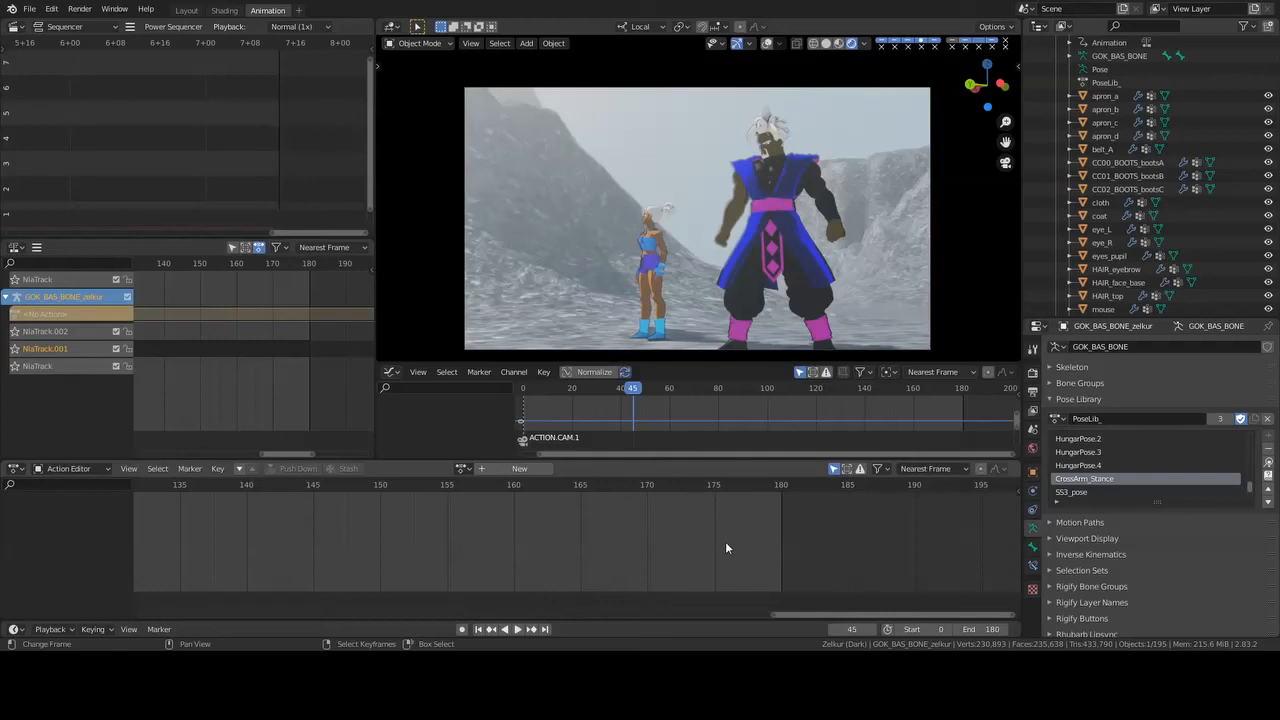
{"action": "key", "text": "space"}
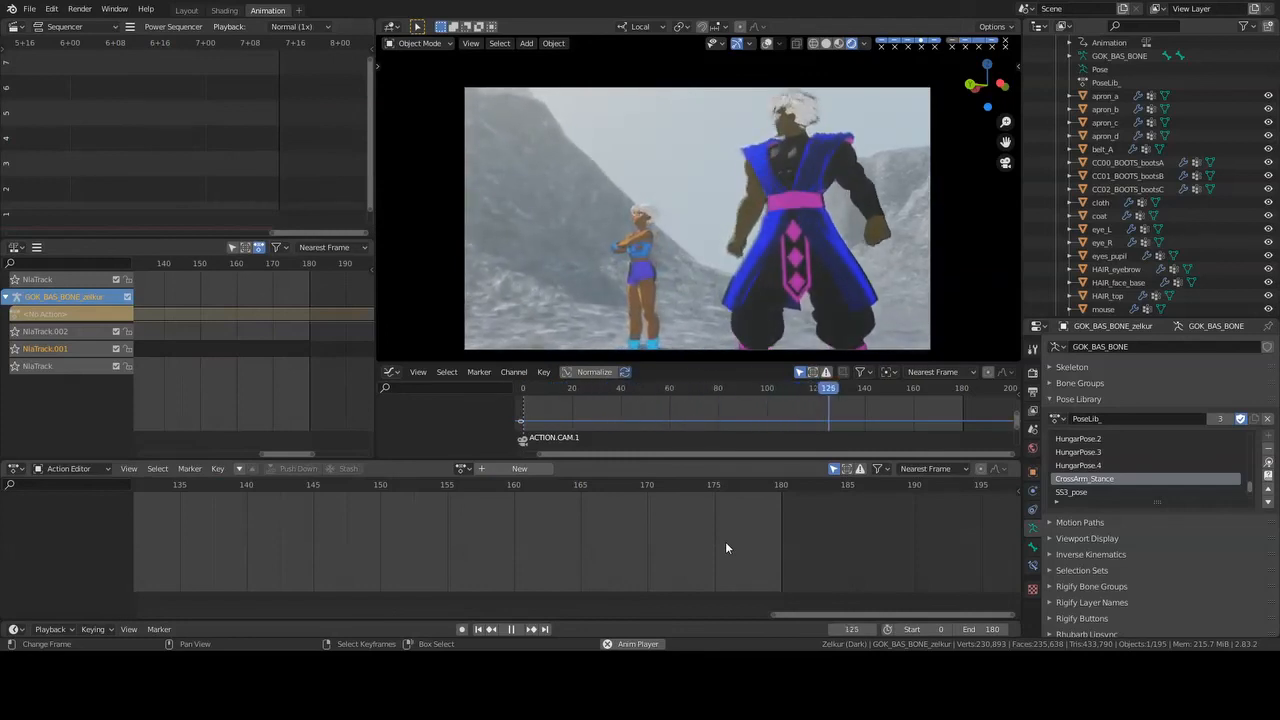
{"action": "key", "text": "space"}
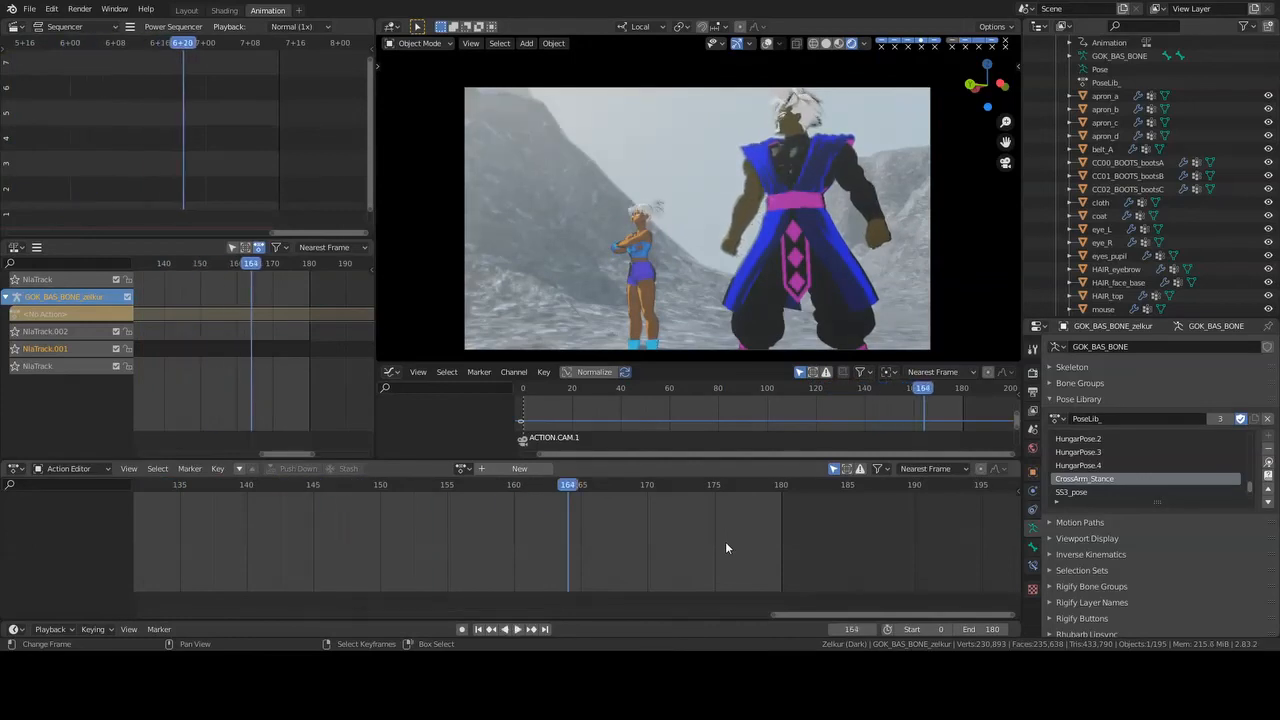